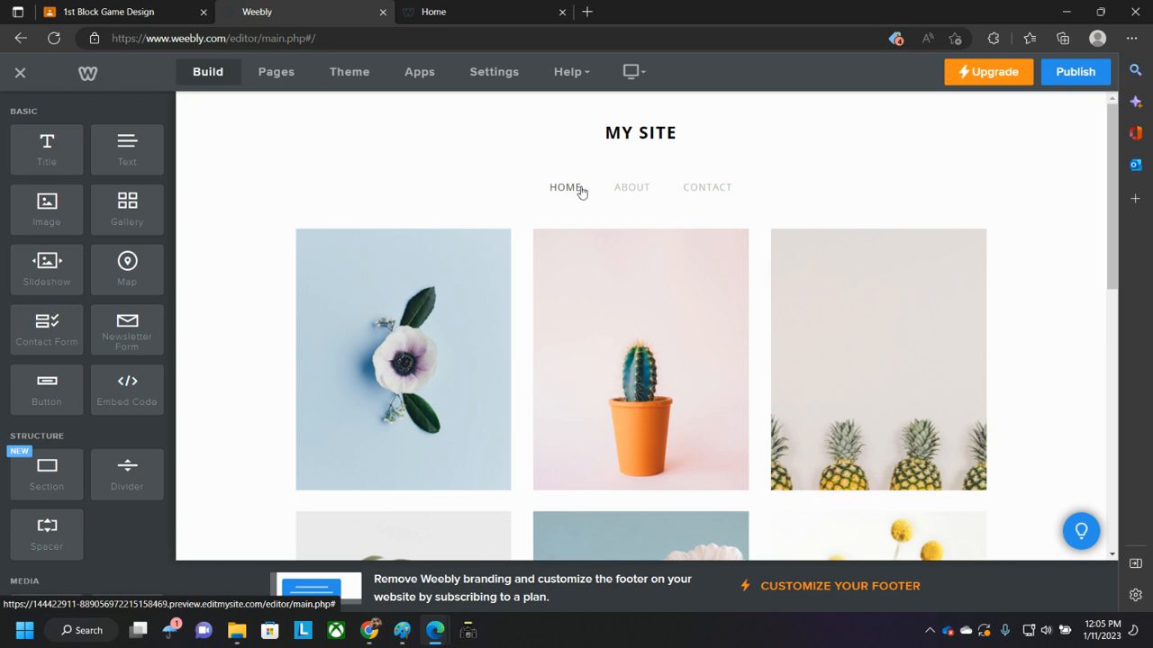
- Open the Home page and delete the images in the first column of the gallery layout
{"action": "left_click", "coordinate": [707, 188]}
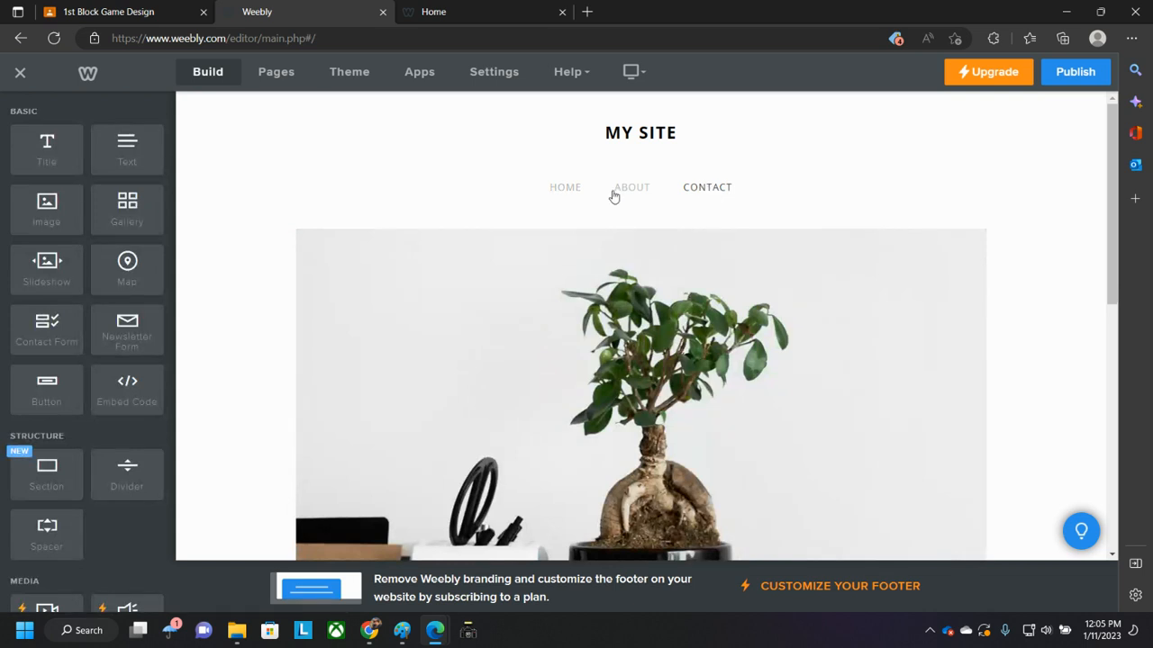
{"action": "left_click", "coordinate": [565, 189]}
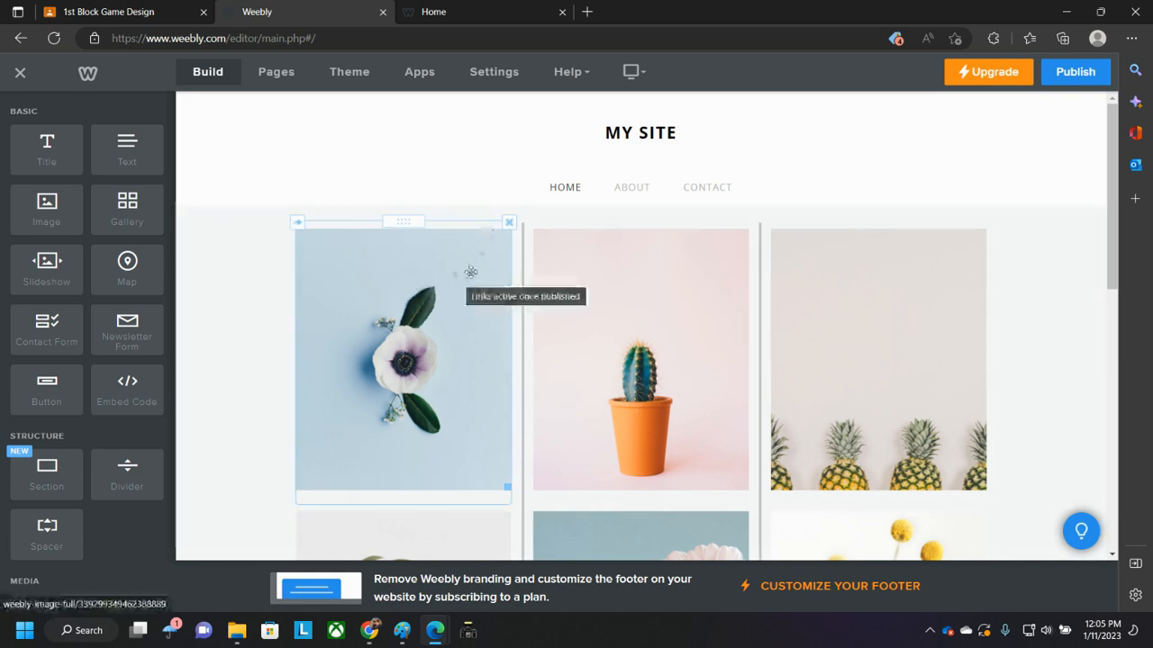
{"action": "left_click", "coordinate": [508, 222]}
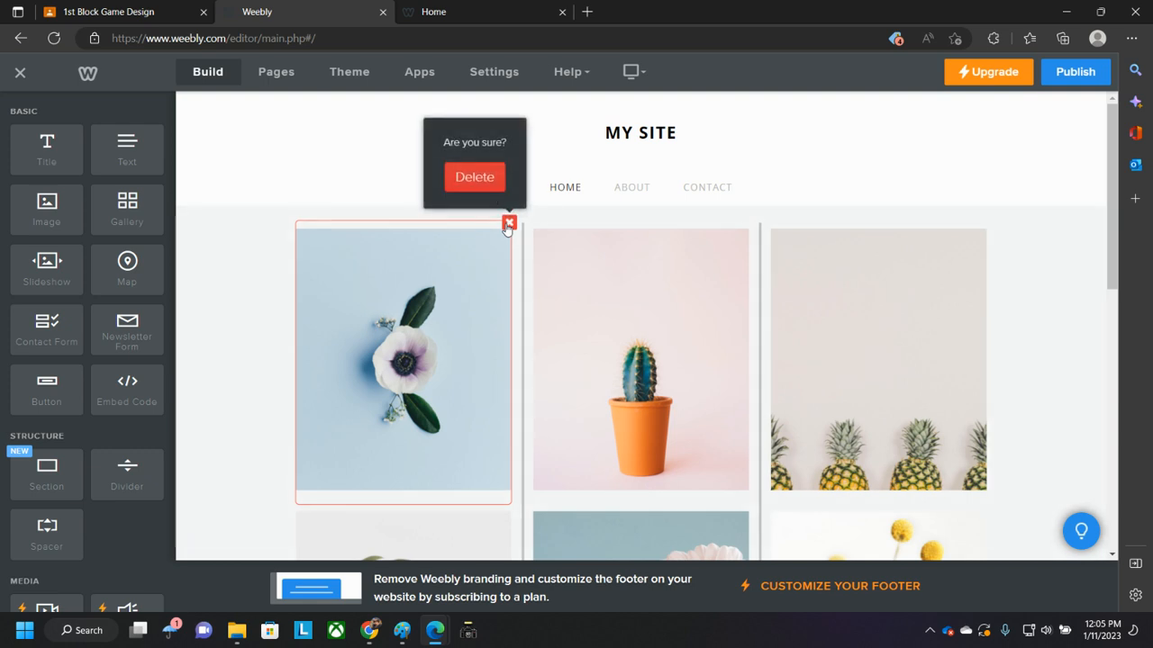
{"action": "left_click", "coordinate": [474, 177]}
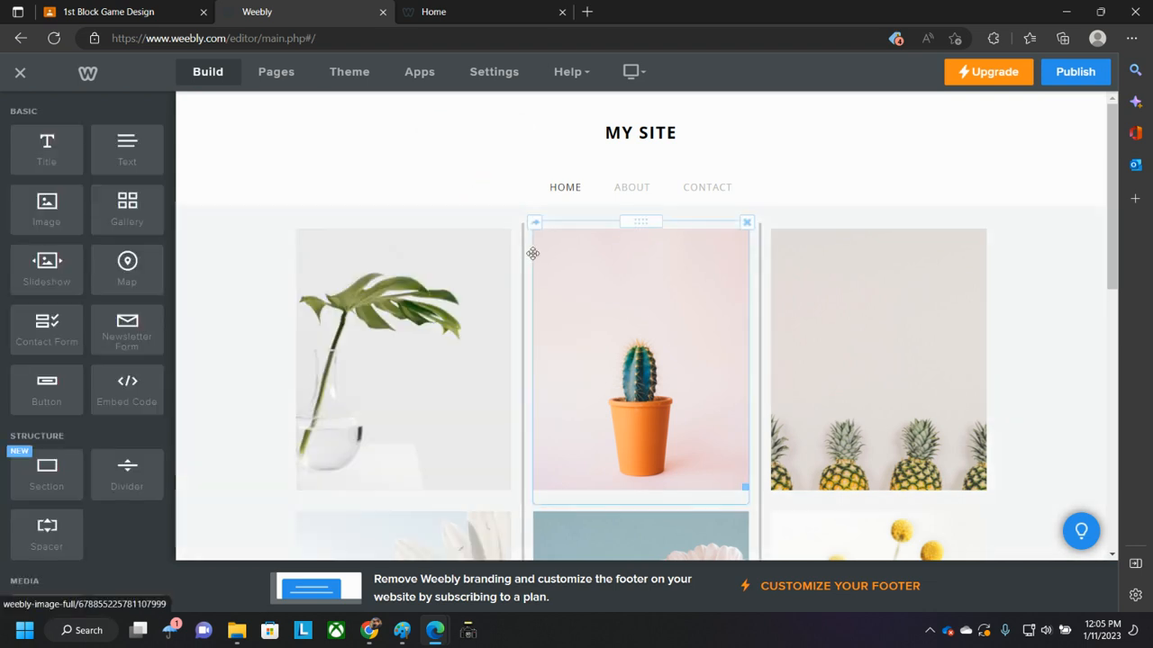
{"action": "left_click", "coordinate": [508, 223]}
{"action": "left_click", "coordinate": [489, 179]}
{"action": "left_click", "coordinate": [509, 223]}
{"action": "left_click", "coordinate": [491, 179]}
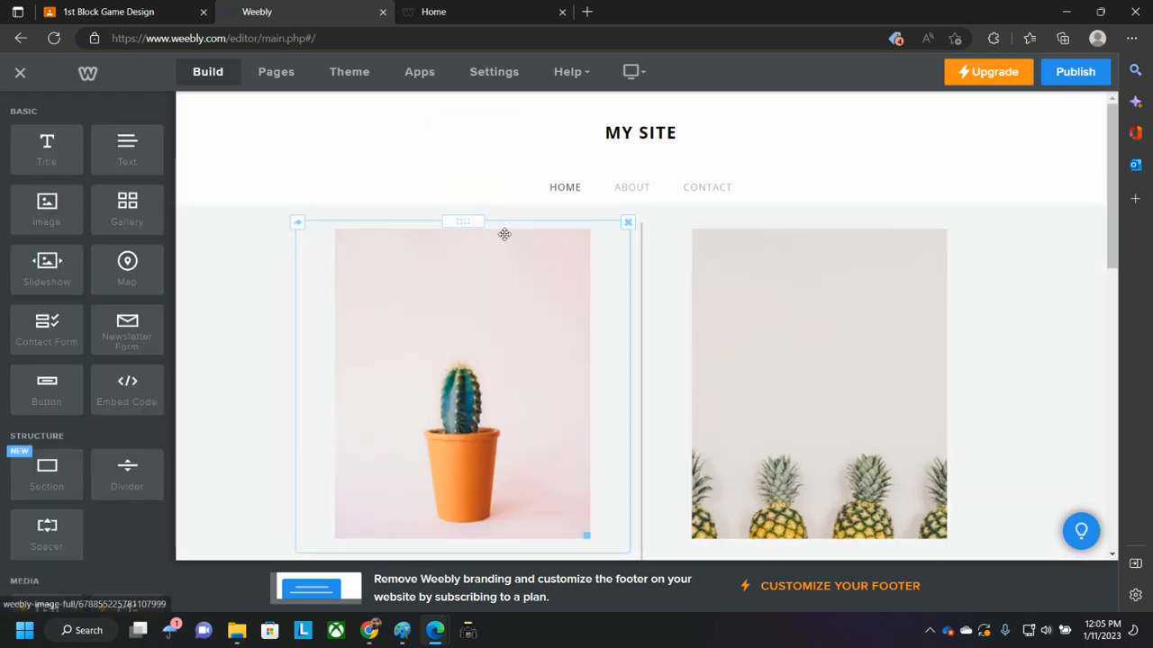
- Delete the remaining images stacked in the middle column
{"action": "left_click", "coordinate": [628, 222]}
{"action": "left_click", "coordinate": [606, 178]}
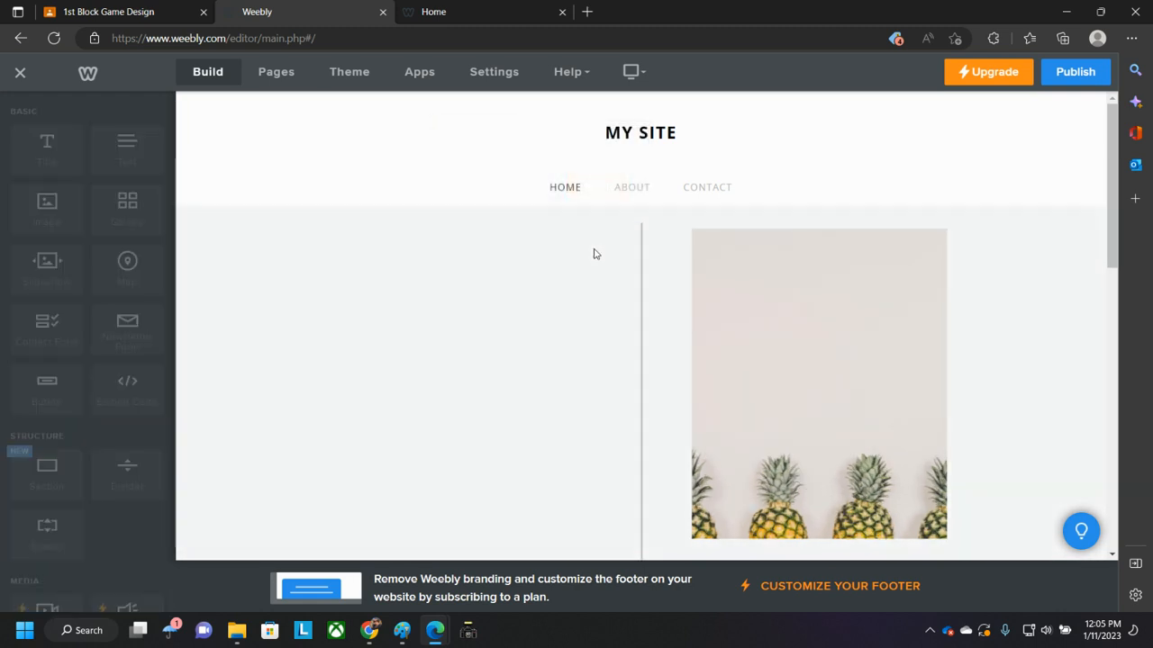
{"action": "left_click", "coordinate": [628, 223]}
{"action": "left_click", "coordinate": [600, 179]}
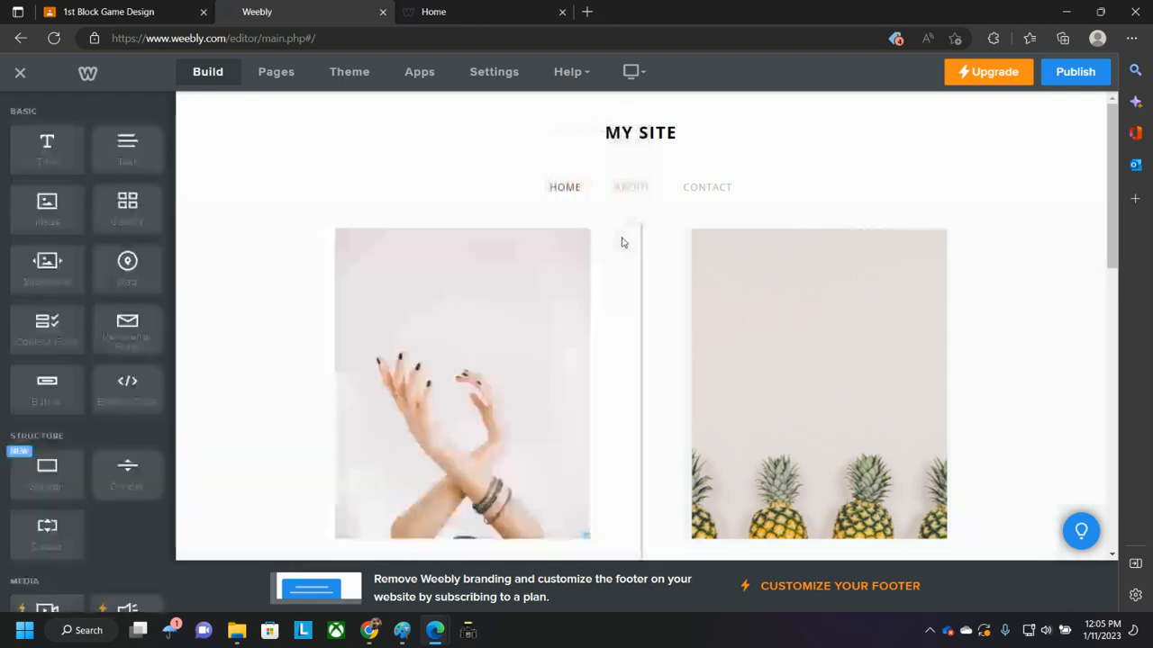
{"action": "left_click", "coordinate": [628, 223]}
{"action": "left_click", "coordinate": [603, 179]}
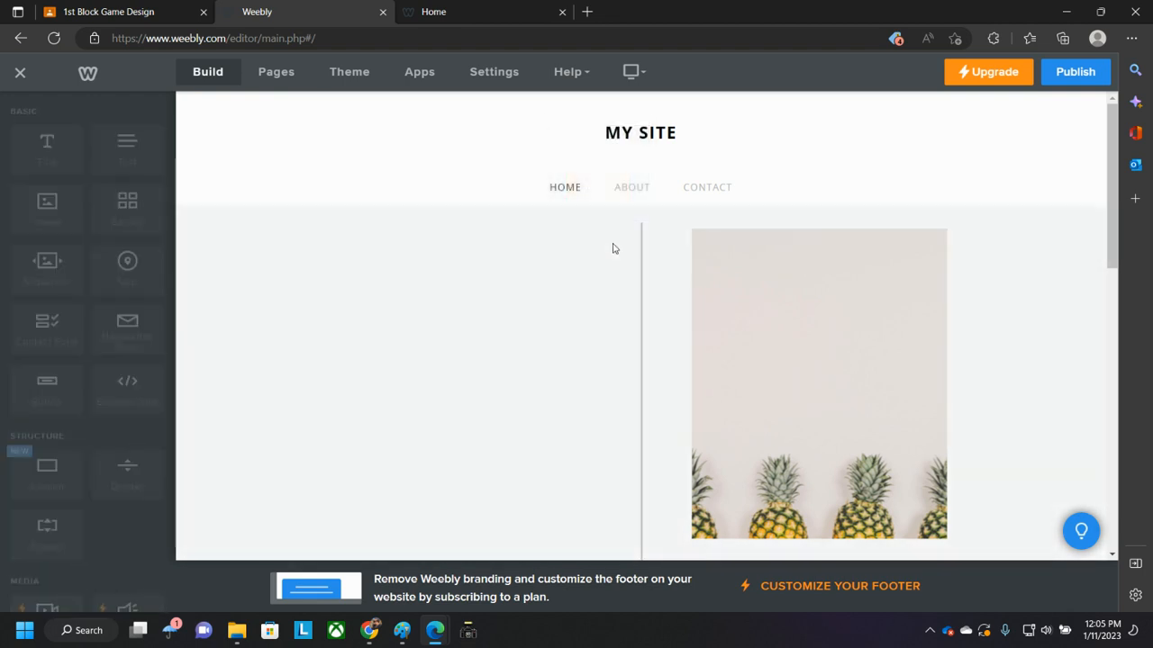
- Delete the images in the last column and the spacer beneath them, leaving the Home page content empty
{"action": "left_click", "coordinate": [984, 224]}
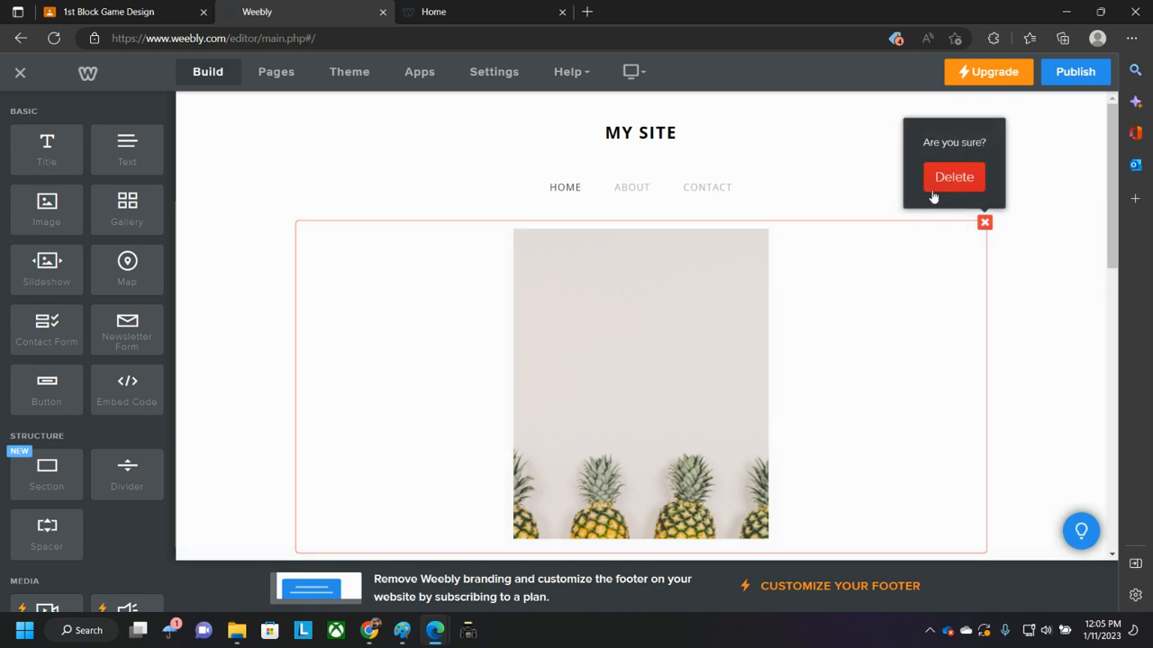
{"action": "left_click", "coordinate": [935, 185]}
{"action": "left_click", "coordinate": [983, 222]}
{"action": "left_click", "coordinate": [952, 178]}
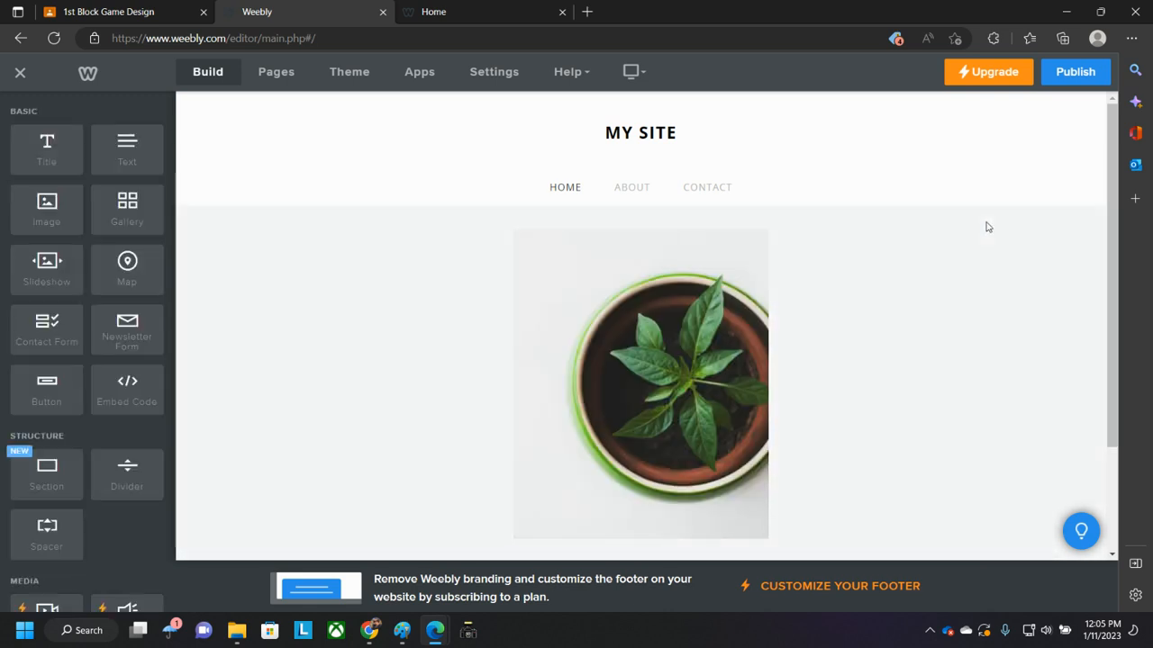
{"action": "left_click", "coordinate": [984, 222]}
{"action": "left_click", "coordinate": [971, 190]}
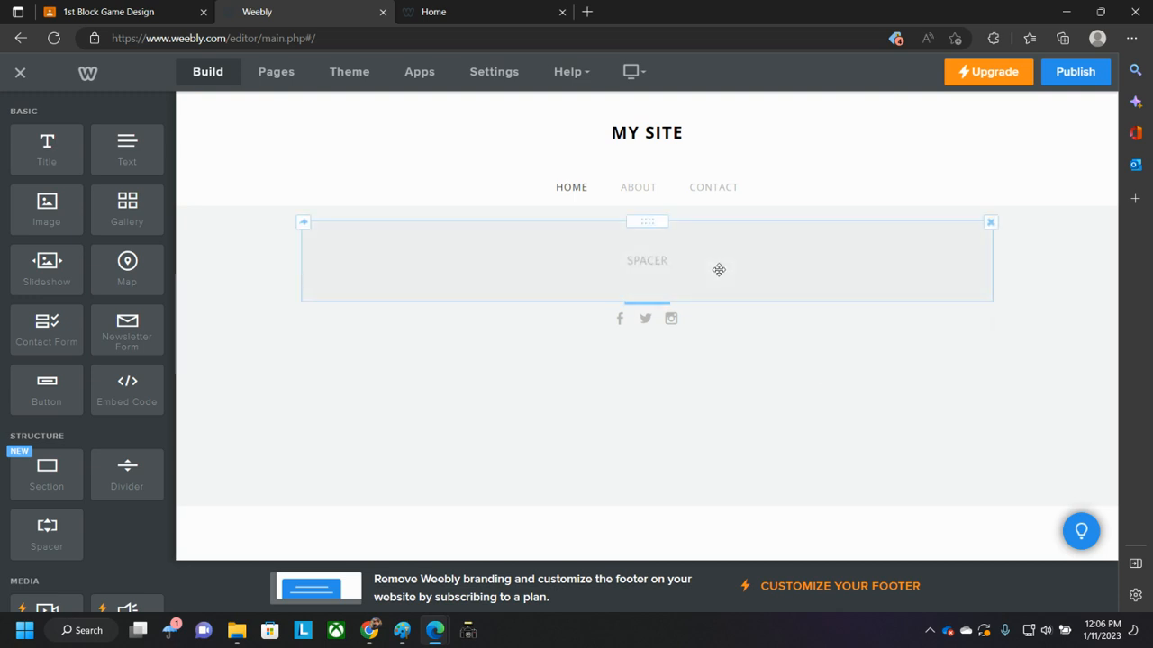
{"action": "left_click", "coordinate": [991, 222]}
{"action": "left_click", "coordinate": [950, 178]}
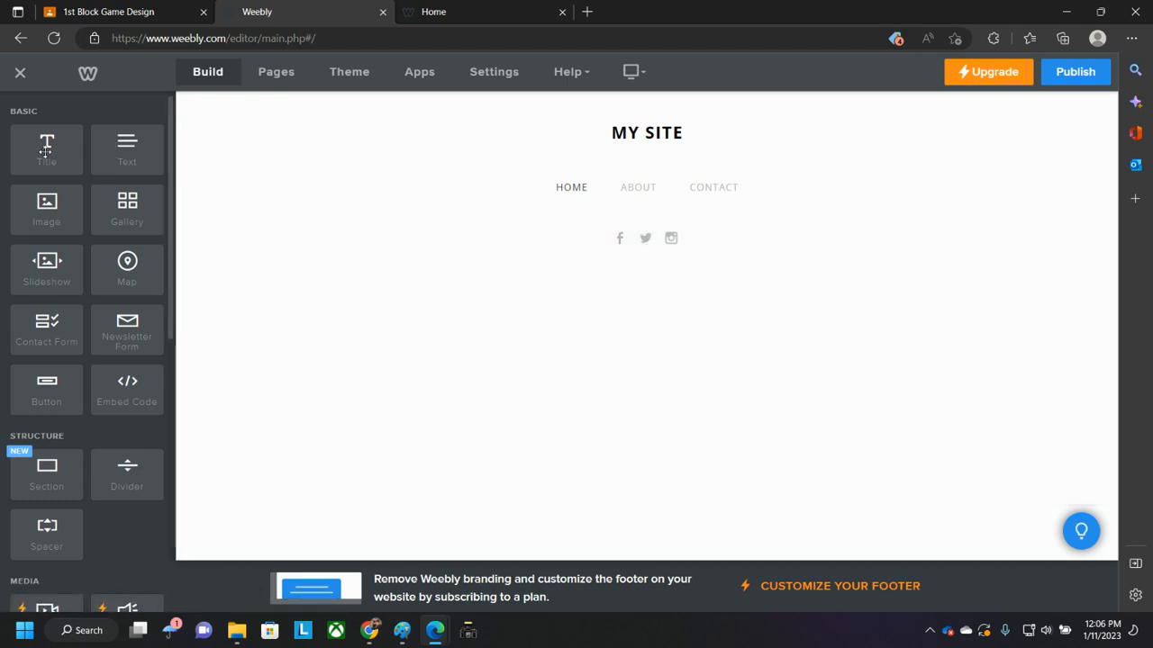
- Add an Image element at the top of the Home page content area
{"action": "left_click_drag", "start_coordinate": [45, 151], "coordinate": [55, 184]}
{"action": "left_click", "coordinate": [48, 214]}
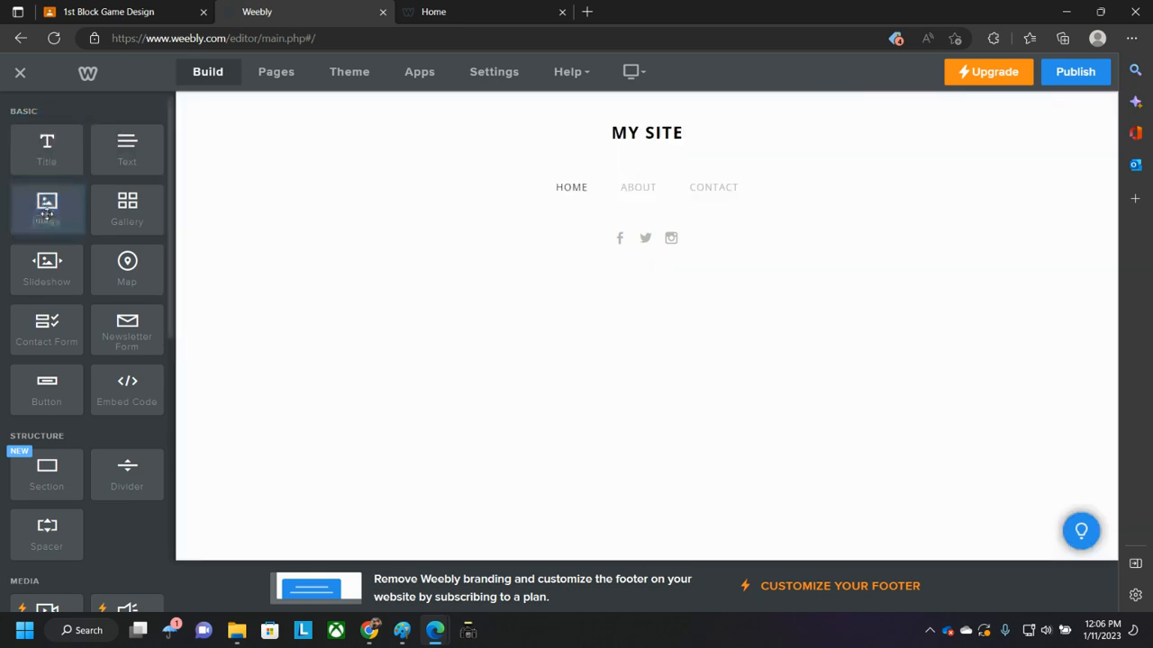
{"action": "left_click_drag", "start_coordinate": [41, 217], "coordinate": [88, 334]}
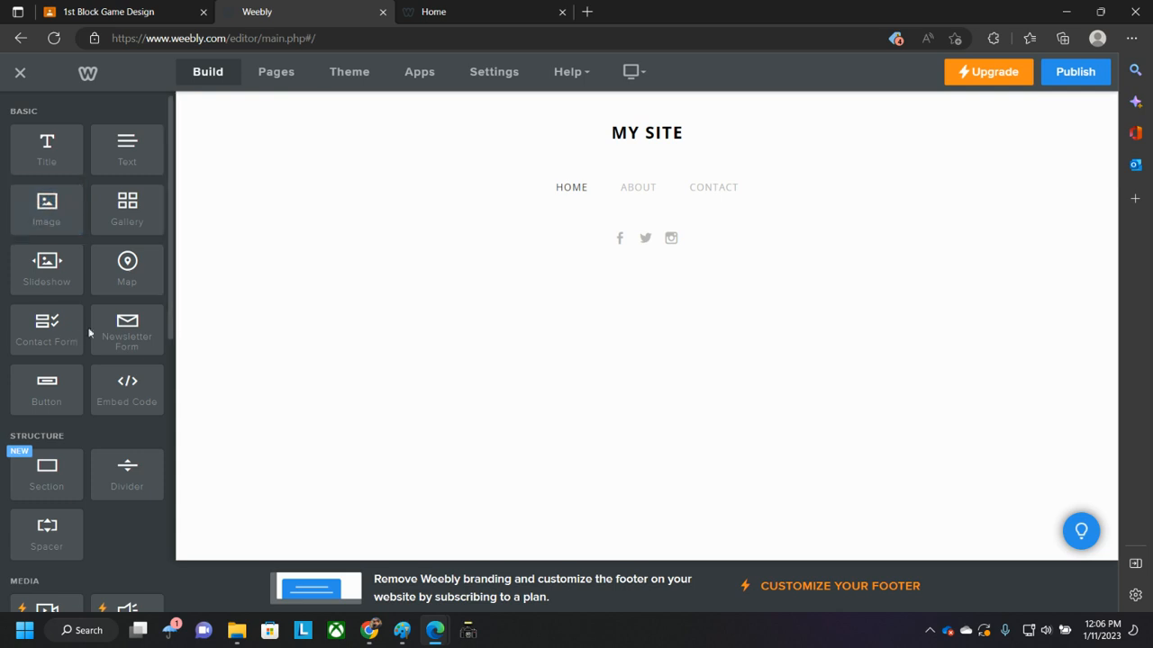
{"action": "scroll", "coordinate": [90, 340], "scroll_direction": "down", "scroll_amount": 2}
{"action": "scroll", "coordinate": [89, 328], "scroll_direction": "up", "scroll_amount": 2}
{"action": "left_click_drag", "start_coordinate": [50, 221], "coordinate": [662, 265]}
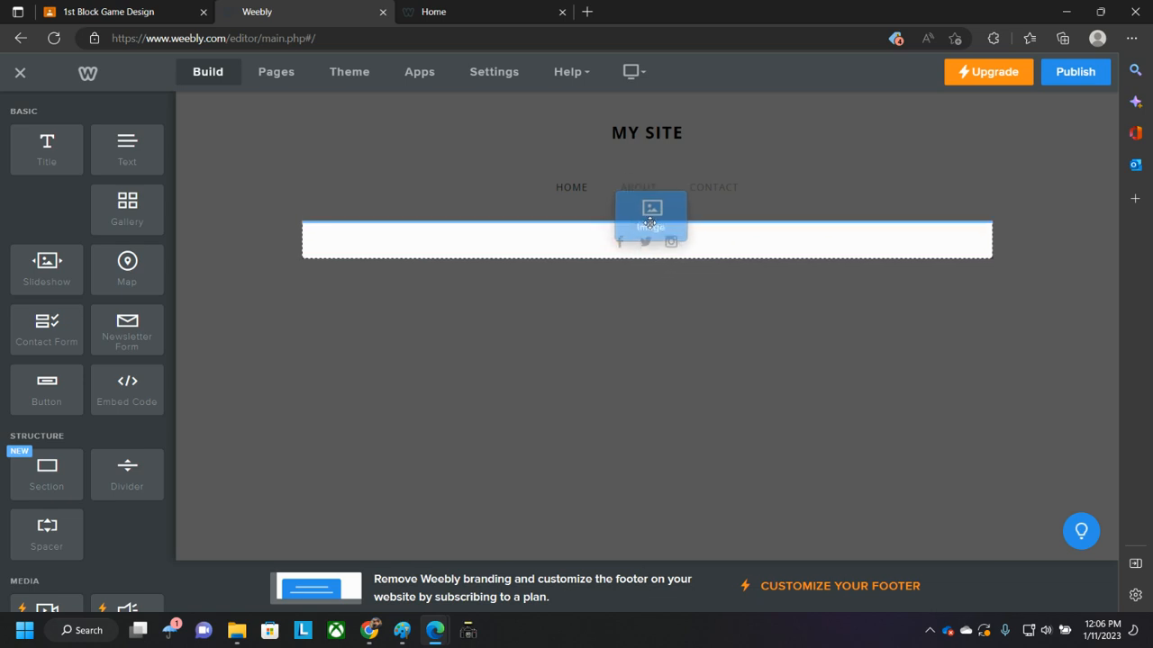
{"action": "left_click_drag", "start_coordinate": [650, 223], "coordinate": [648, 225]}
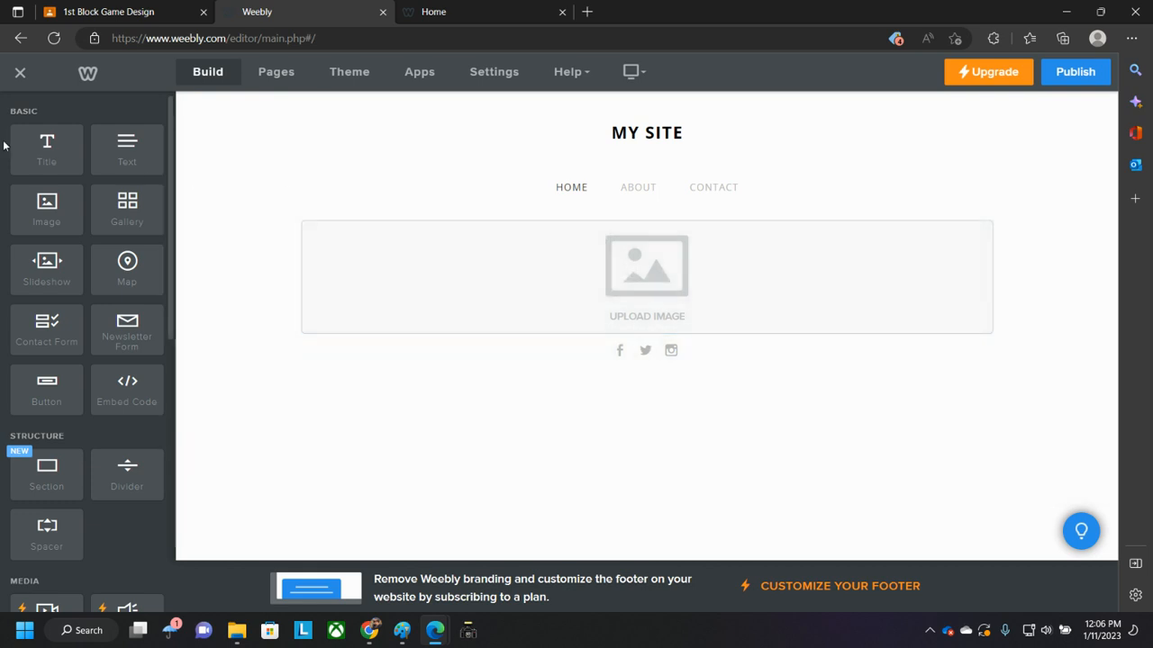
- Place a Title element to the left of the image and a Text element beneath the title
{"action": "left_click_drag", "start_coordinate": [47, 149], "coordinate": [669, 216]}
{"action": "left_click_drag", "start_coordinate": [547, 219], "coordinate": [293, 263]}
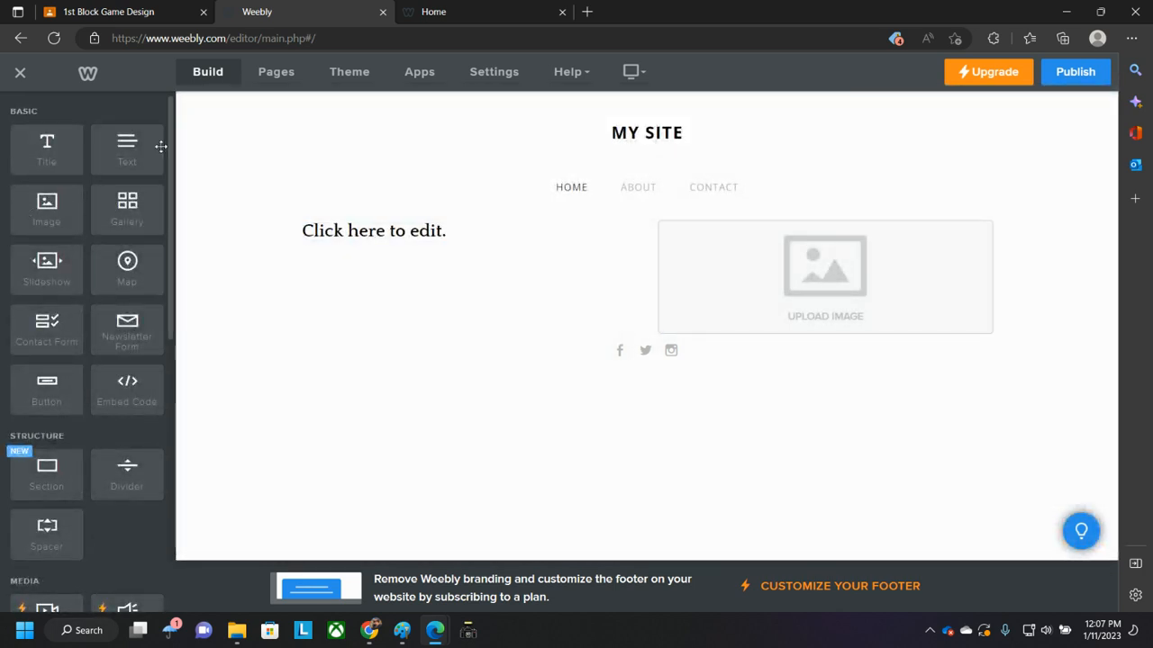
{"action": "left_click_drag", "start_coordinate": [127, 157], "coordinate": [490, 267]}
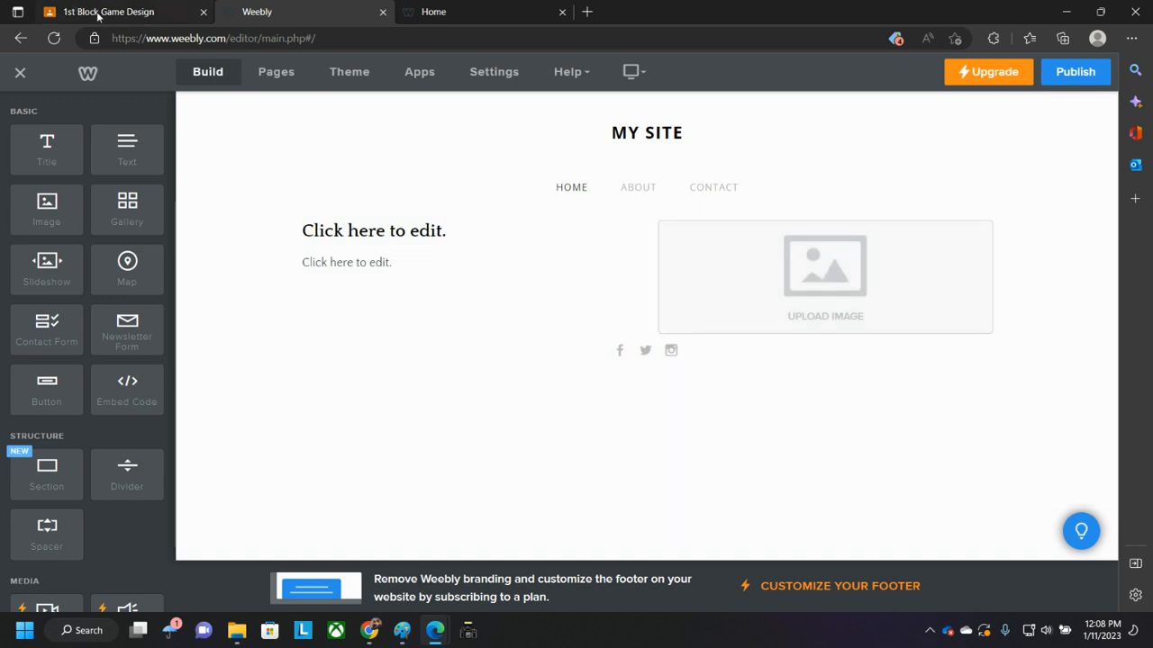
- Open the 5th Block Game Design class's portfolio assignment and browse the students' submitted work
{"action": "left_click", "coordinate": [36, 12]}
{"action": "left_click", "coordinate": [25, 78]}
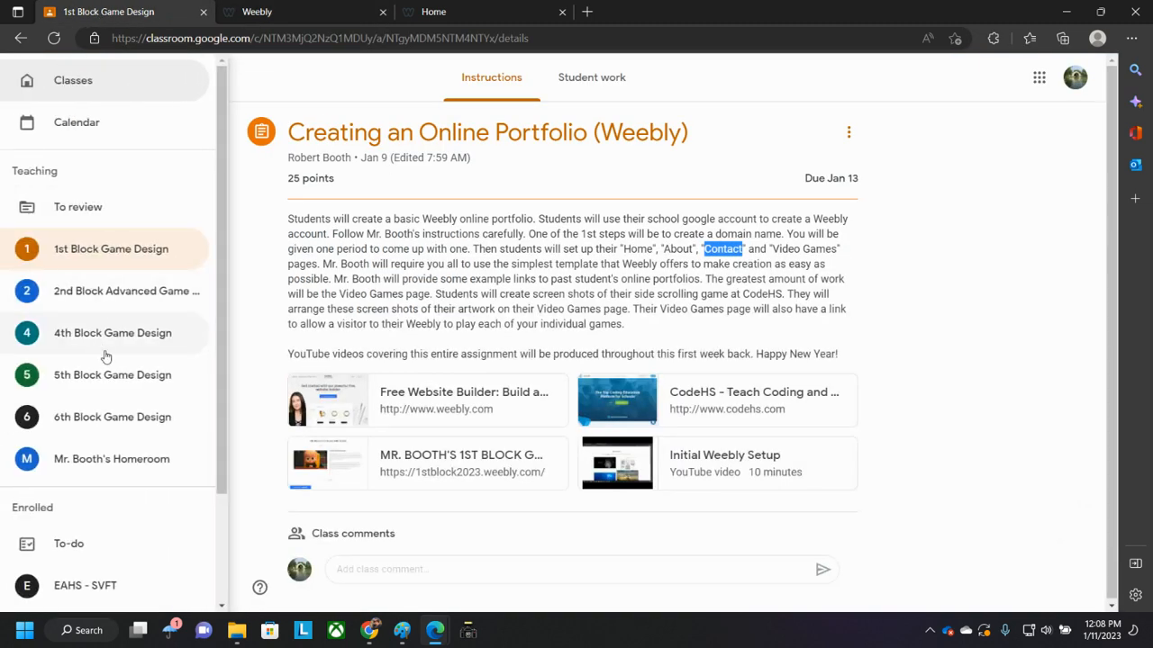
{"action": "left_click", "coordinate": [116, 374]}
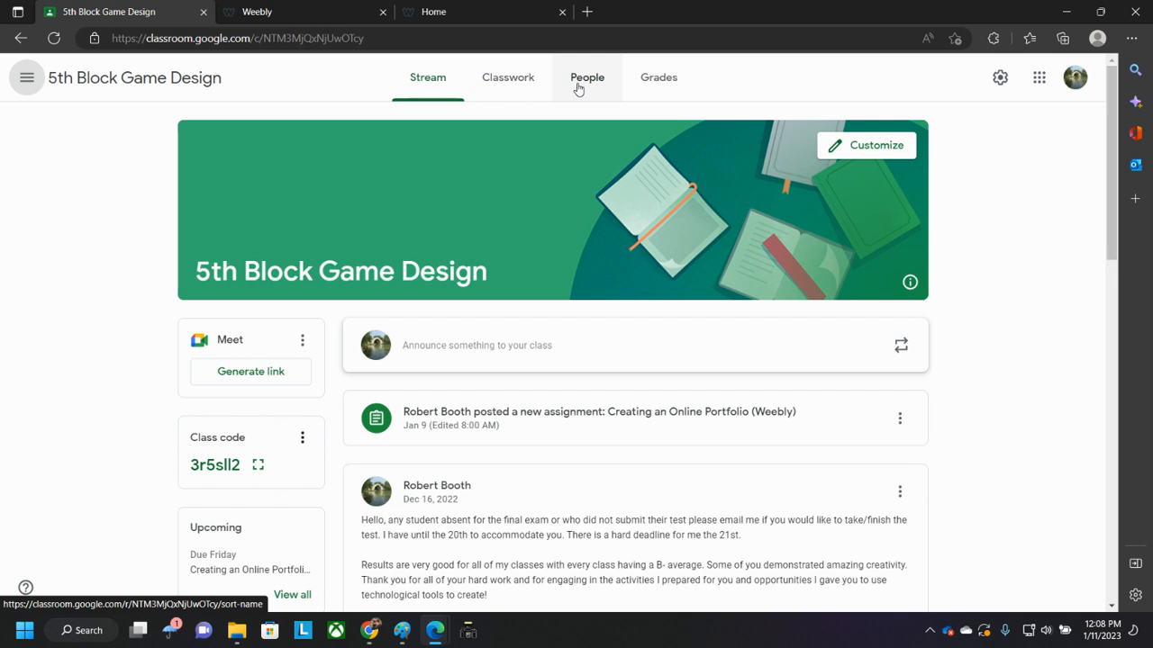
{"action": "left_click", "coordinate": [588, 425]}
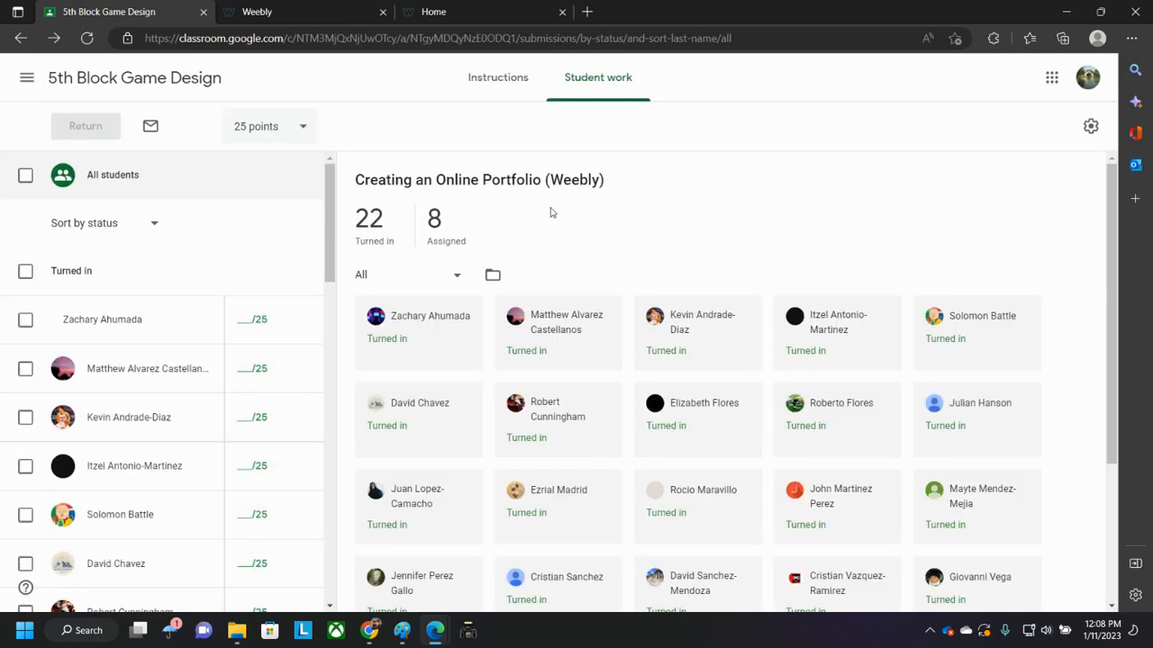
{"action": "scroll", "coordinate": [862, 467], "scroll_direction": "down", "scroll_amount": 2}
{"action": "scroll", "coordinate": [863, 467], "scroll_direction": "down", "scroll_amount": 2}
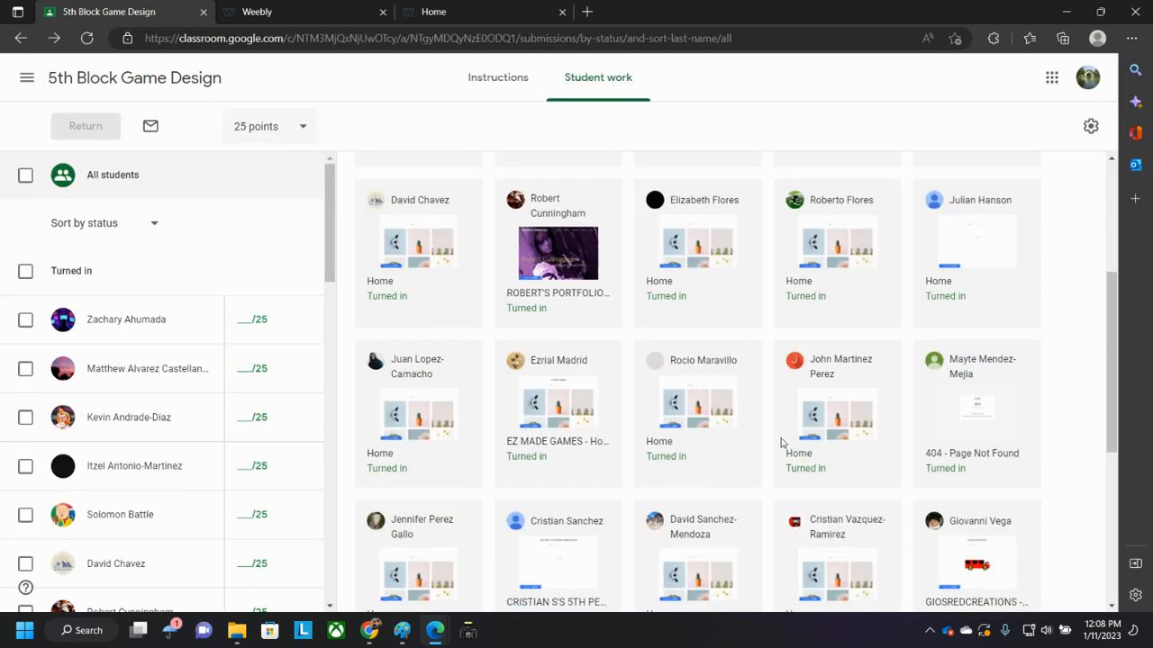
{"action": "scroll", "coordinate": [792, 430], "scroll_direction": "down", "scroll_amount": 3}
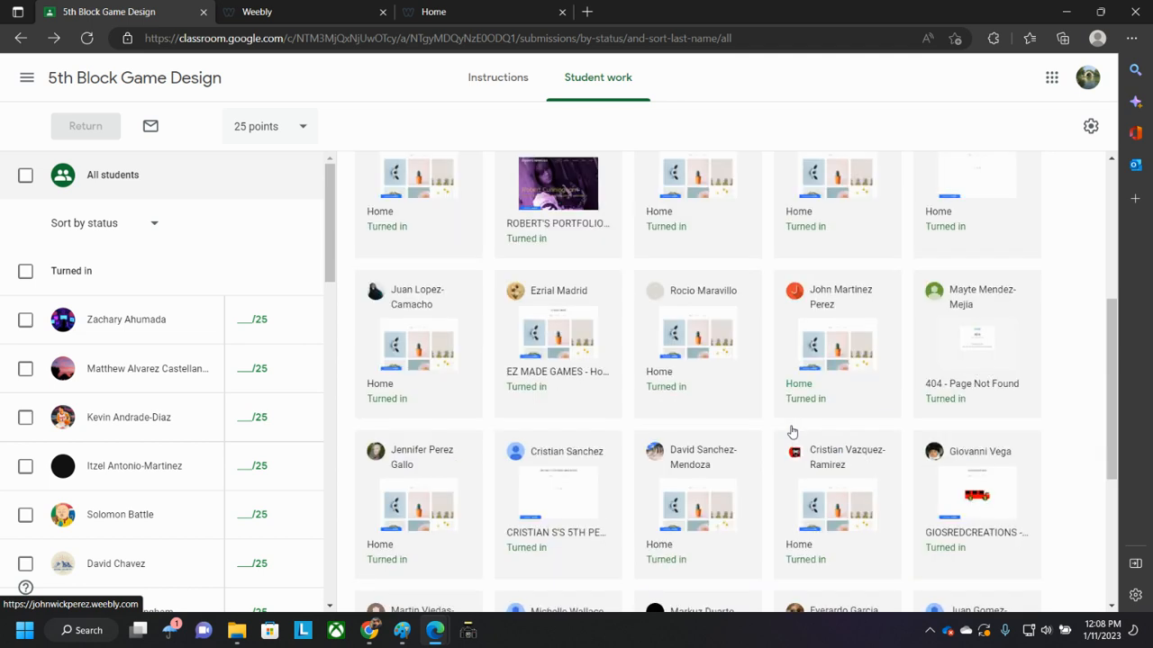
{"action": "scroll", "coordinate": [792, 426], "scroll_direction": "down", "scroll_amount": 1}
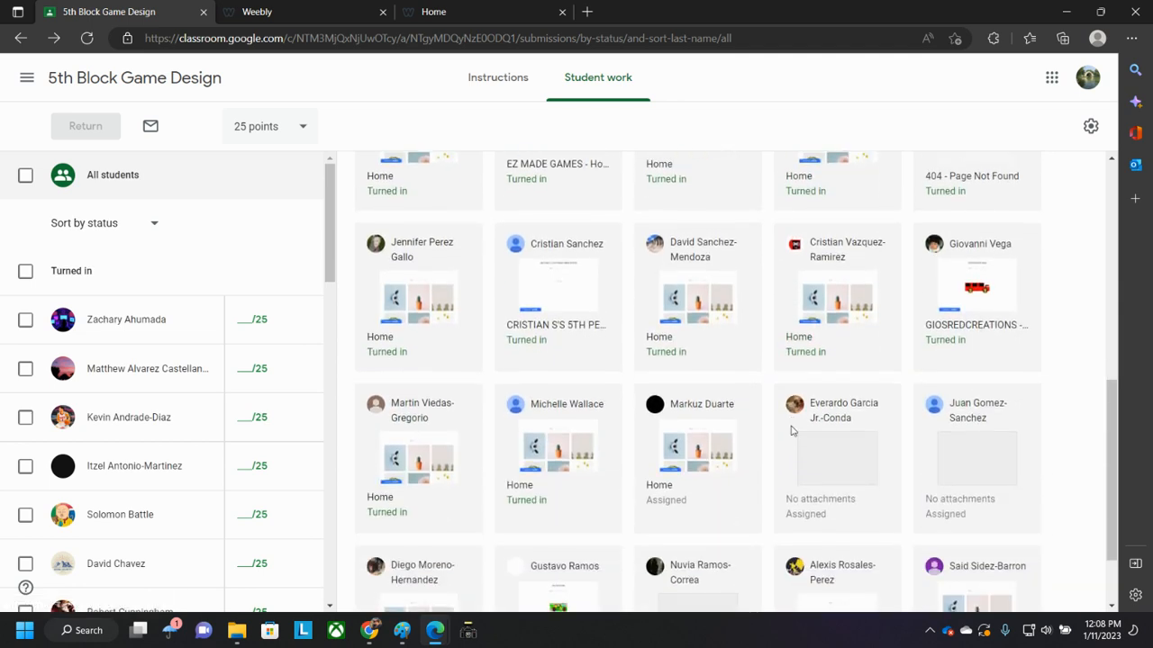
{"action": "scroll", "coordinate": [792, 431], "scroll_direction": "up", "scroll_amount": 10}
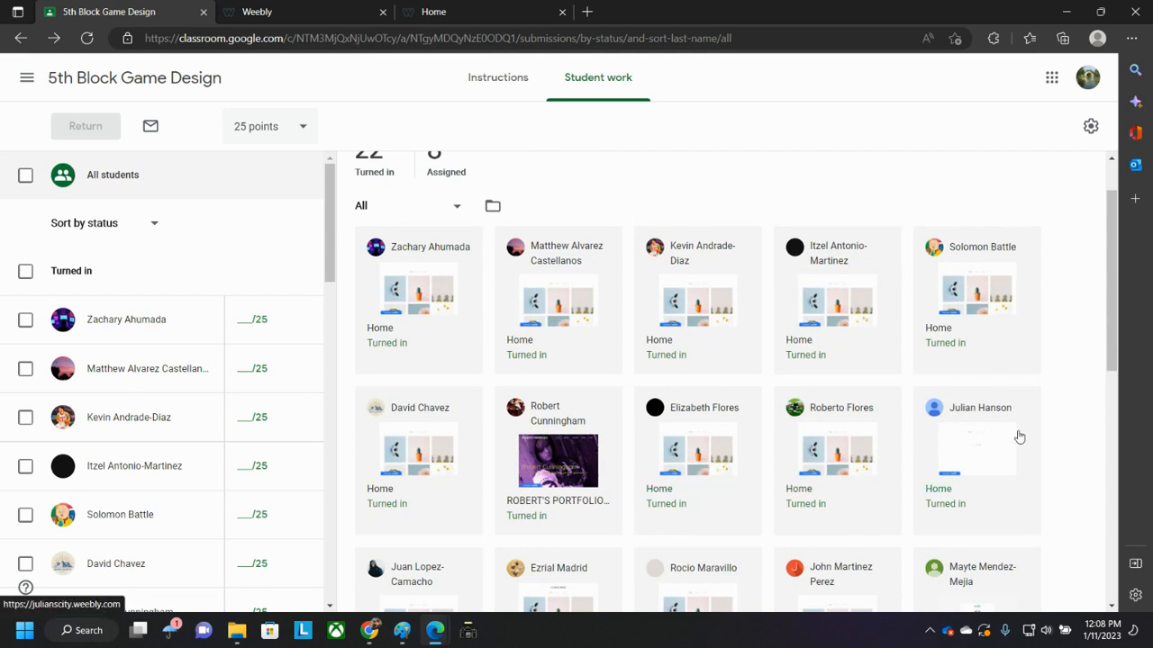
- Open one student's submitted Weebly portfolio site, then return to the Weebly editor
{"action": "left_click", "coordinate": [710, 591]}
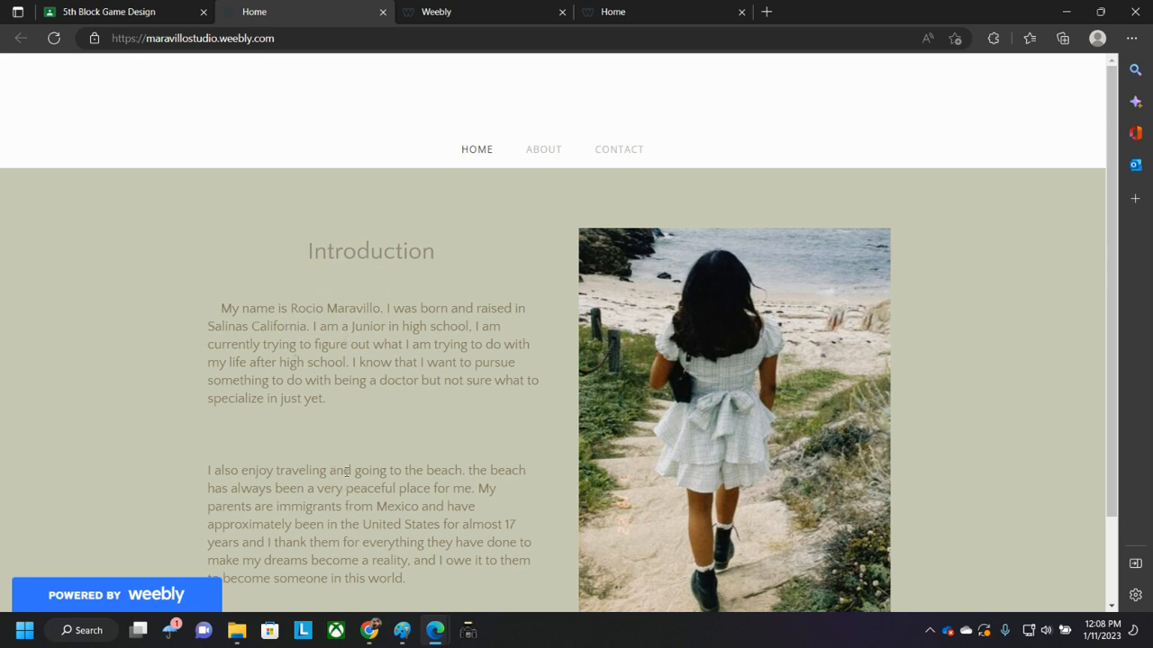
{"action": "left_click", "coordinate": [483, 11]}
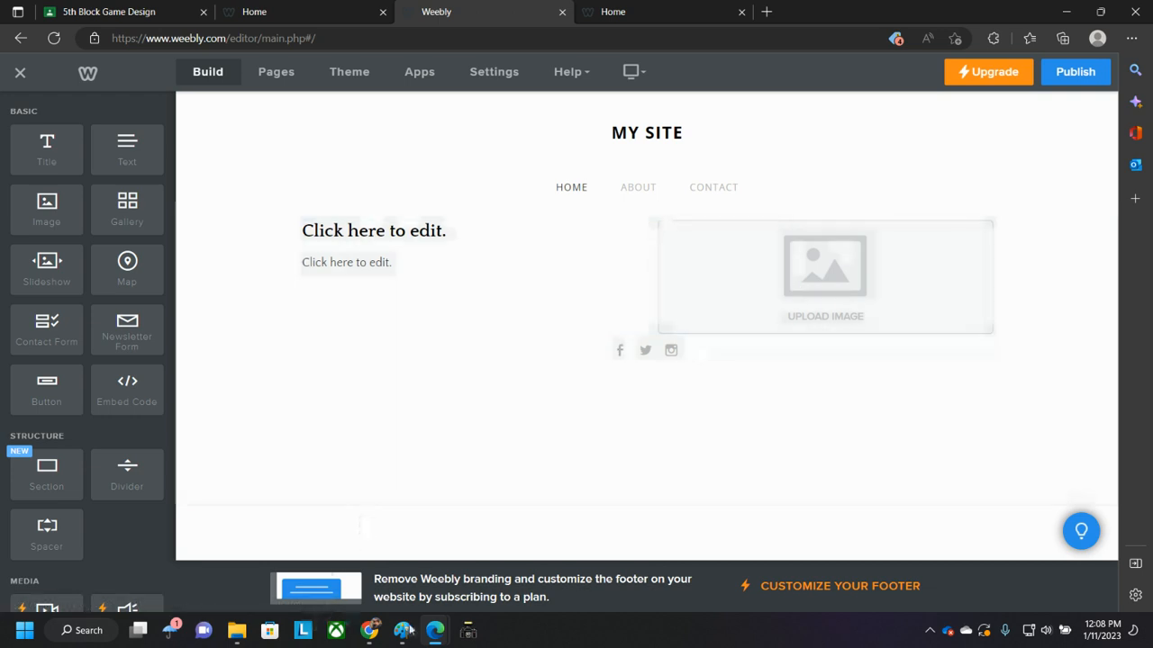
- Switch to the Facebook browser window and open your own profile page
{"action": "mouse_move", "coordinate": [434, 630]}
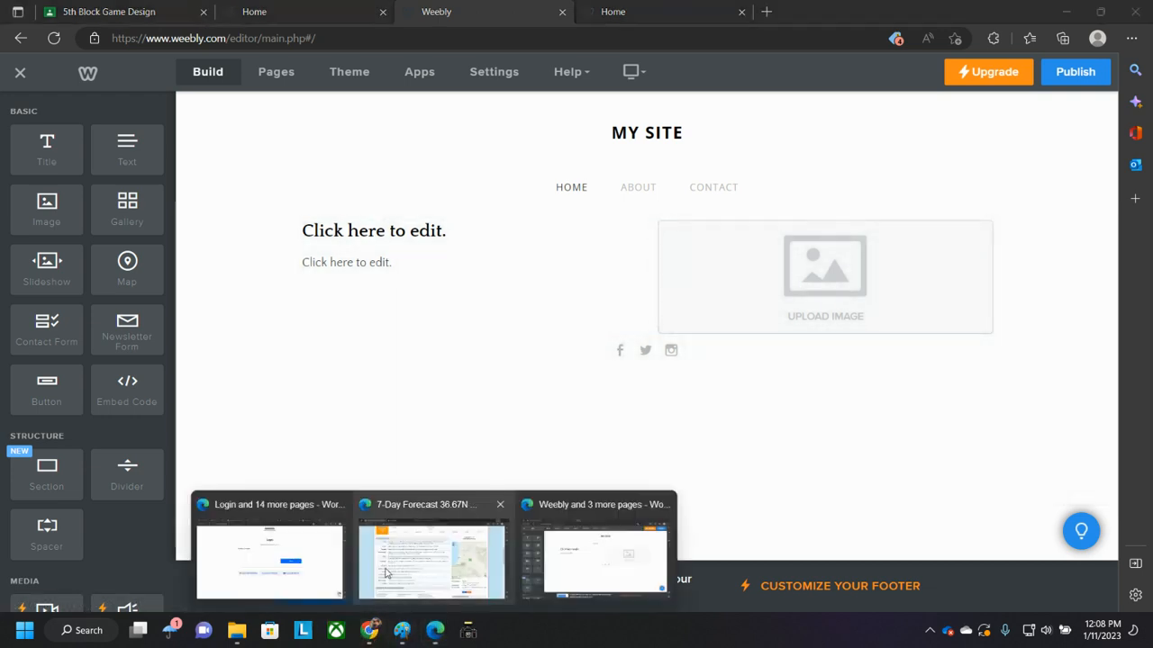
{"action": "left_click", "coordinate": [275, 568]}
{"action": "left_click", "coordinate": [830, 12]}
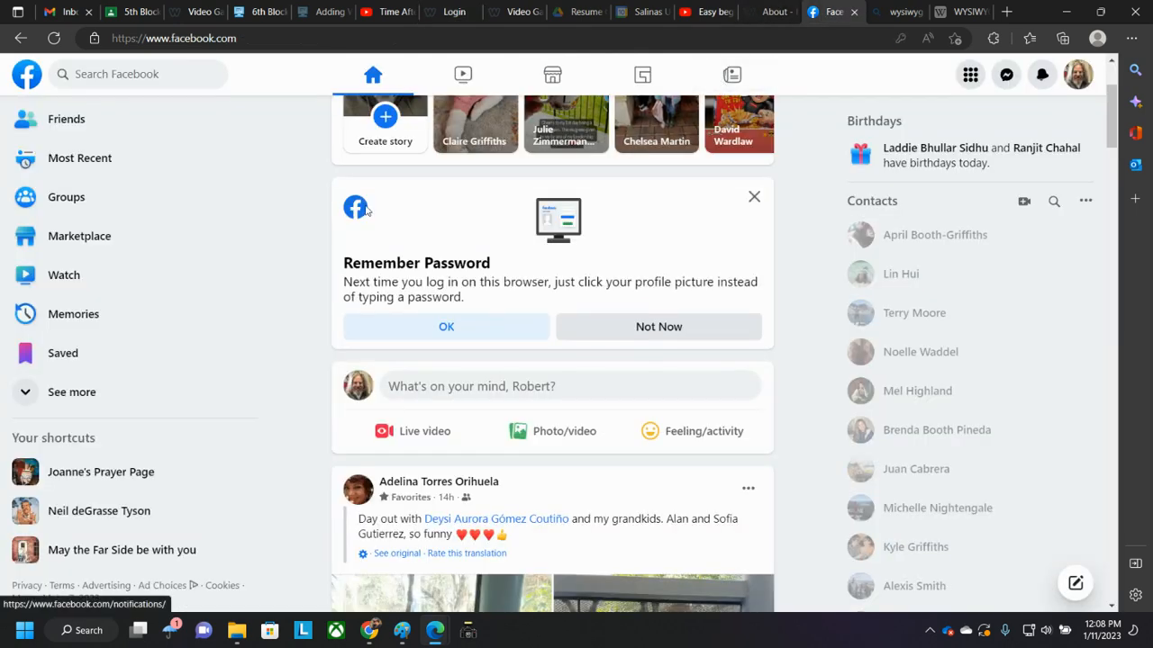
{"action": "scroll", "coordinate": [443, 241], "scroll_direction": "up", "scroll_amount": 2}
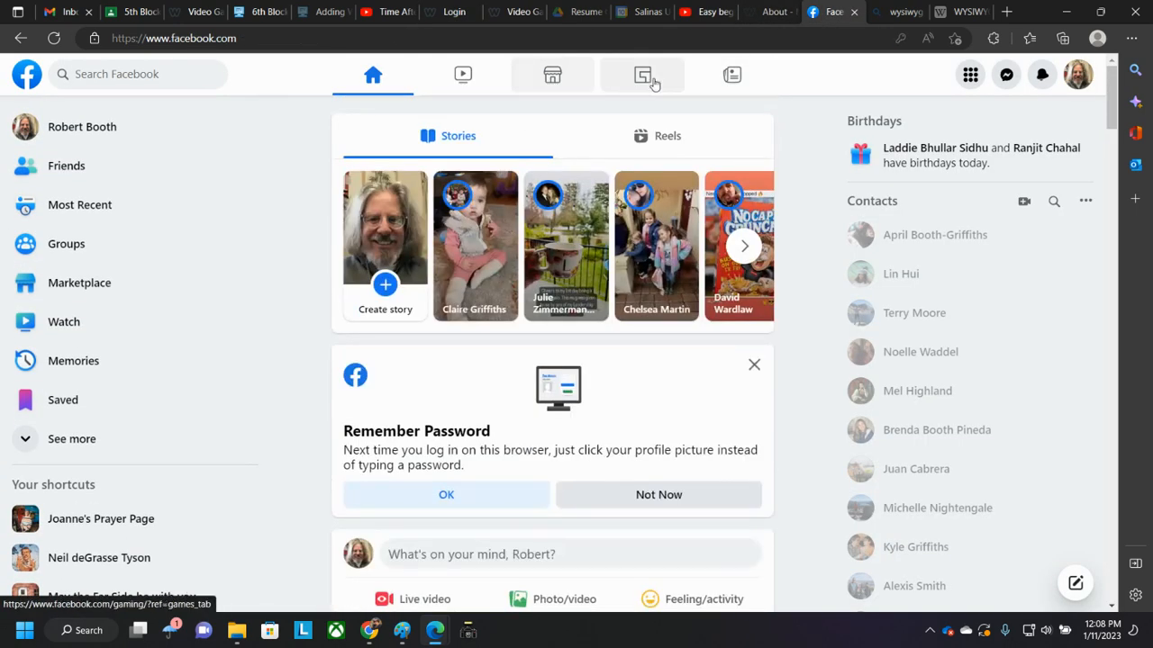
{"action": "left_click", "coordinate": [1085, 78]}
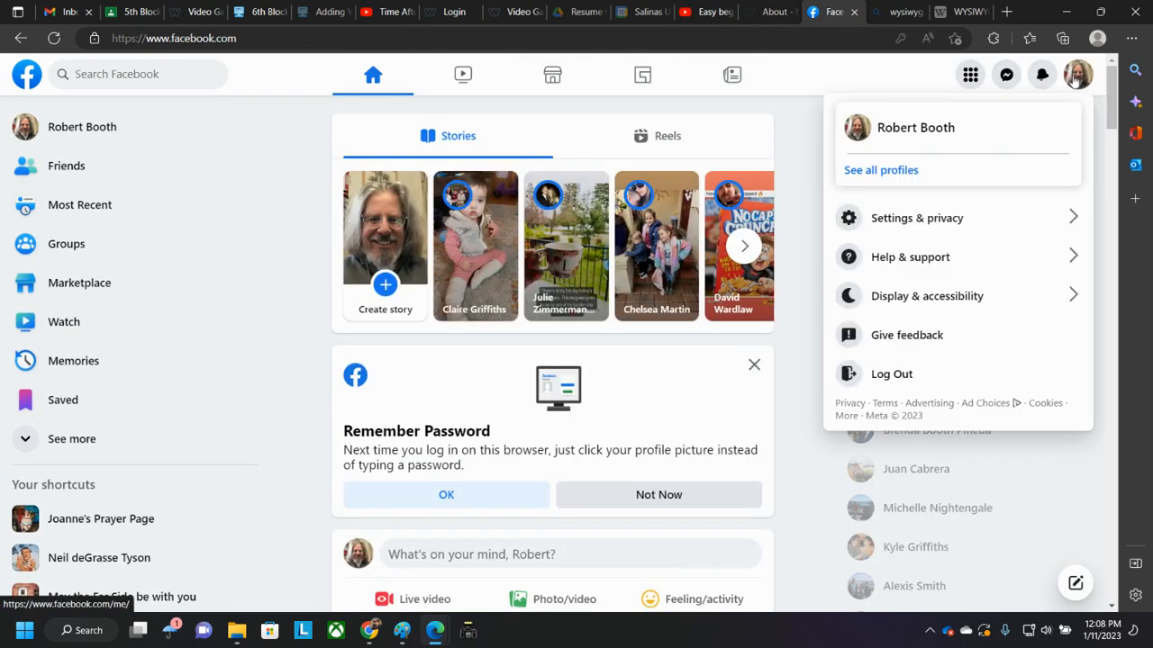
{"action": "left_click", "coordinate": [917, 131]}
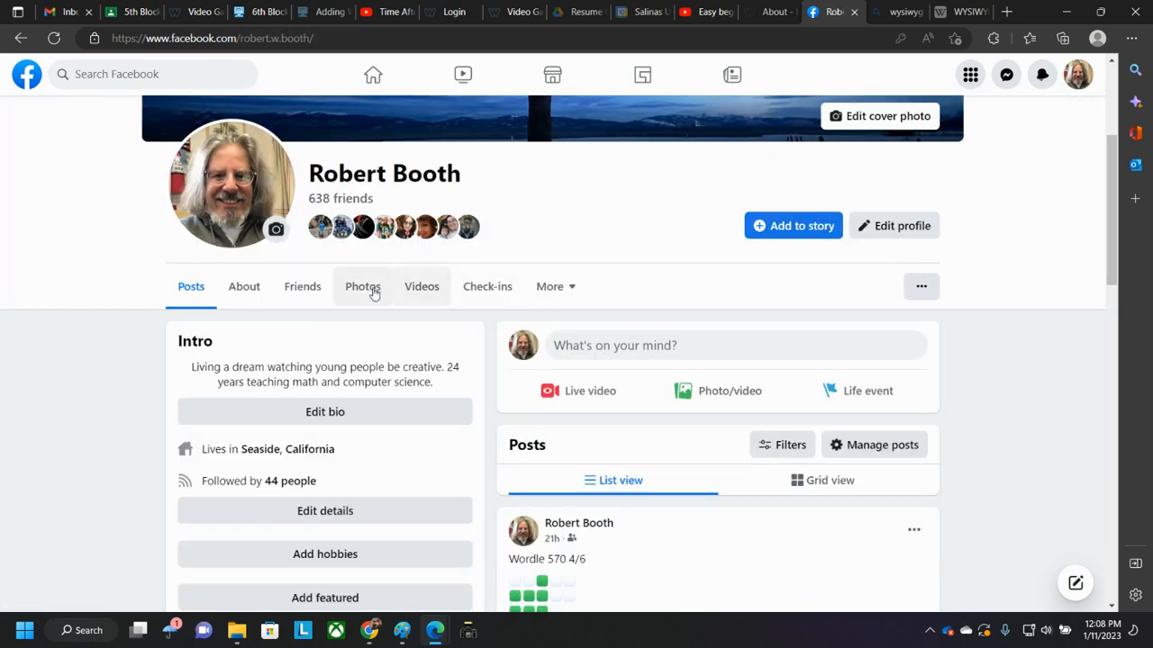
- Open the profile's photo albums and browse the Profile pictures album for a suitable photo
{"action": "left_click", "coordinate": [359, 290]}
{"action": "left_click", "coordinate": [401, 386]}
{"action": "scroll", "coordinate": [199, 376], "scroll_direction": "down", "scroll_amount": 2}
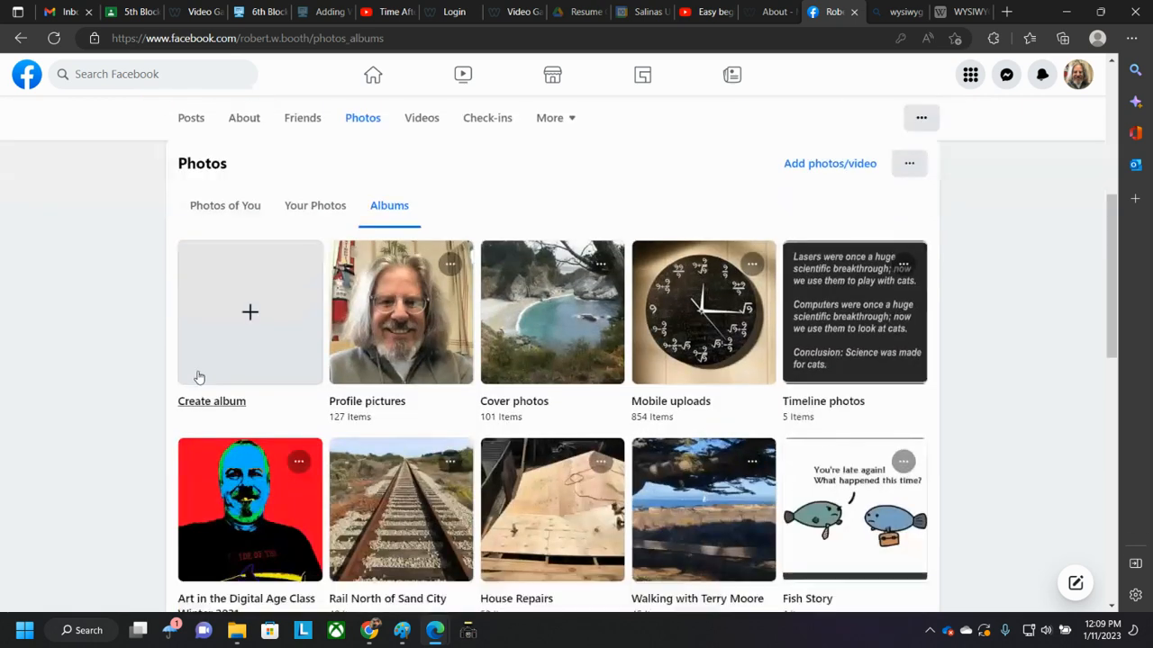
{"action": "left_click", "coordinate": [404, 330]}
{"action": "scroll", "coordinate": [73, 369], "scroll_direction": "down", "scroll_amount": 2}
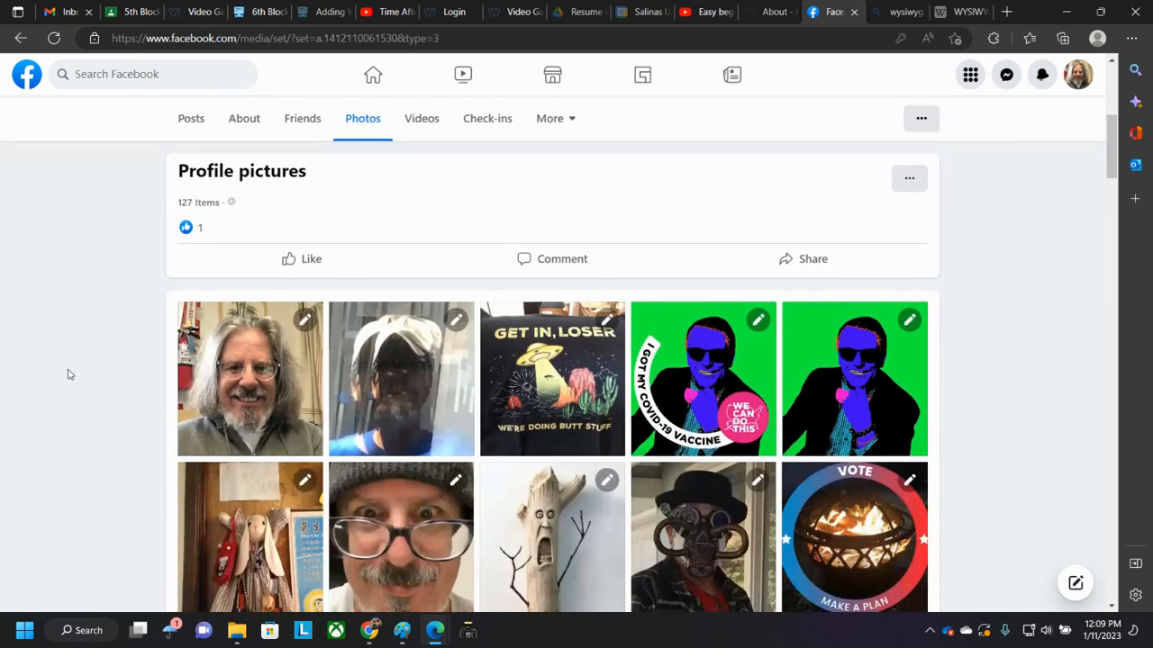
{"action": "scroll", "coordinate": [63, 371], "scroll_direction": "down", "scroll_amount": 3}
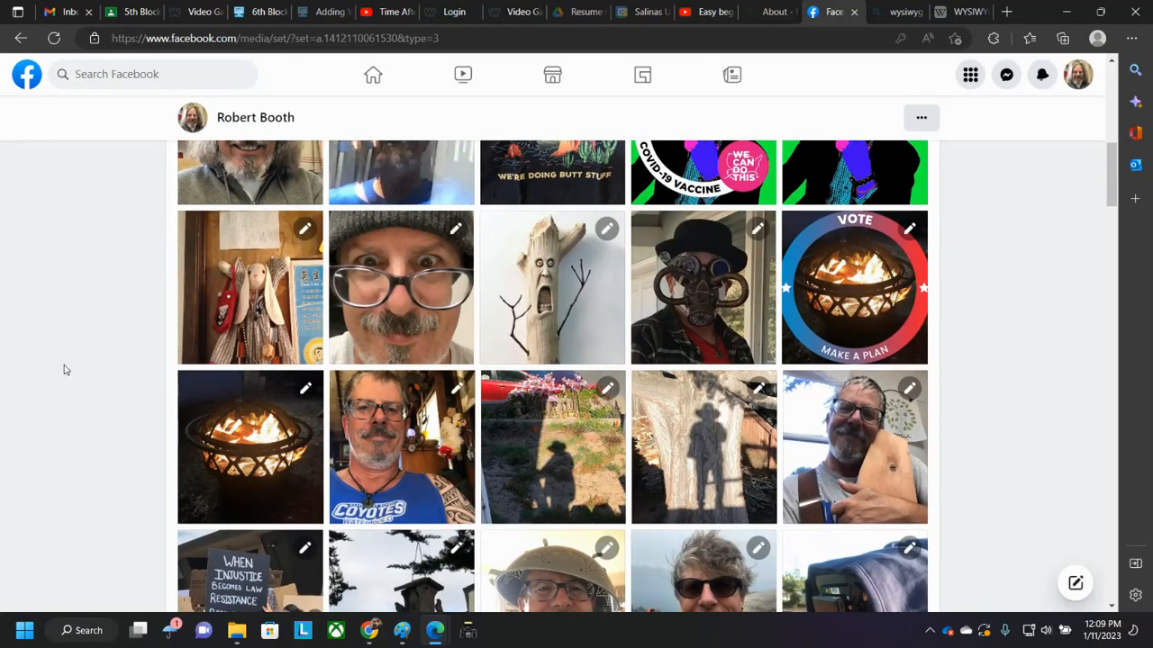
{"action": "scroll", "coordinate": [64, 369], "scroll_direction": "down", "scroll_amount": 4}
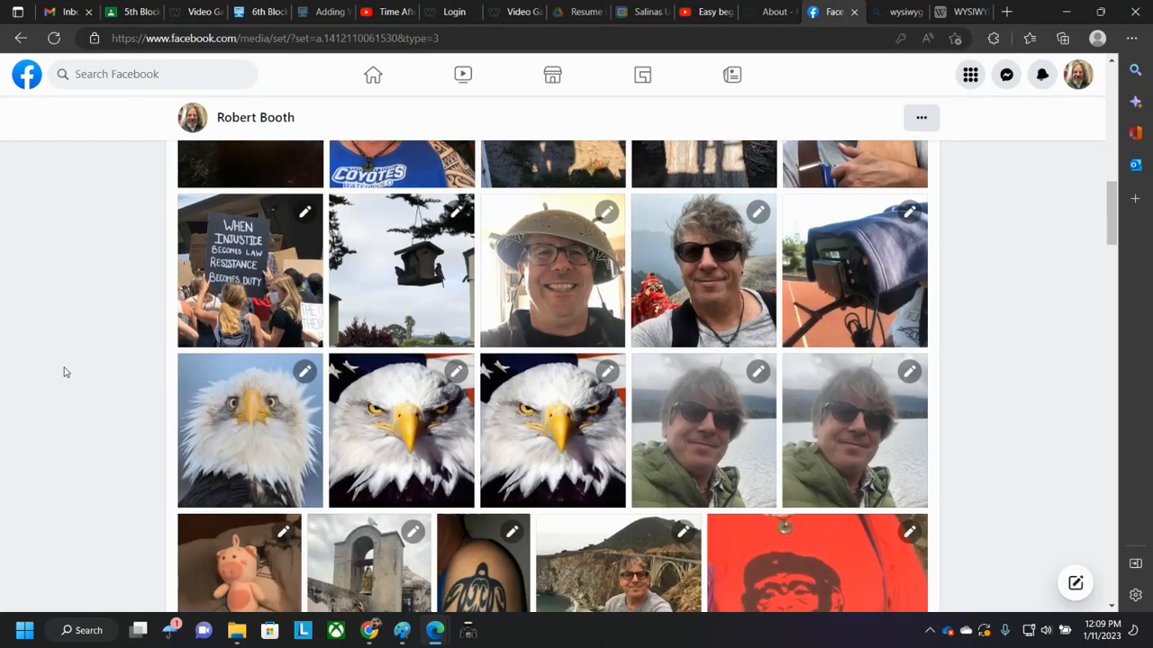
- Open the mountain selfie photo, start saving it, and create and open a new folder named Demo inside Weebly
{"action": "left_click", "coordinate": [714, 289]}
{"action": "right_click", "coordinate": [454, 285]}
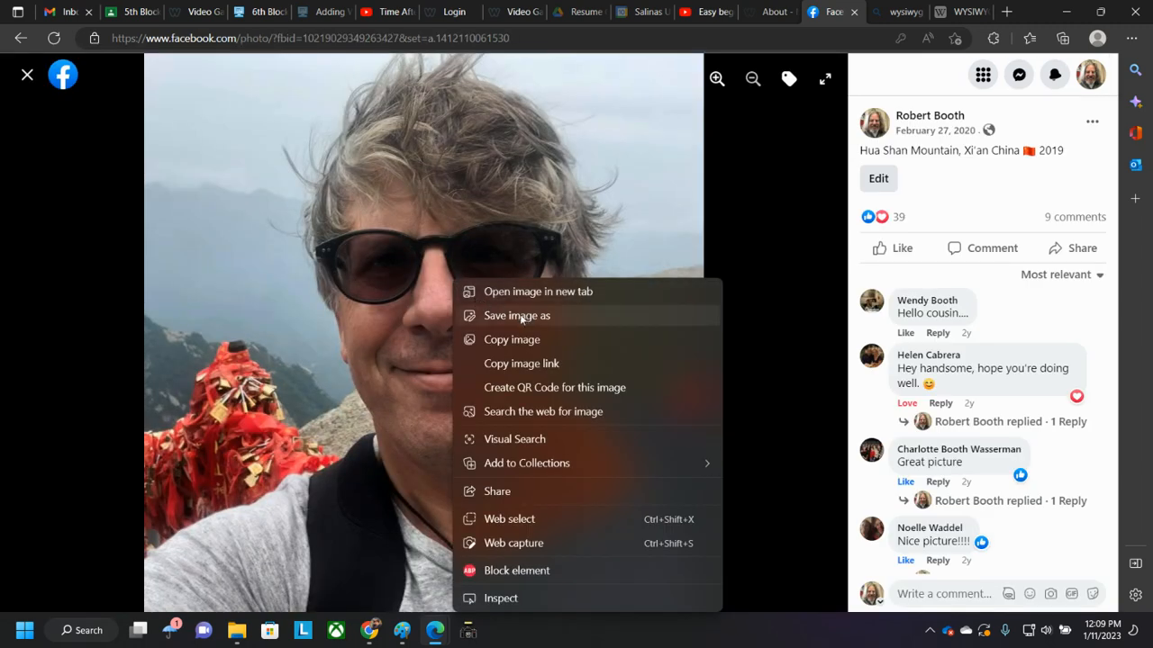
{"action": "left_click", "coordinate": [516, 316]}
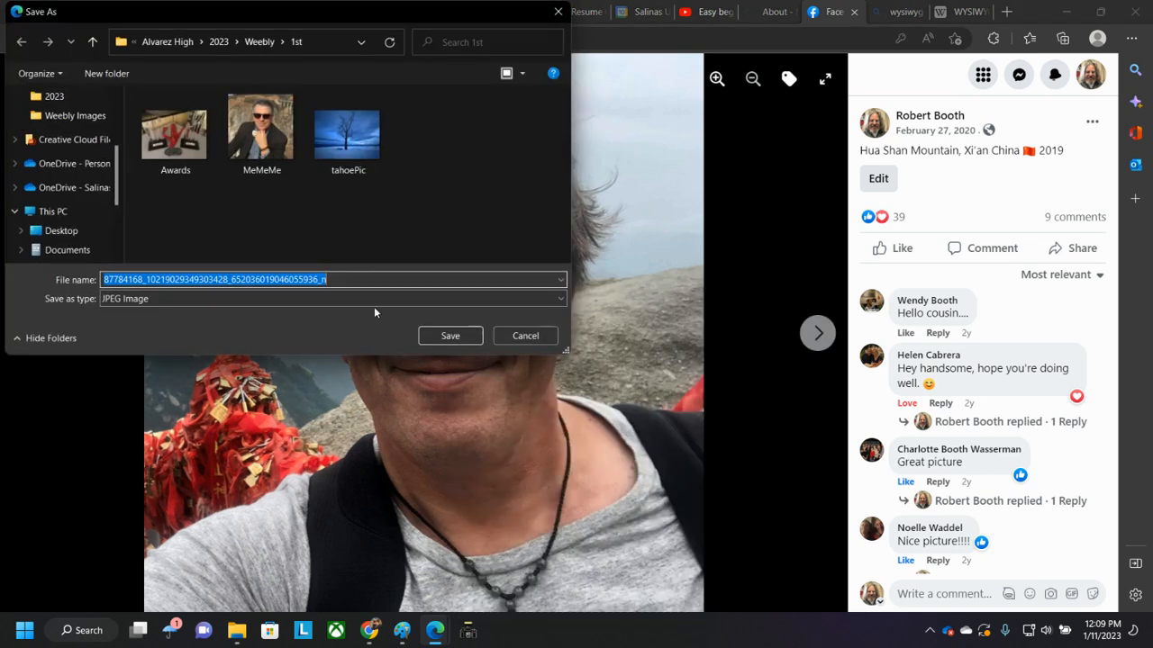
{"action": "left_click", "coordinate": [259, 41]}
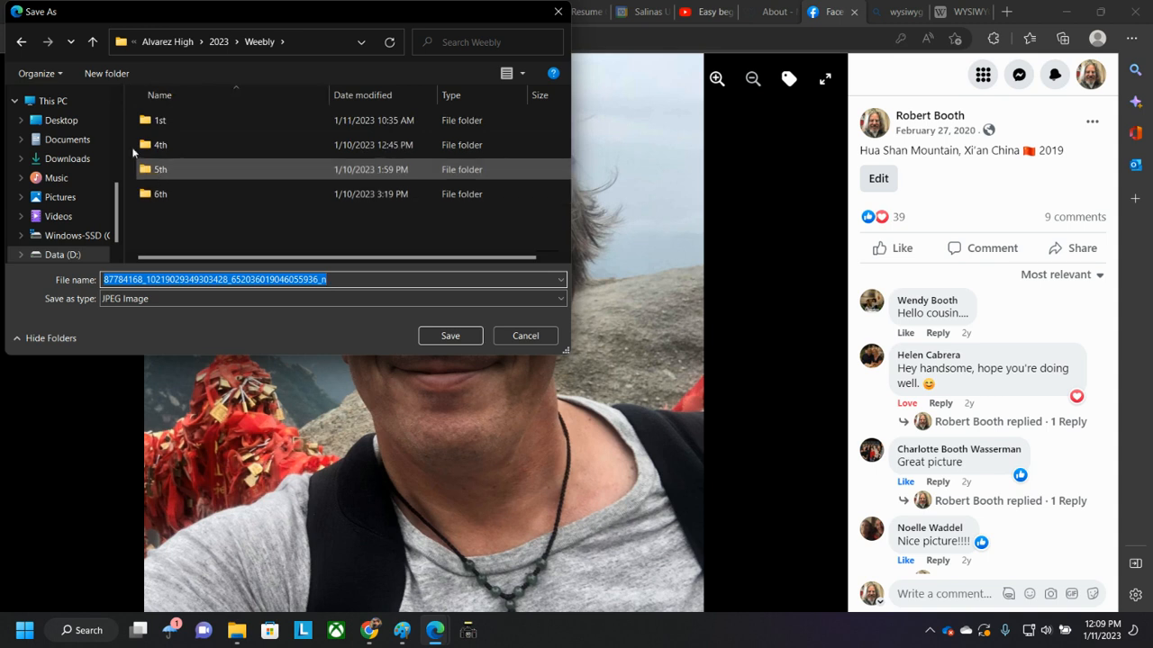
{"action": "left_click", "coordinate": [106, 73]}
{"action": "type", "text": "Demo"}
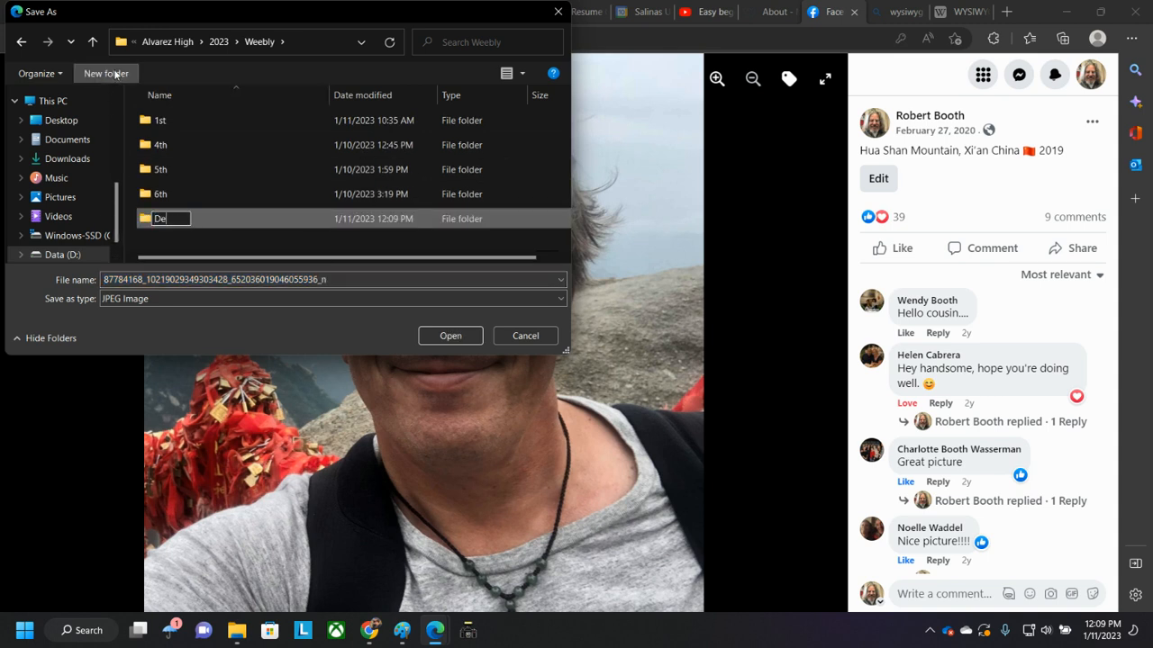
{"action": "key", "text": "Return"}
{"action": "key", "text": "Return"}
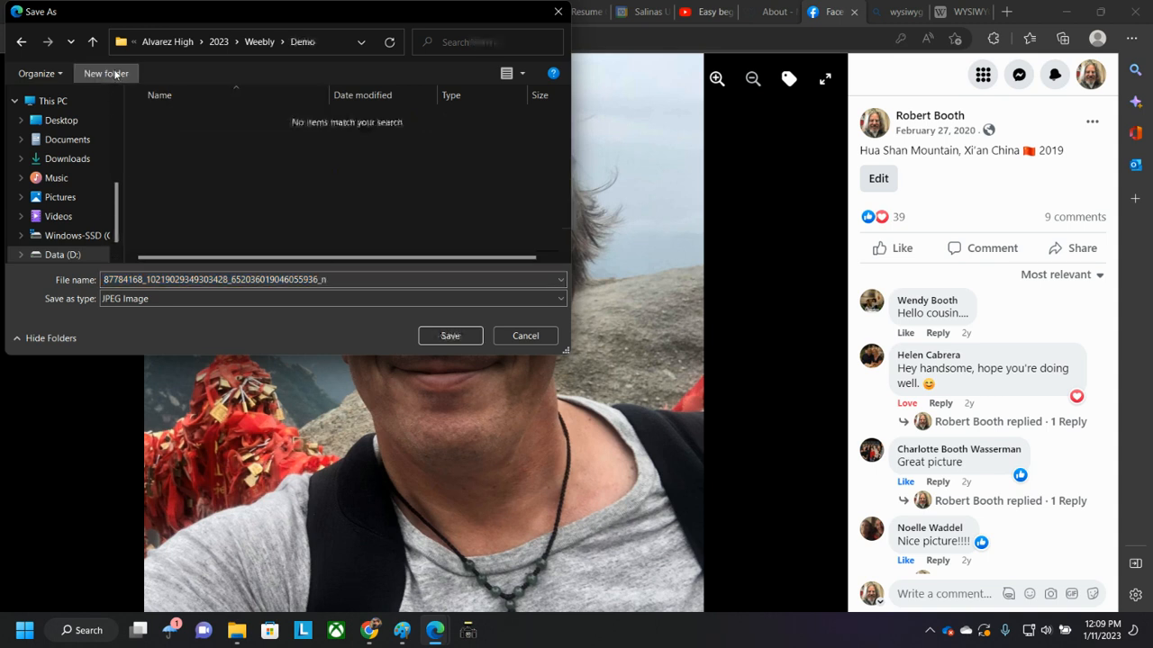
- Save the image as MeMeMe in the Demo folder
{"action": "left_click", "coordinate": [365, 275]}
{"action": "type", "text": "MeMeMe"}
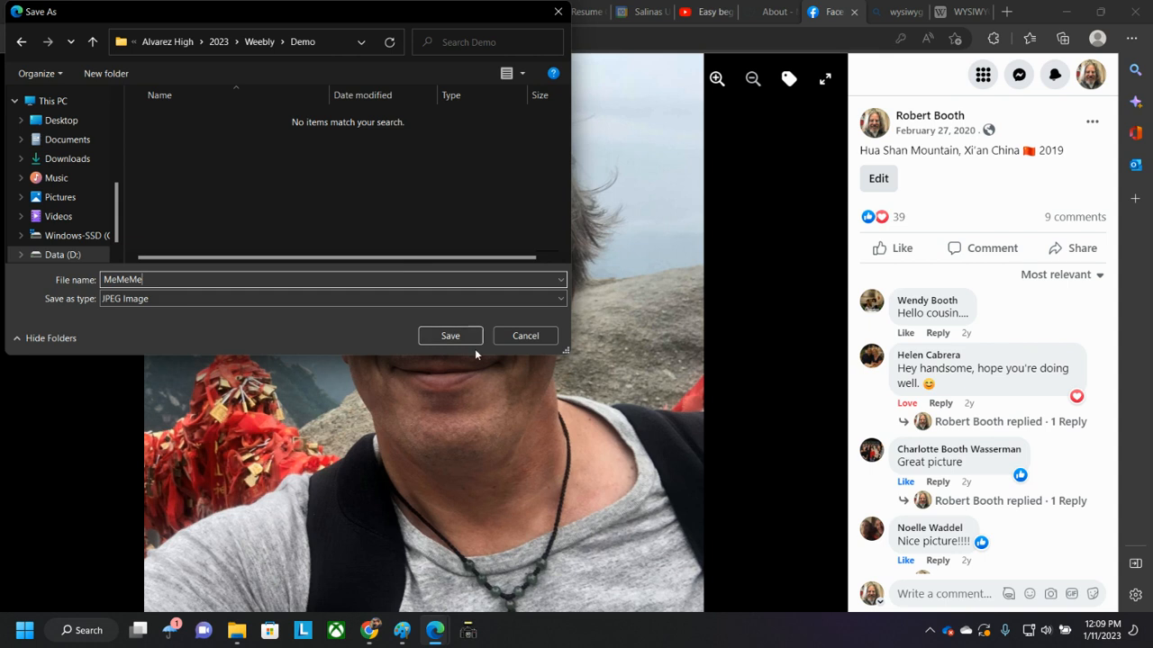
{"action": "left_click", "coordinate": [141, 298]}
{"action": "left_click", "coordinate": [163, 312]}
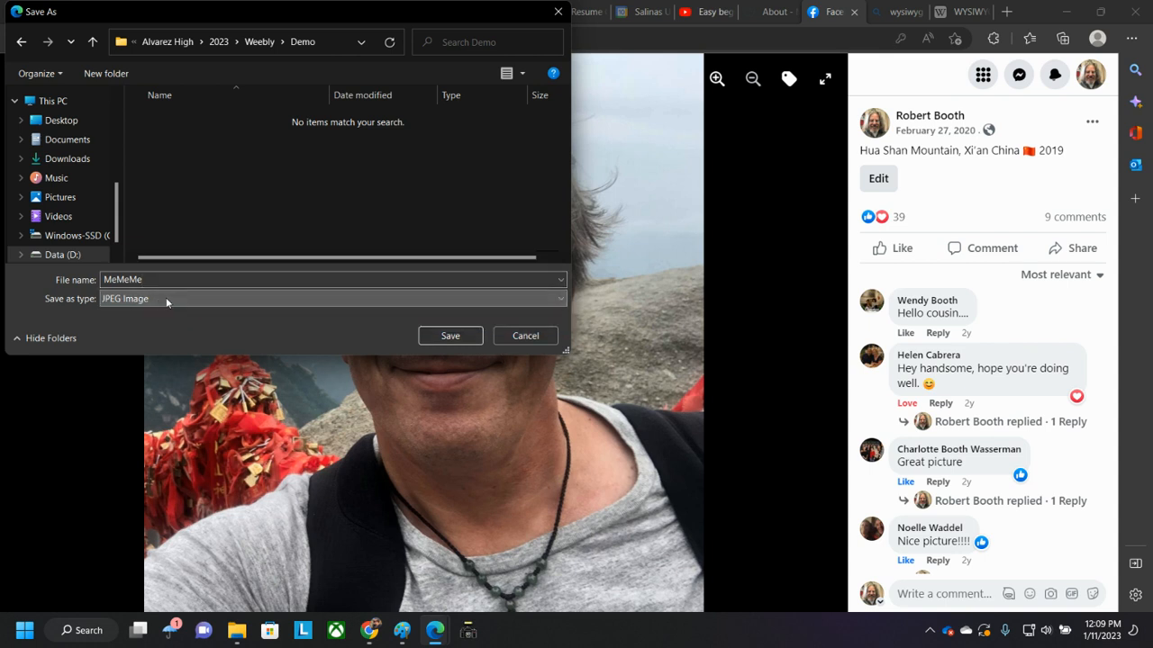
{"action": "left_click", "coordinate": [431, 338]}
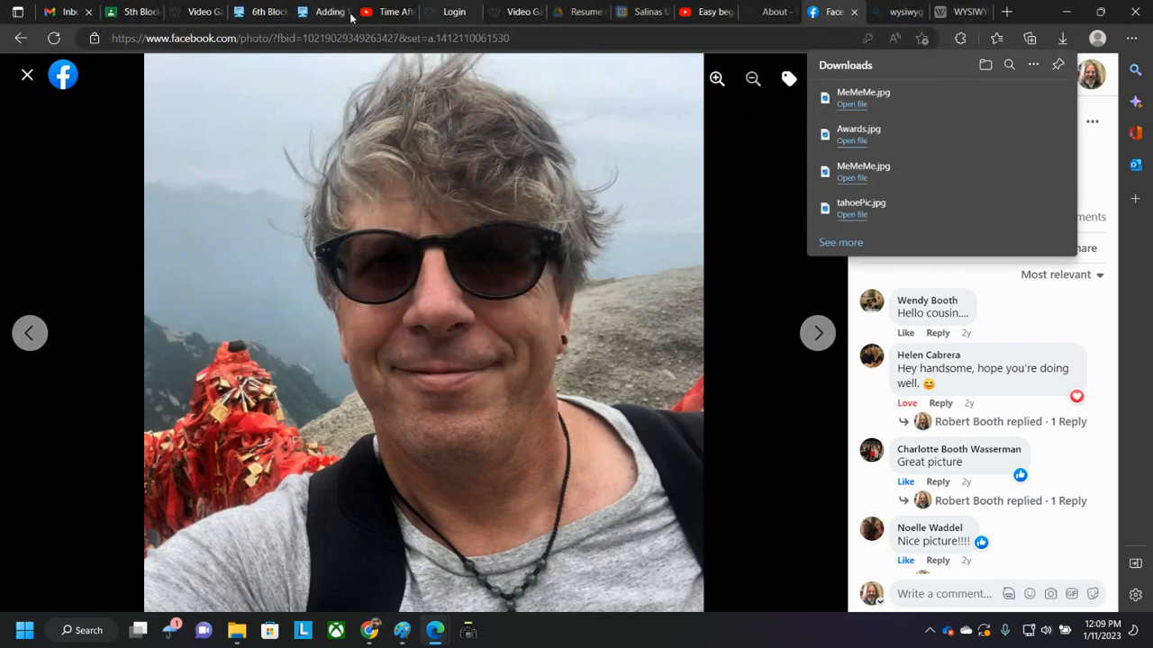
- Return to the Weebly editor and open the Demo folder in File Explorer beside the image upload dialog
{"action": "left_click", "coordinate": [1067, 12]}
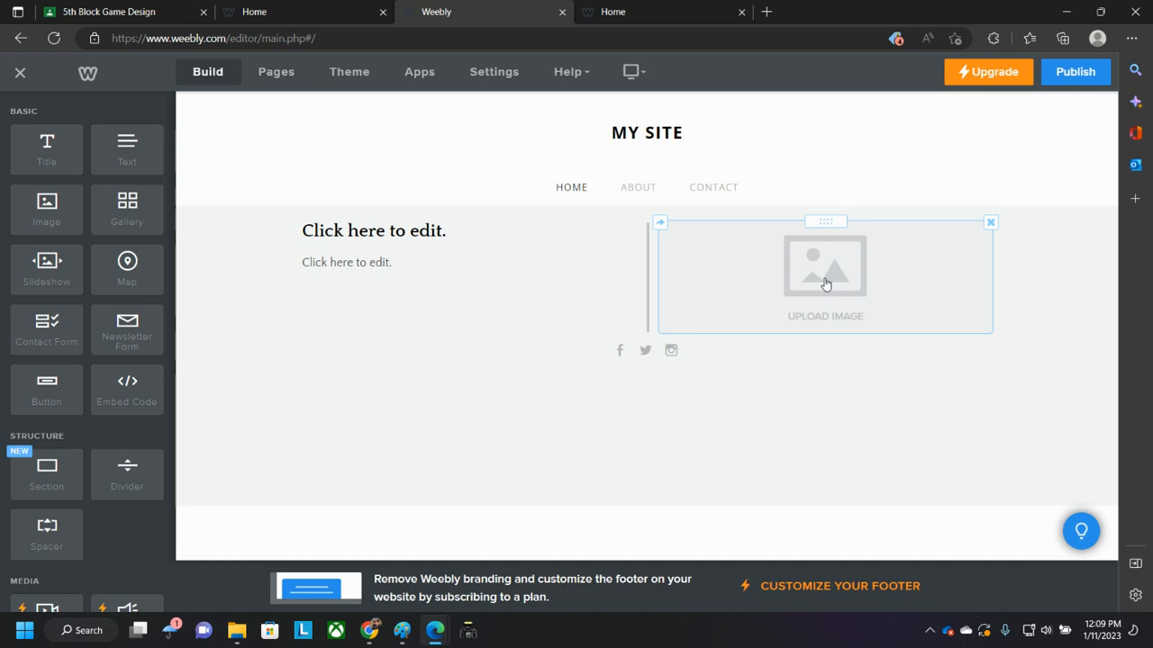
{"action": "left_click", "coordinate": [825, 283]}
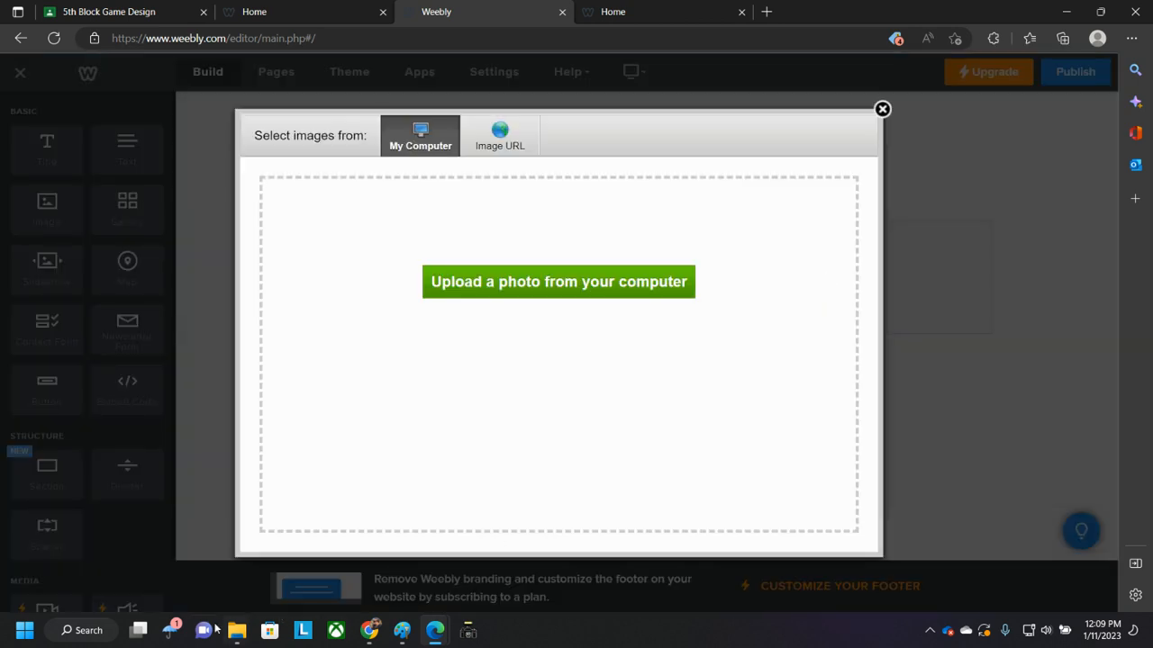
{"action": "mouse_move", "coordinate": [237, 631]}
{"action": "left_click", "coordinate": [188, 565]}
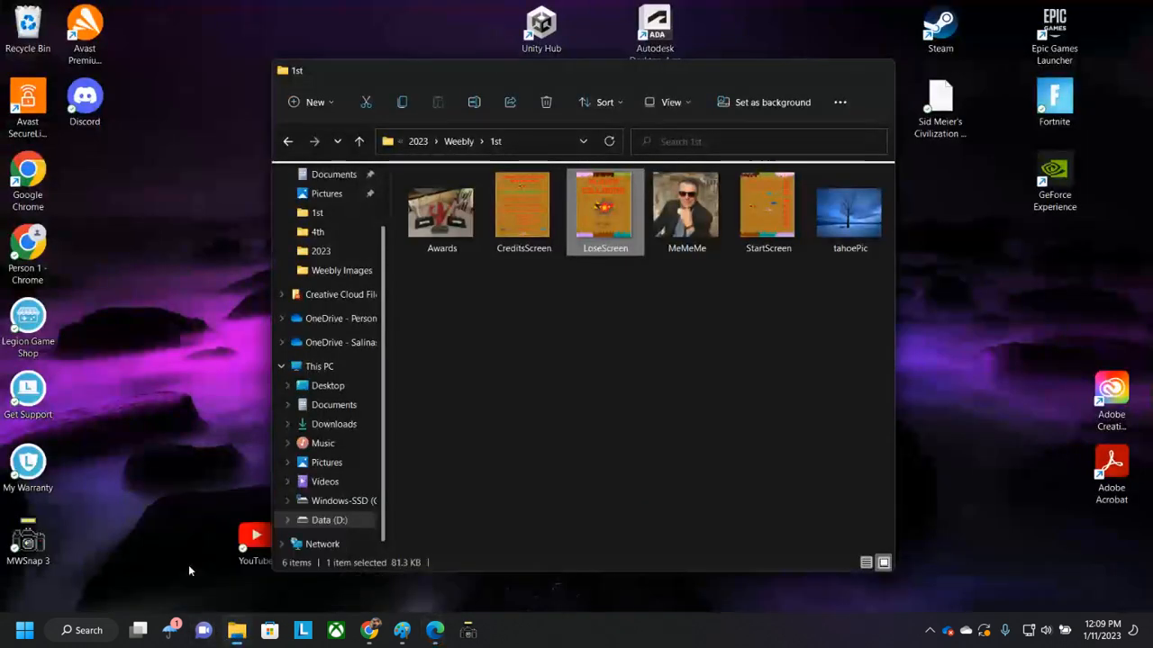
{"action": "left_click", "coordinate": [458, 141]}
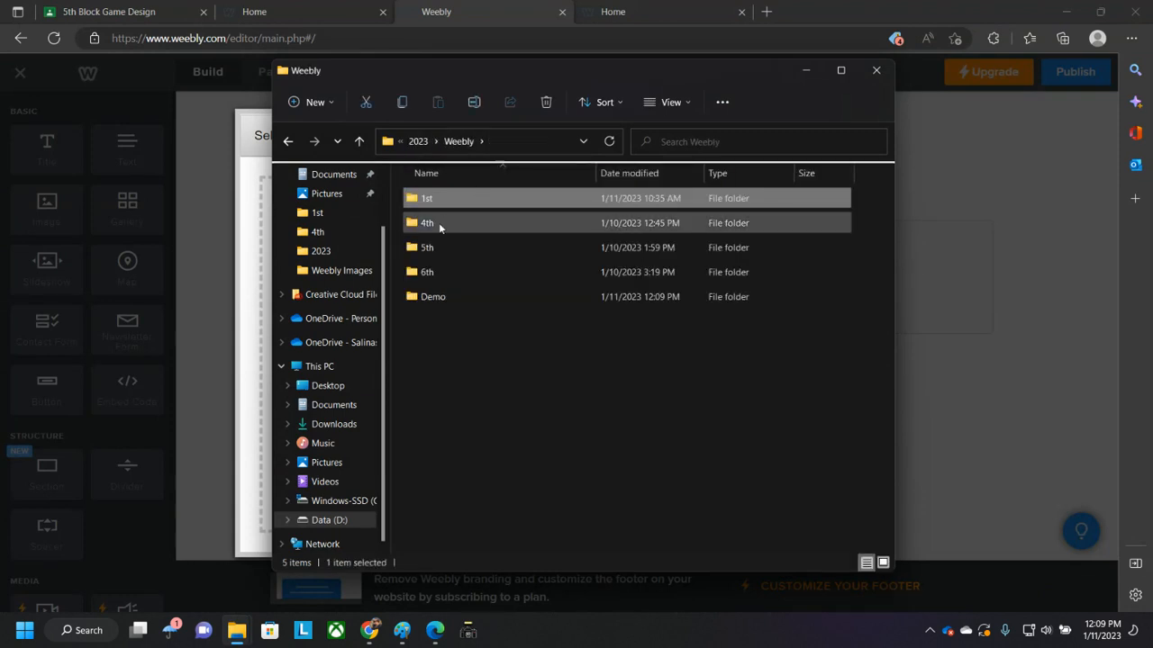
{"action": "double_click", "coordinate": [423, 297]}
{"action": "left_click_drag", "start_coordinate": [579, 85], "coordinate": [919, 100]}
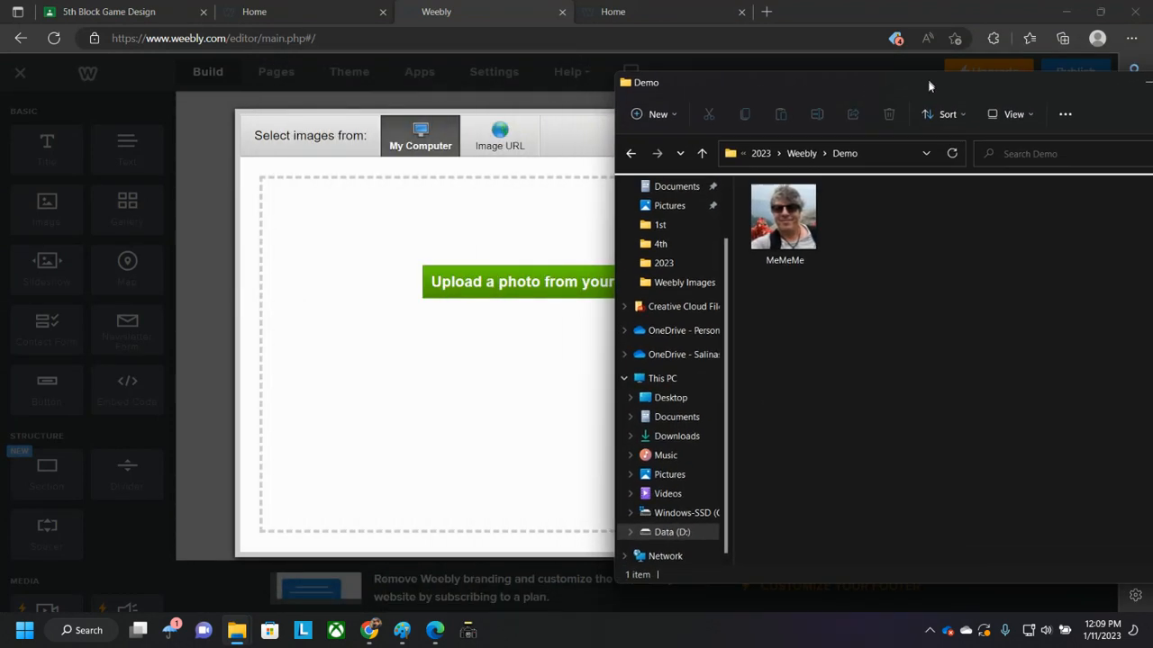
{"action": "left_click", "coordinate": [255, 243]}
{"action": "left_click", "coordinate": [882, 109]}
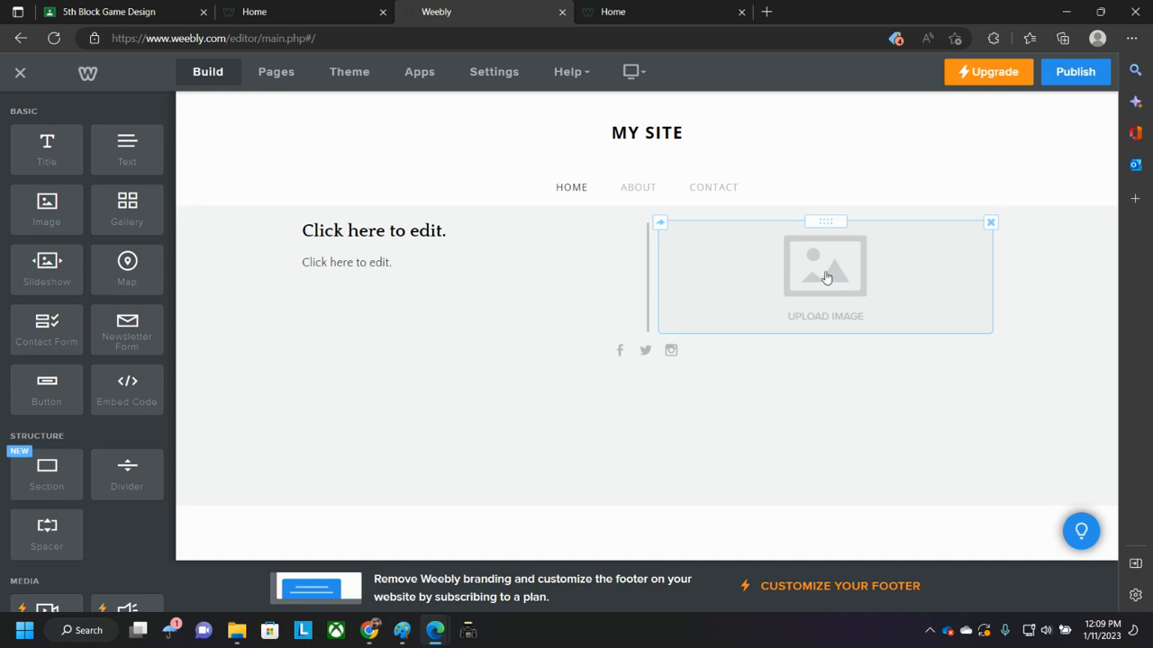
- Upload the MeMeMe photo into the Image element by dragging it from the Demo folder into the upload dialog
{"action": "left_click", "coordinate": [826, 279]}
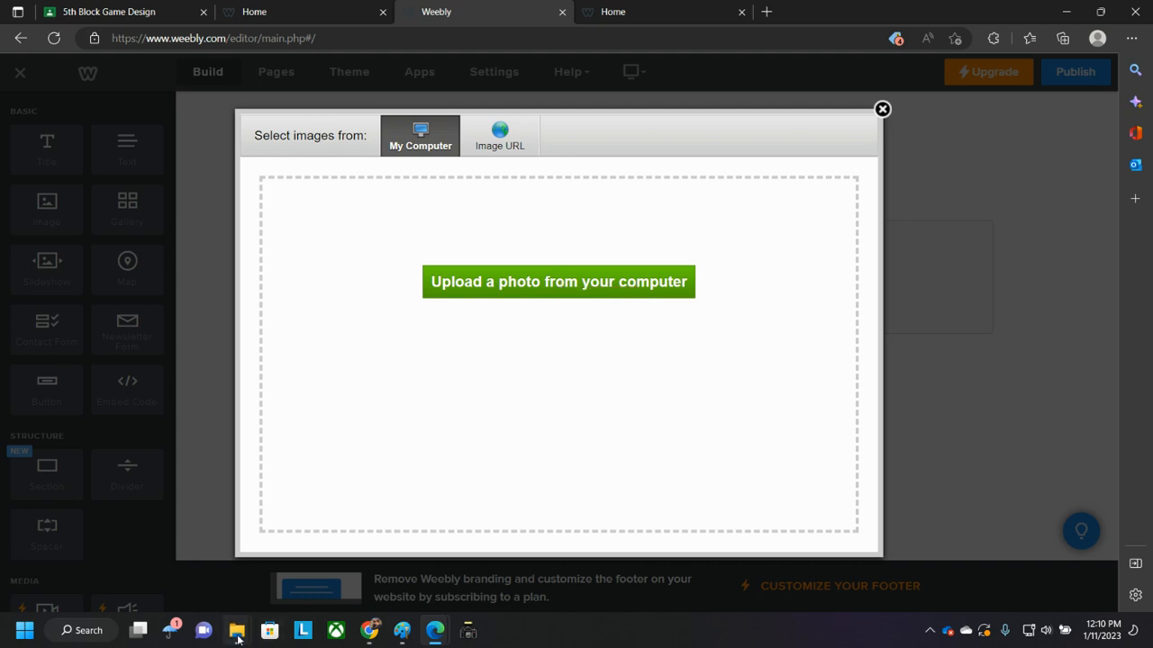
{"action": "mouse_move", "coordinate": [237, 631]}
{"action": "left_click", "coordinate": [205, 582]}
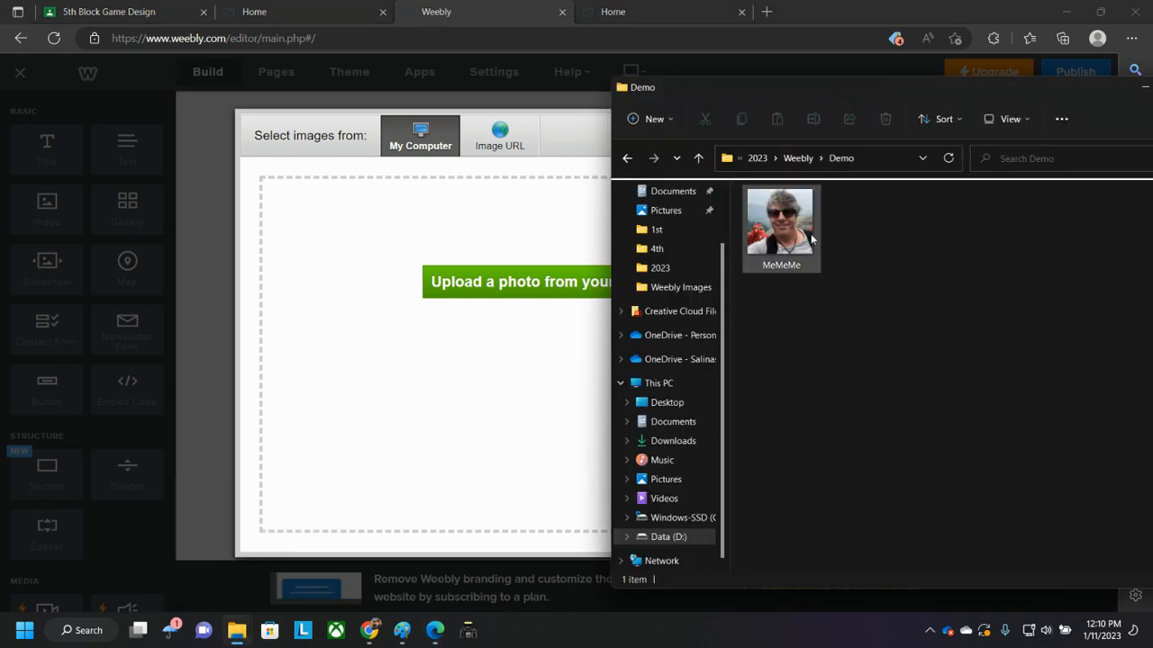
{"action": "left_click_drag", "start_coordinate": [796, 225], "coordinate": [470, 354]}
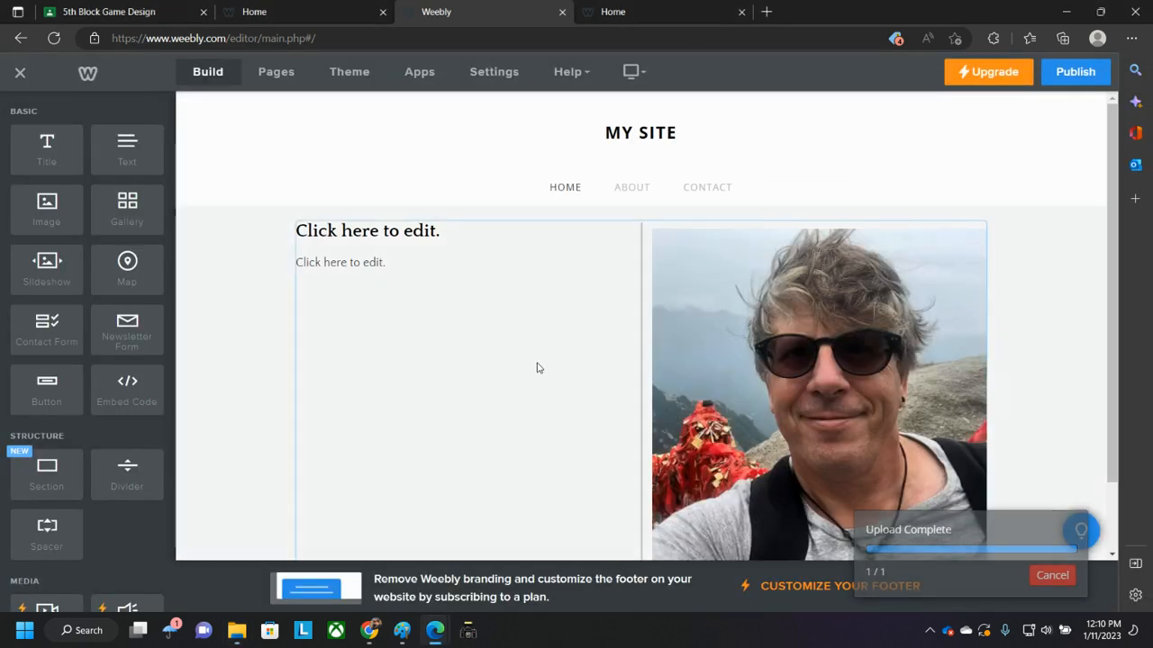
- Resize the uploaded image slightly smaller from its corner handle
{"action": "scroll", "coordinate": [1083, 331], "scroll_direction": "down", "scroll_amount": 1}
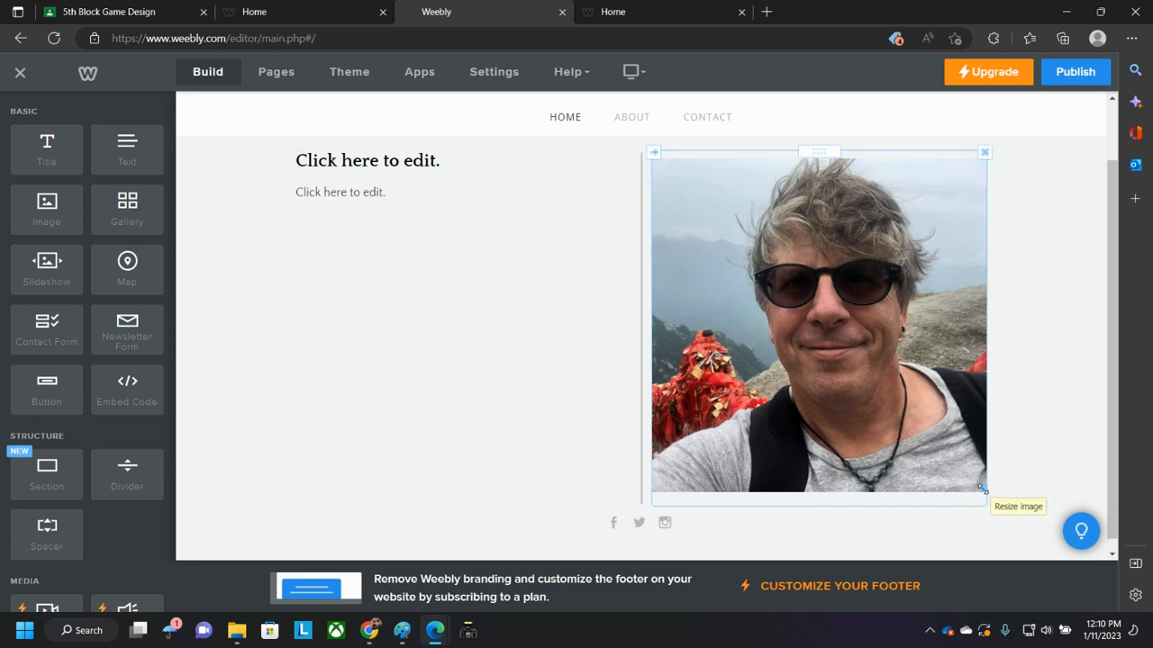
{"action": "left_click_drag", "start_coordinate": [983, 490], "coordinate": [963, 468]}
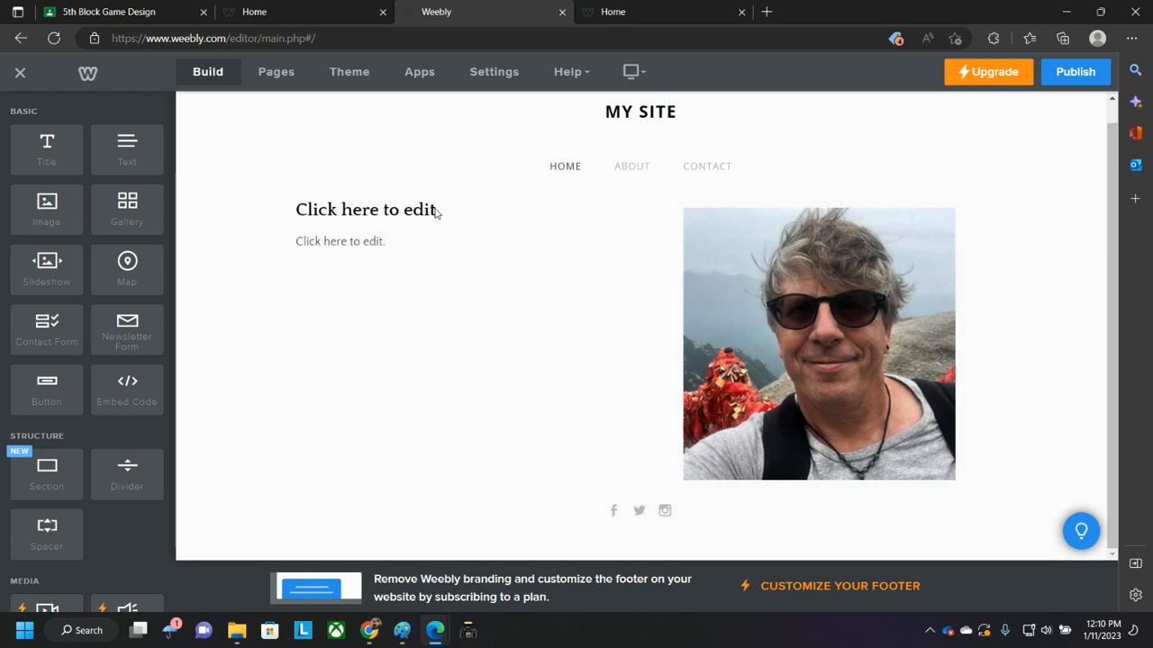
- Enter the title 'A Brief Introduction', fixing the misspelled word with the spelling suggestion
{"action": "left_click", "coordinate": [423, 214]}
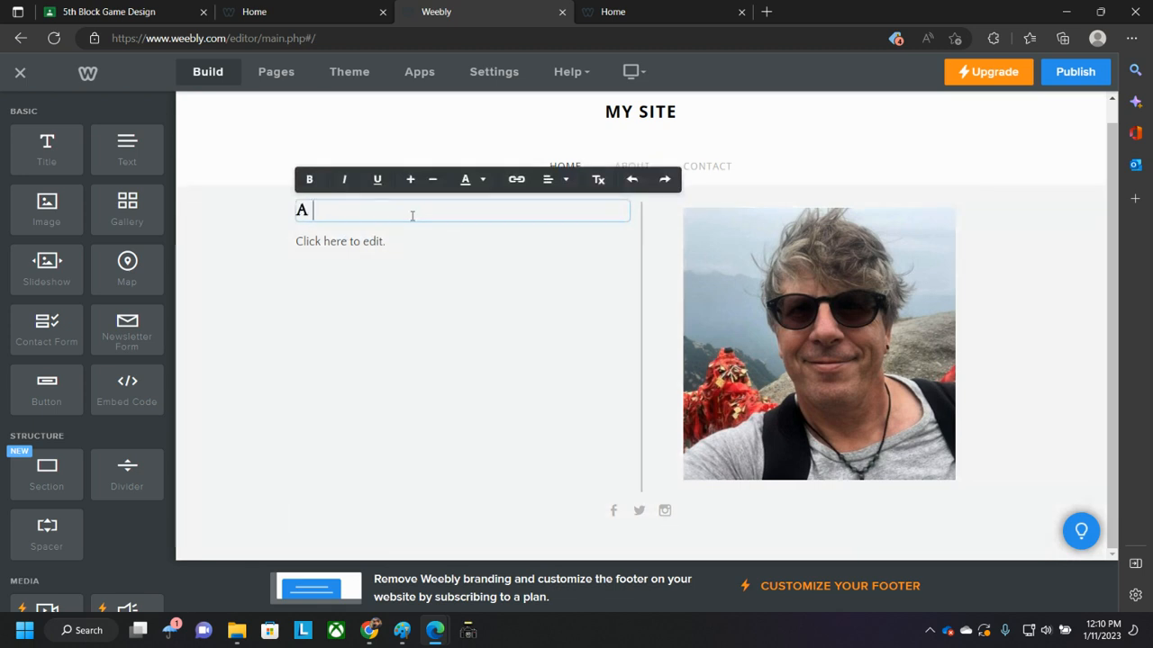
{"action": "type", "text": "A Breif Introduc"}
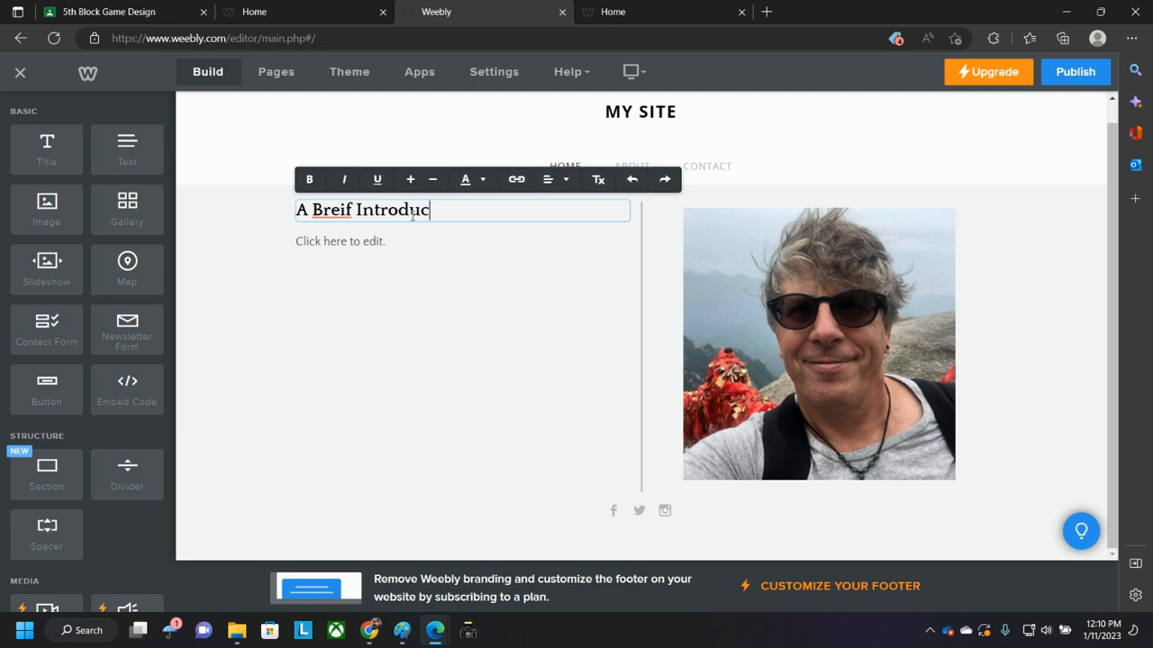
{"action": "type", "text": "tion"}
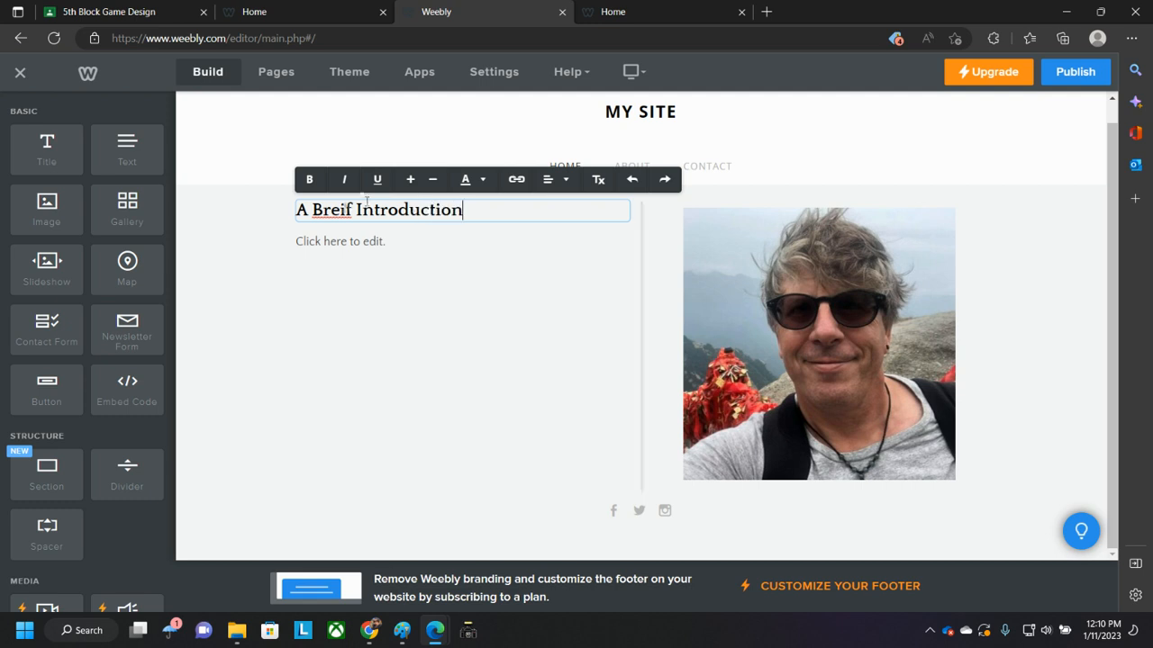
{"action": "right_click", "coordinate": [331, 211]}
{"action": "left_click", "coordinate": [373, 226]}
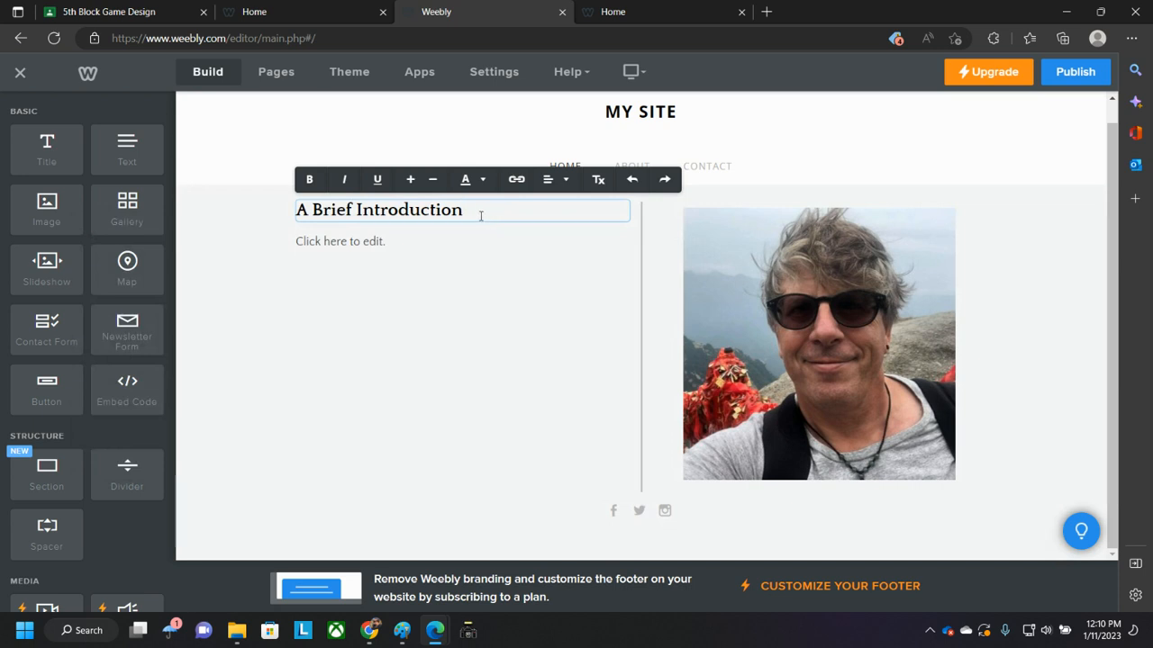
- Increase the 'A Brief Introduction' title's font size one step and color it blue #0420f4
{"action": "left_click_drag", "start_coordinate": [466, 212], "coordinate": [290, 211]}
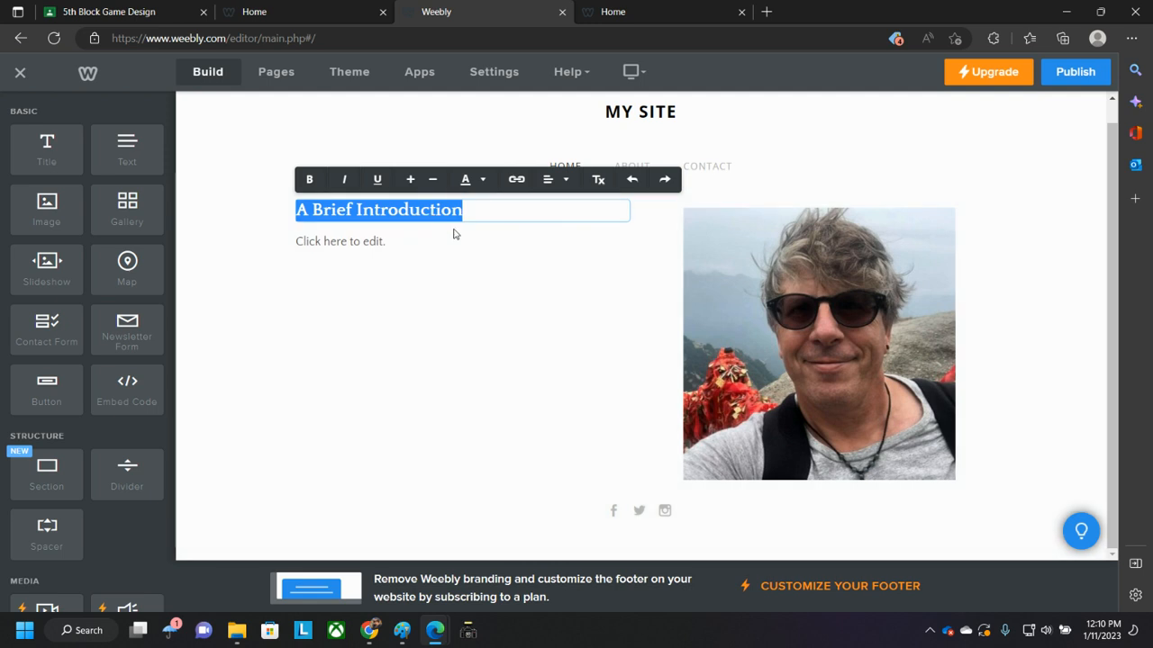
{"action": "left_click", "coordinate": [410, 181]}
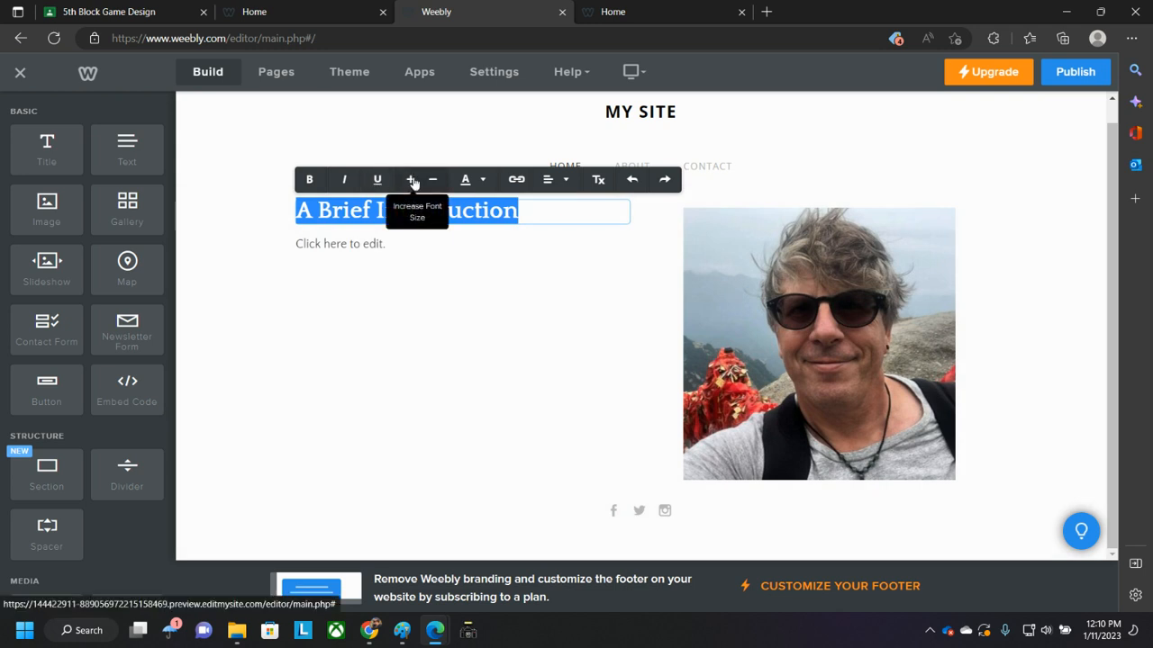
{"action": "left_click", "coordinate": [415, 182]}
{"action": "left_click", "coordinate": [434, 181]}
{"action": "left_click", "coordinate": [483, 183]}
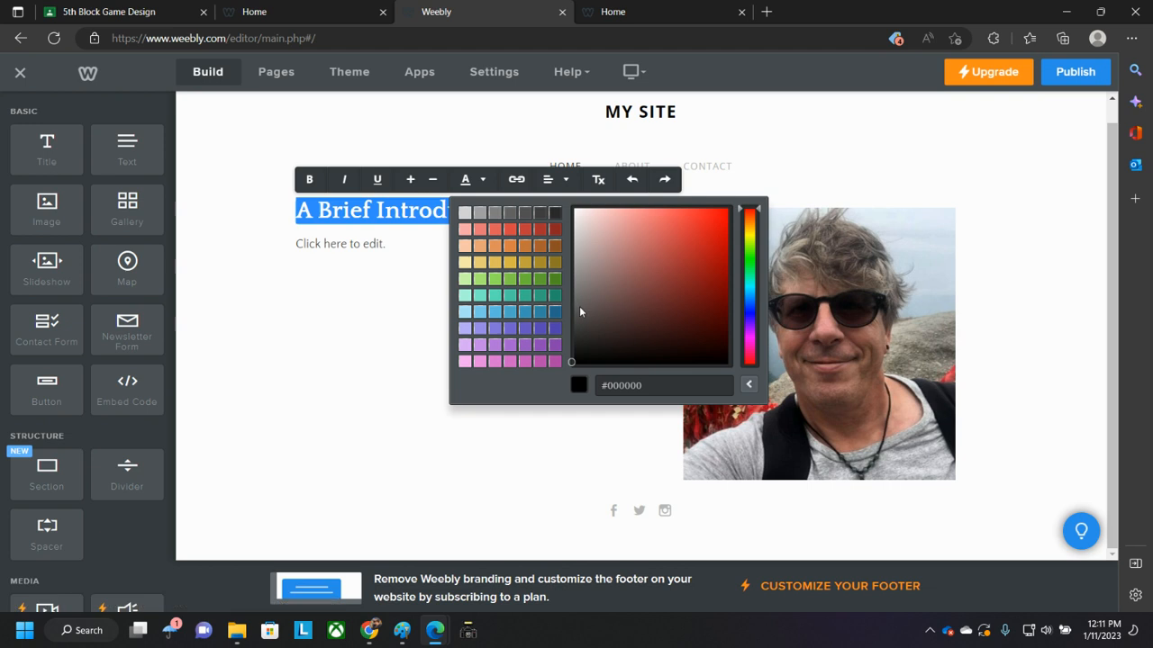
{"action": "left_click", "coordinate": [753, 312]}
{"action": "left_click", "coordinate": [723, 215]}
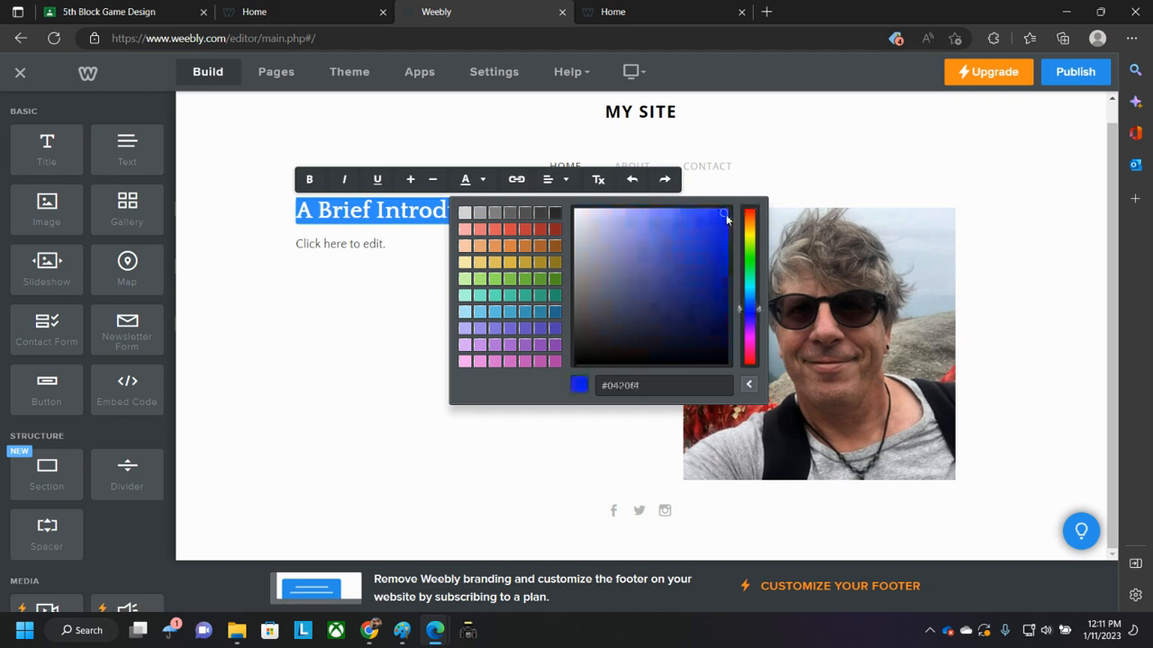
{"action": "left_click", "coordinate": [325, 295]}
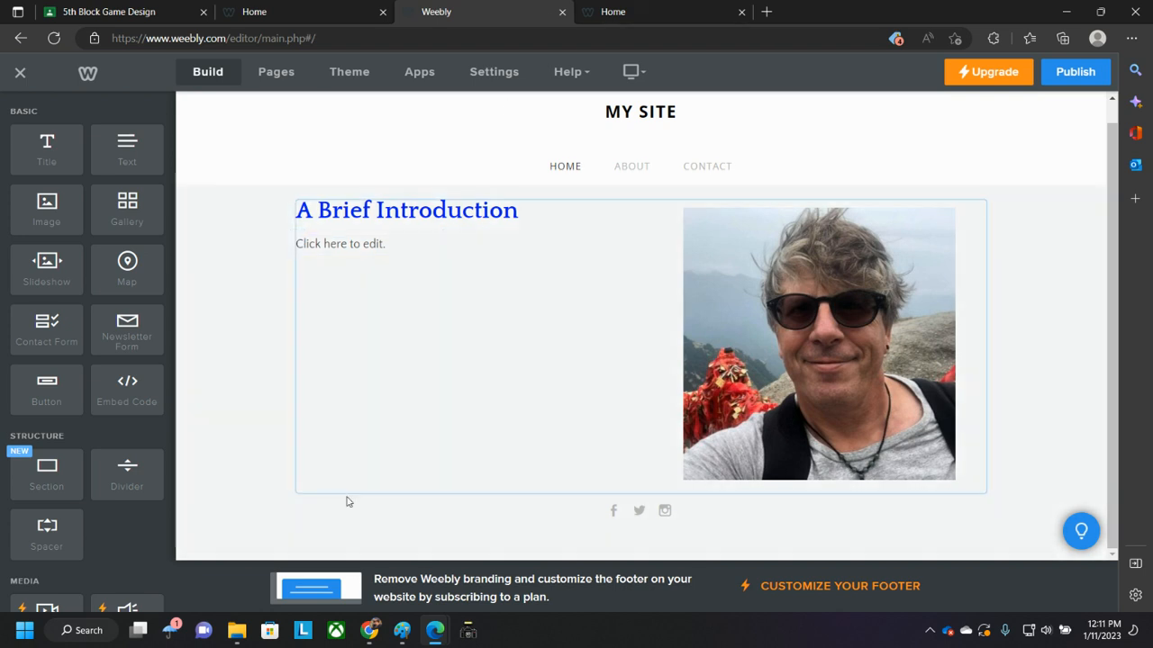
- Open the existing CTE website's About page and select its two introduction paragraphs to copy
{"action": "left_click", "coordinate": [372, 633]}
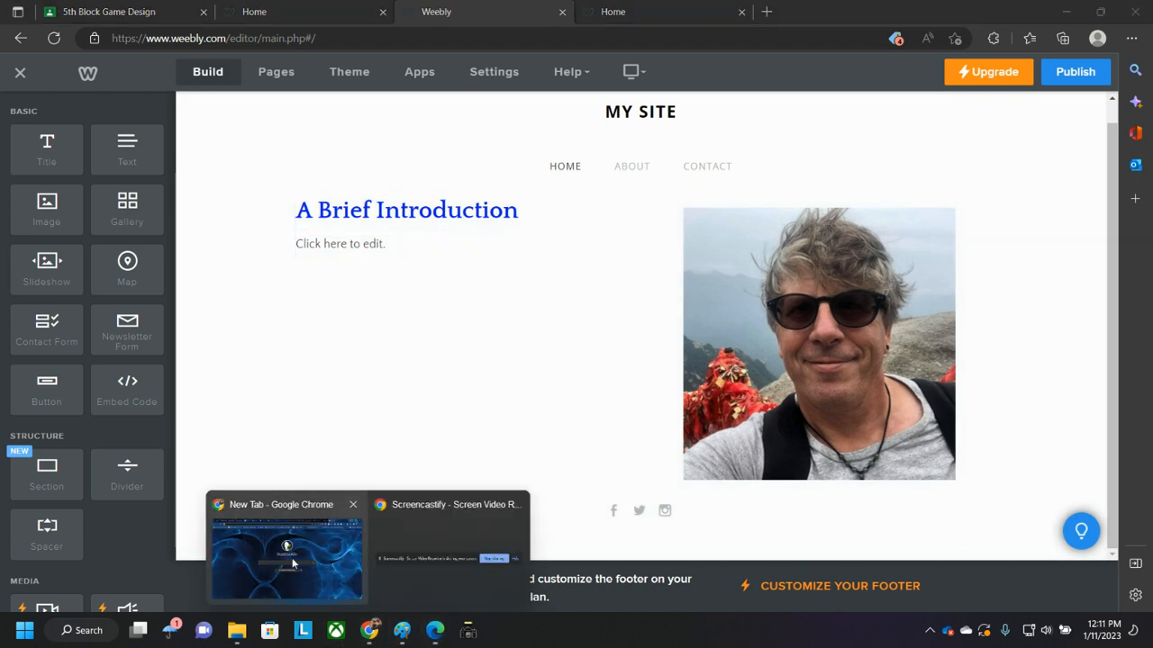
{"action": "left_click", "coordinate": [293, 562]}
{"action": "mouse_move", "coordinate": [433, 635]}
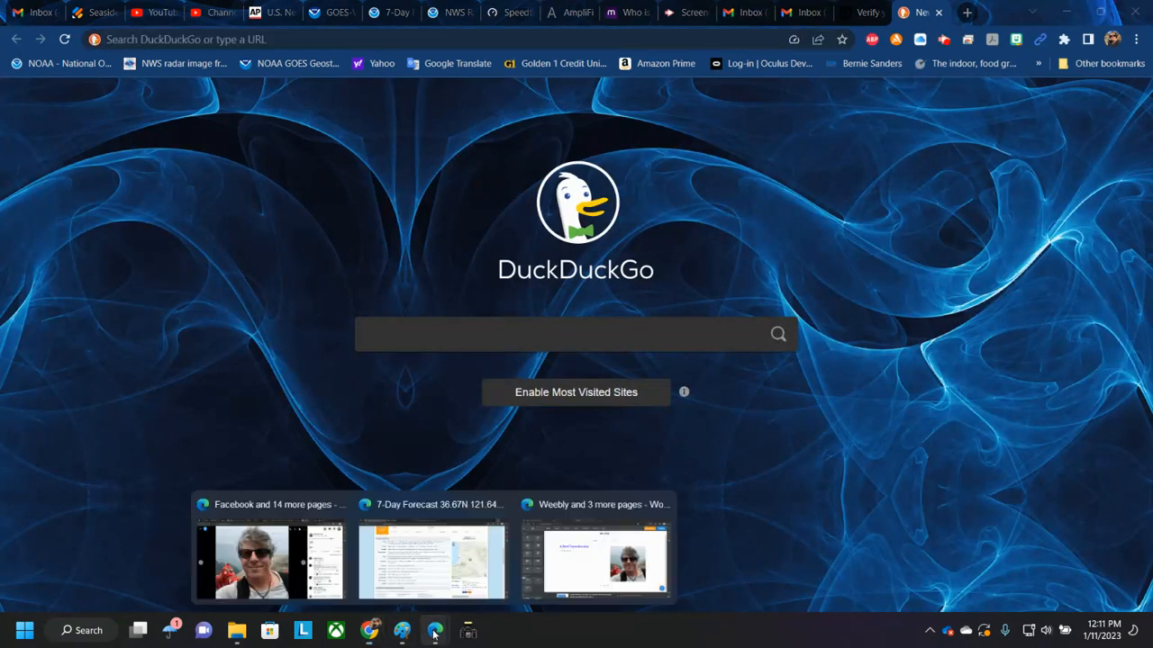
{"action": "left_click", "coordinate": [269, 560]}
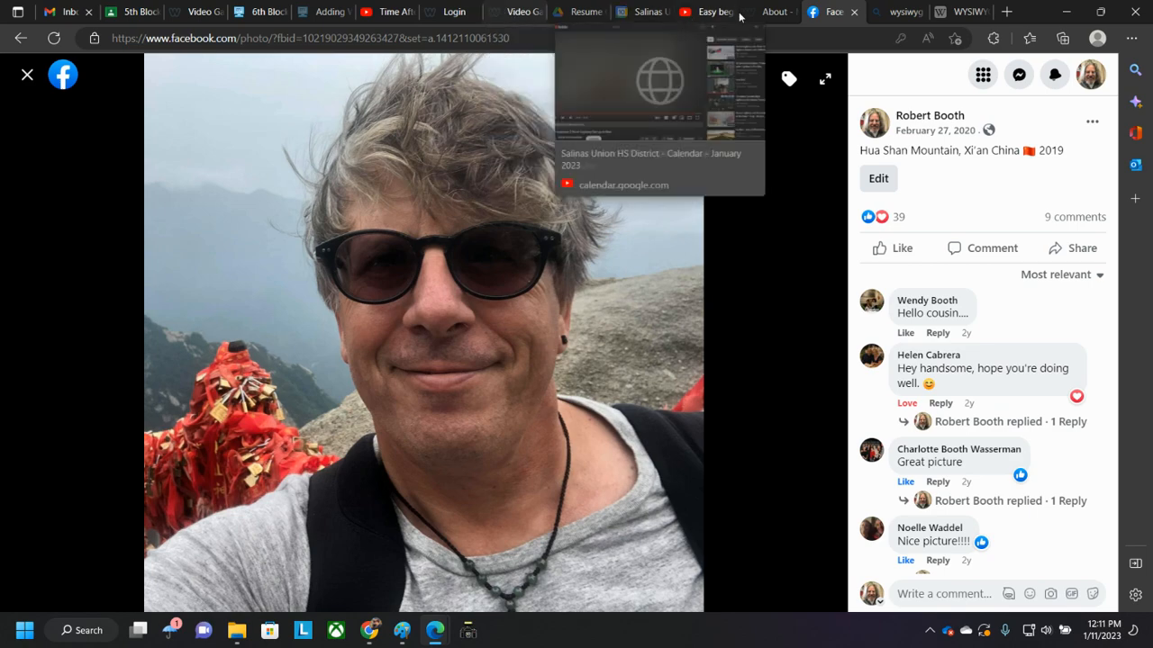
{"action": "left_click", "coordinate": [772, 12]}
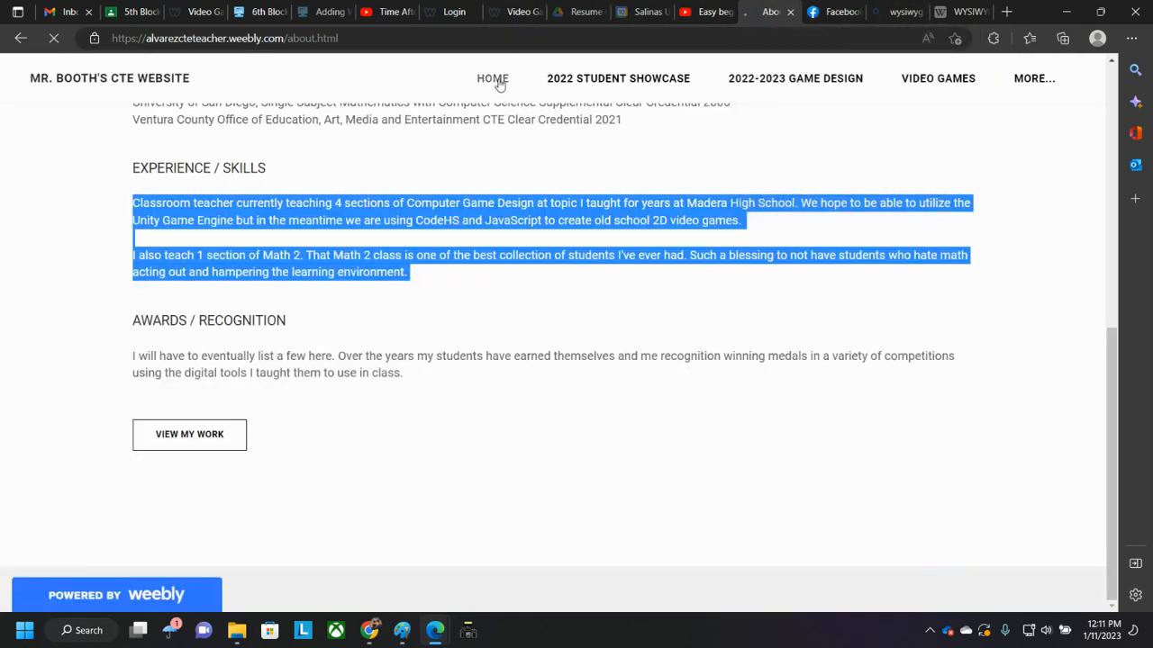
{"action": "scroll", "coordinate": [398, 319], "scroll_direction": "down", "scroll_amount": 10}
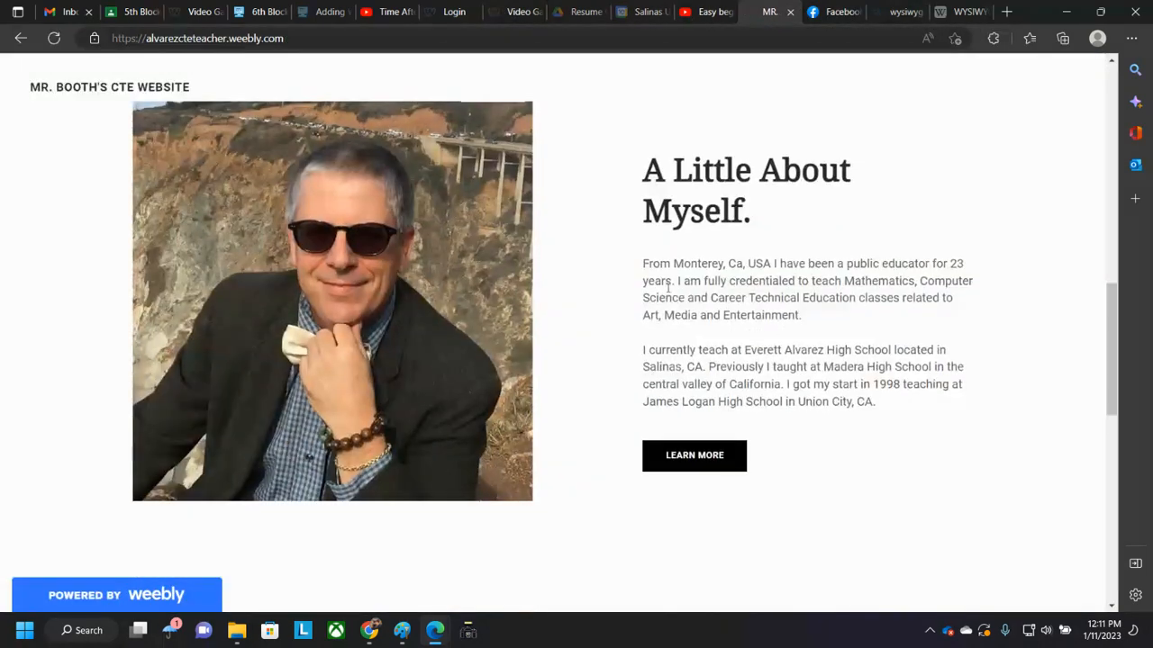
{"action": "left_click_drag", "start_coordinate": [644, 263], "coordinate": [897, 417]}
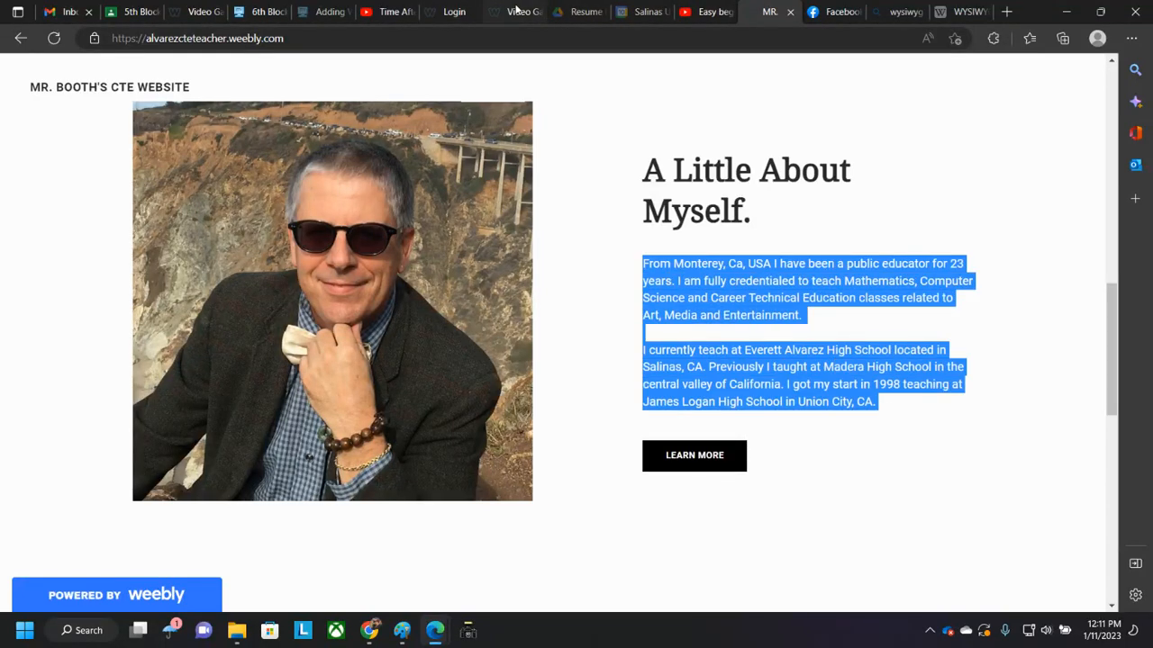
- Return to the Weebly editor and paste the copied introduction into the text element under the title
{"action": "left_click", "coordinate": [1074, 9]}
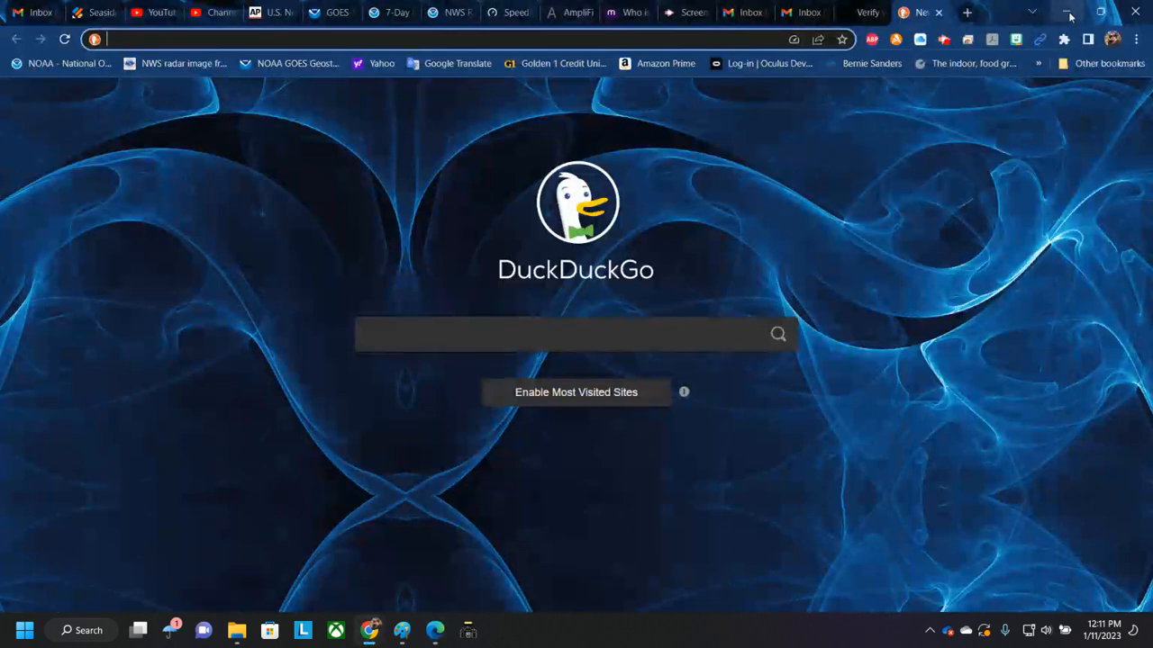
{"action": "left_click", "coordinate": [1068, 9]}
{"action": "left_click", "coordinate": [377, 244]}
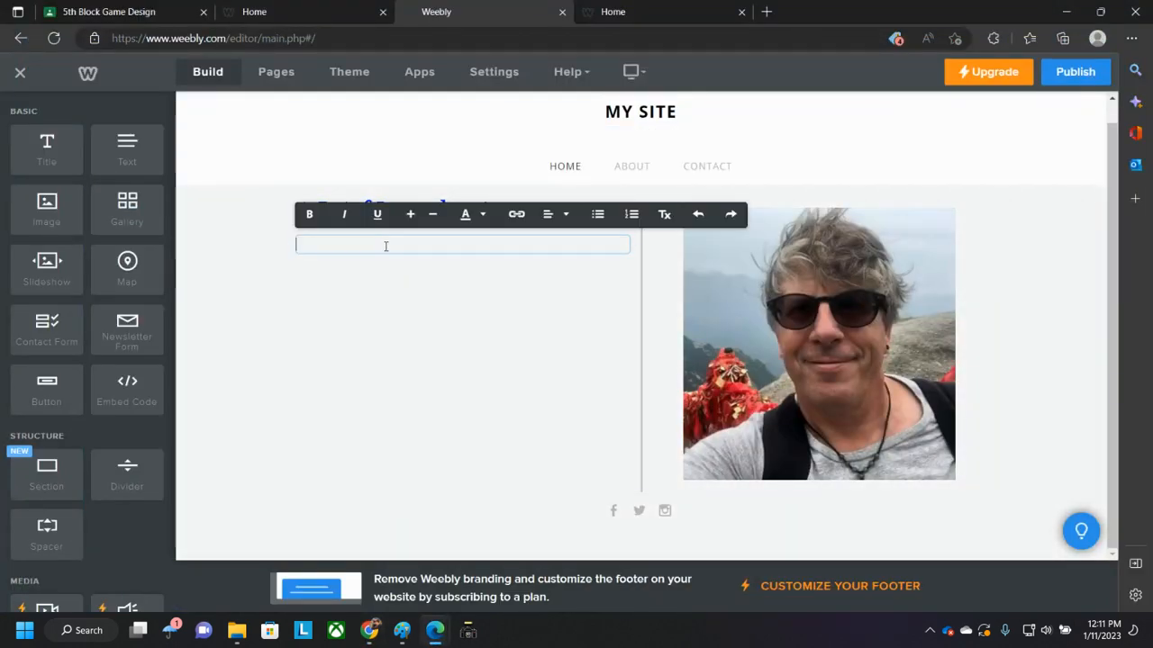
{"action": "type", "text": "From Monterey, Ca. USA I have been a public educator for 23 years. I am fully credentialed to teach Mathematics, Computer Science and Career Technical Education classes related to Art, Media and Entertainment.  I currently teach at Everett Alvarez High School located in Salinas, CA. Previously I taught at Madera High School in the central valley of California. I got my start in 1998 teaching at James Logan High School in Union City, CA."}
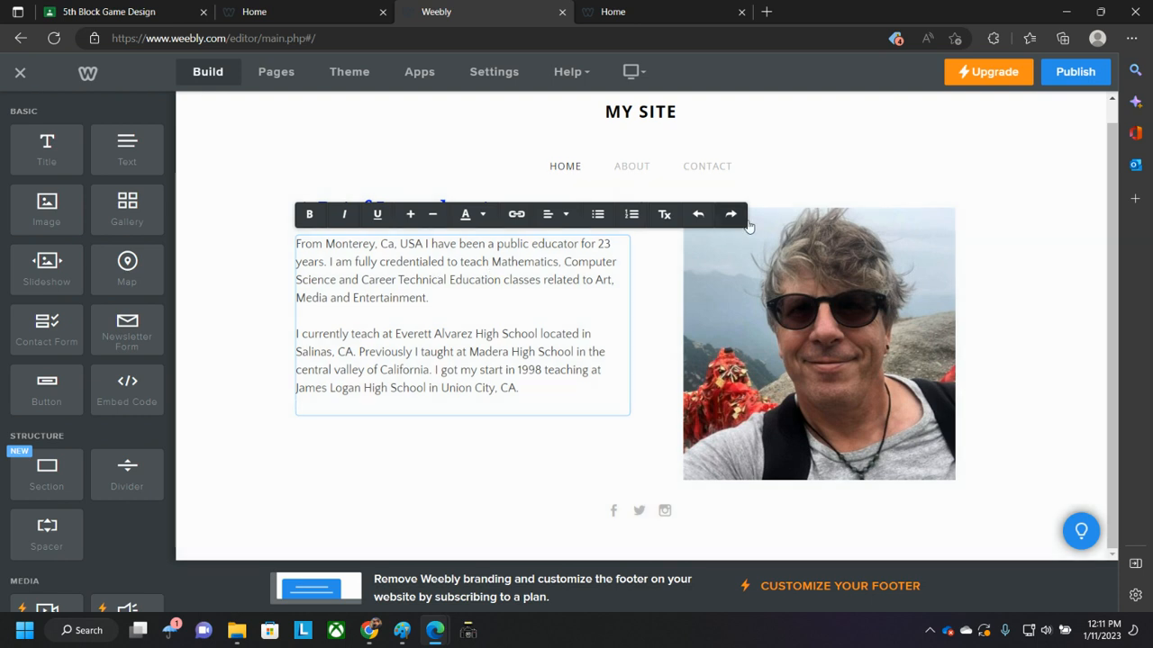
- Publish the website and close the publishing dialog
{"action": "left_click", "coordinate": [639, 12]}
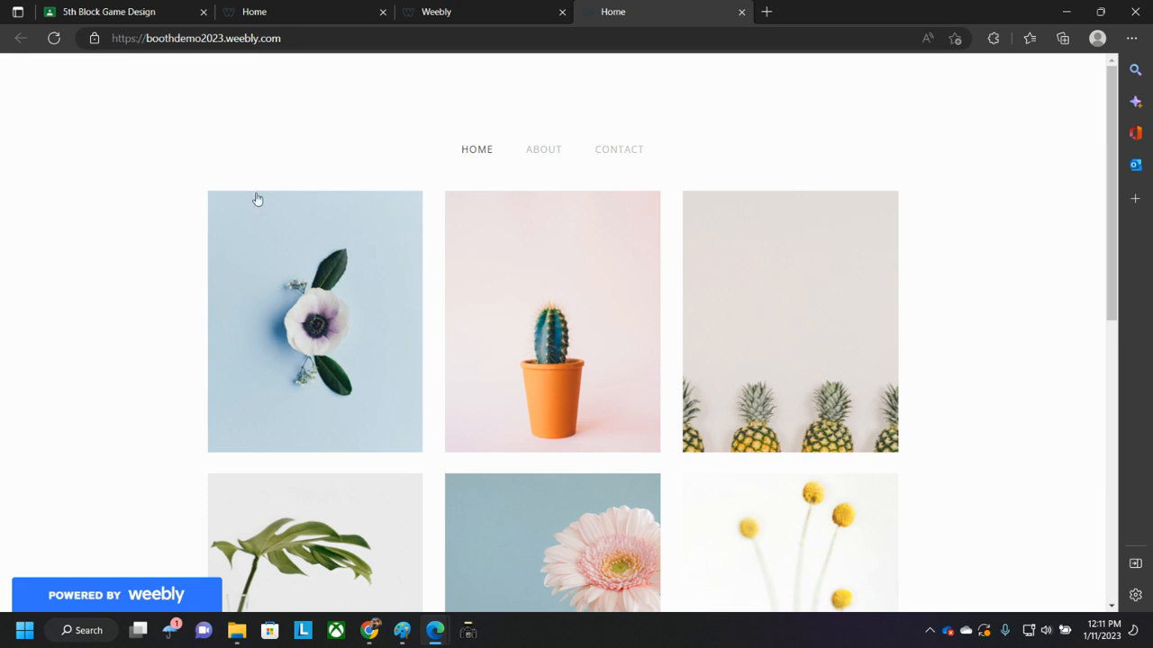
{"action": "left_click", "coordinate": [456, 11]}
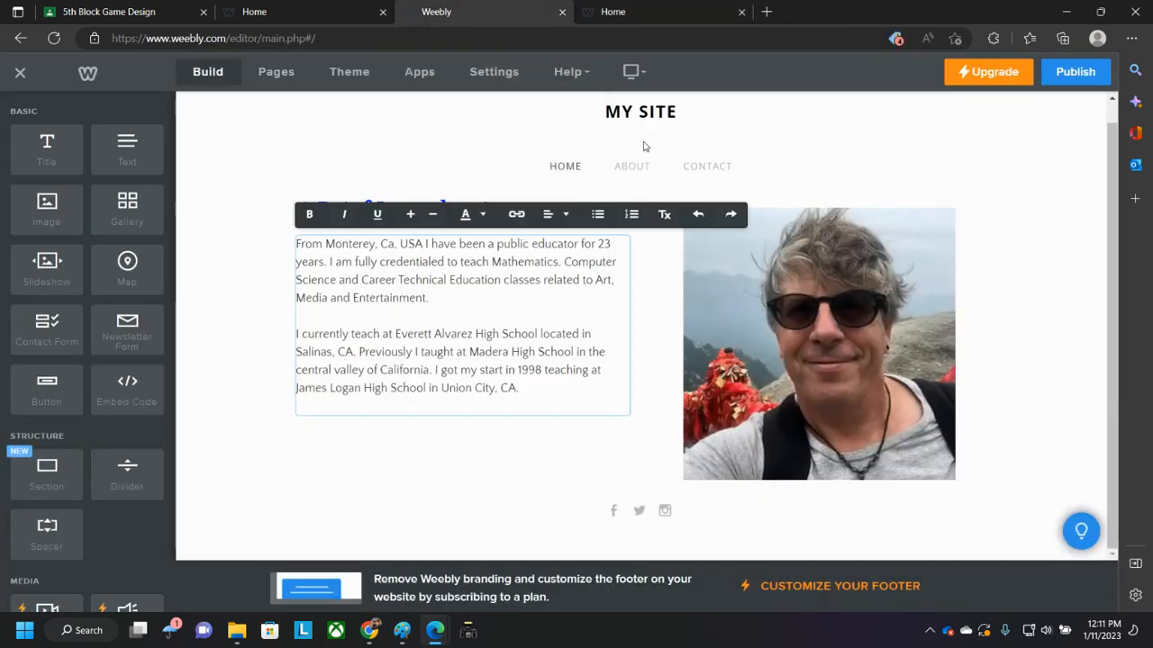
{"action": "left_click", "coordinate": [670, 15]}
{"action": "left_click", "coordinate": [58, 38]}
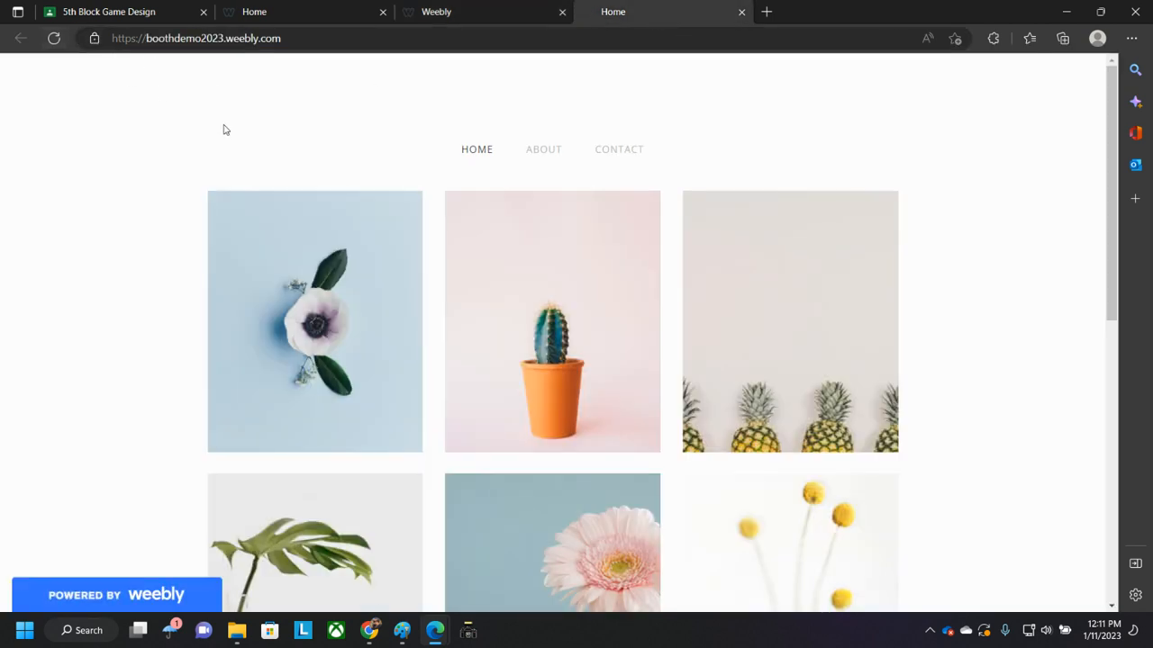
{"action": "left_click", "coordinate": [460, 11]}
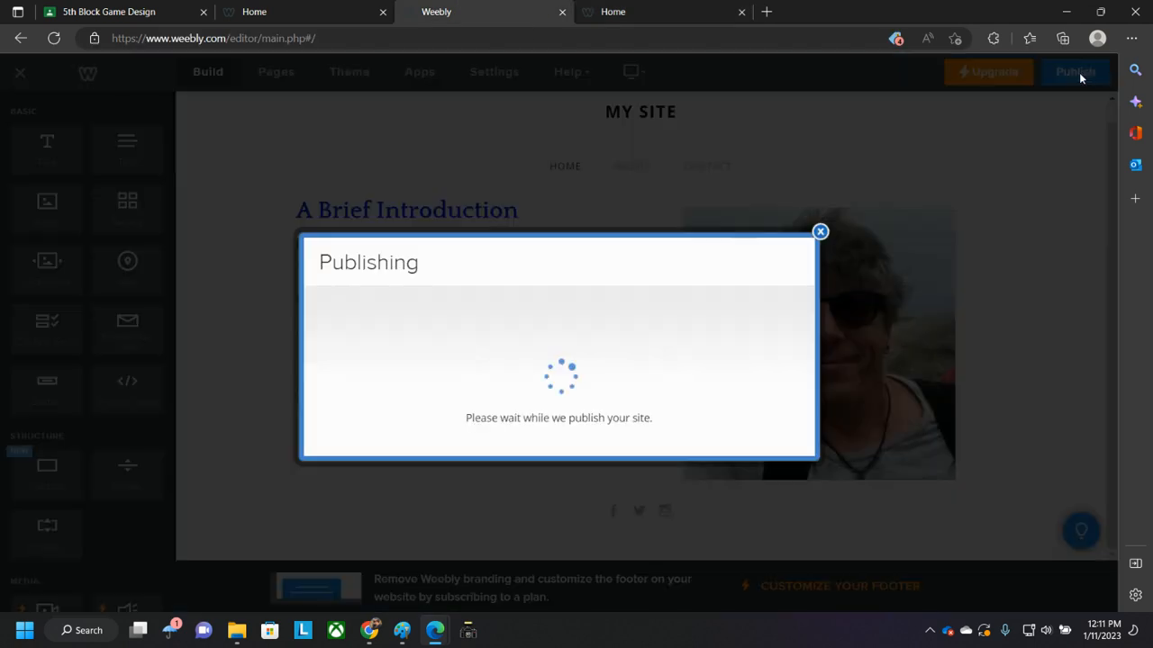
{"action": "left_click", "coordinate": [1079, 73]}
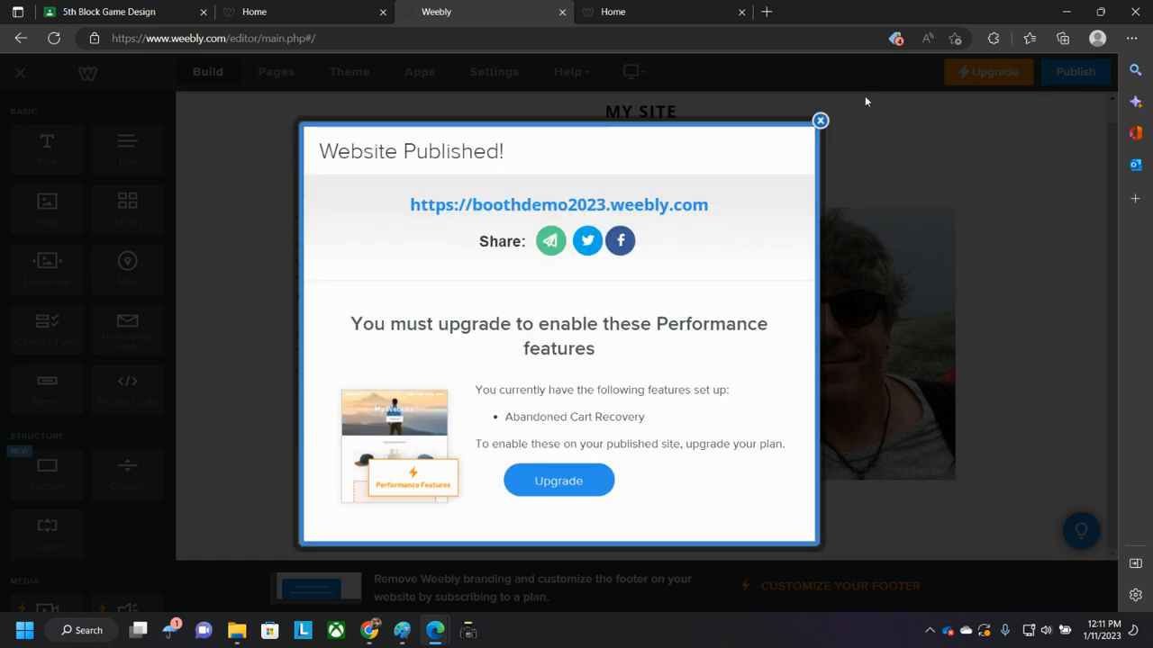
{"action": "left_click", "coordinate": [819, 121]}
- Review the reloaded published Home page and a student's example site, then close the student's site tab
{"action": "left_click", "coordinate": [634, 15]}
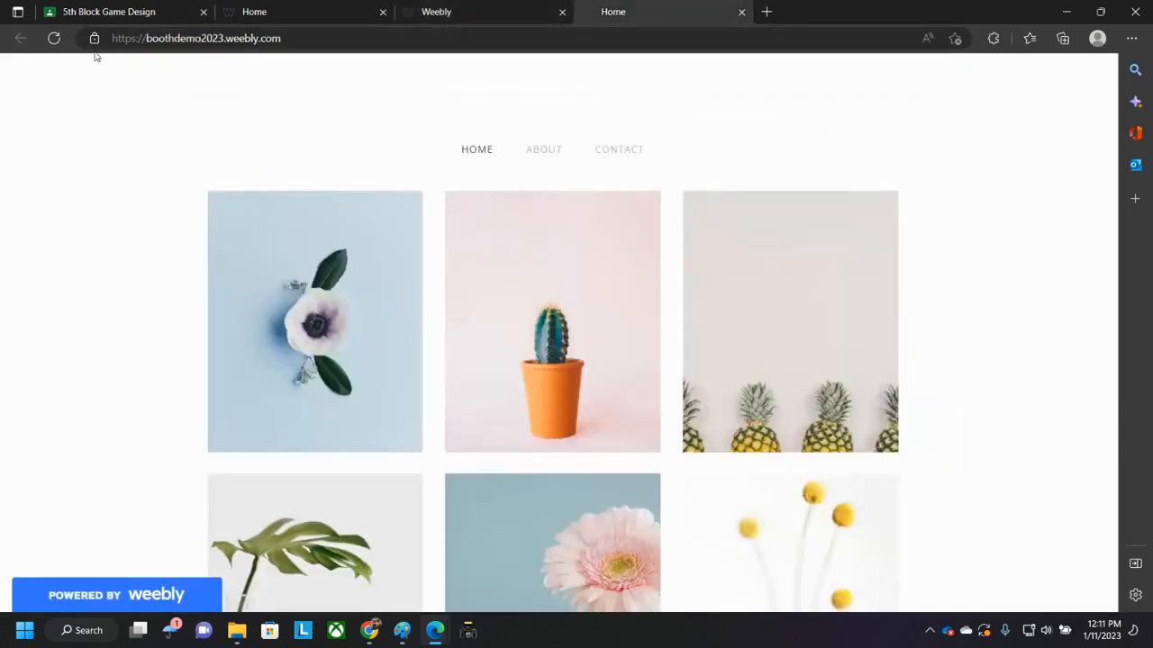
{"action": "left_click", "coordinate": [53, 38]}
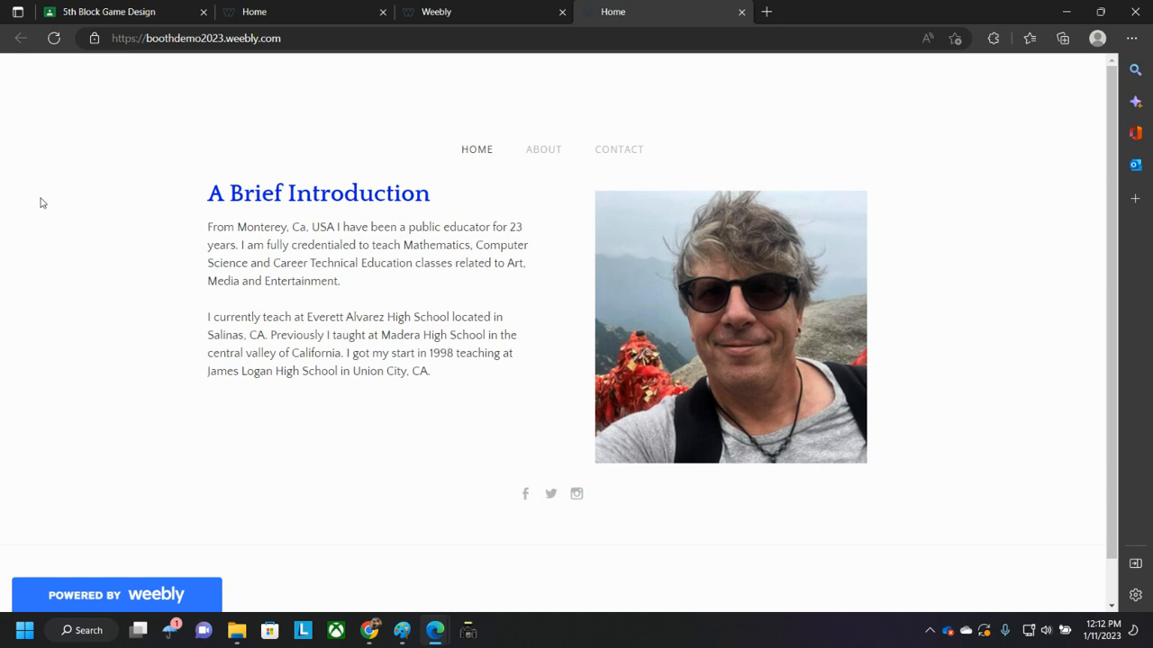
{"action": "left_click", "coordinate": [232, 12]}
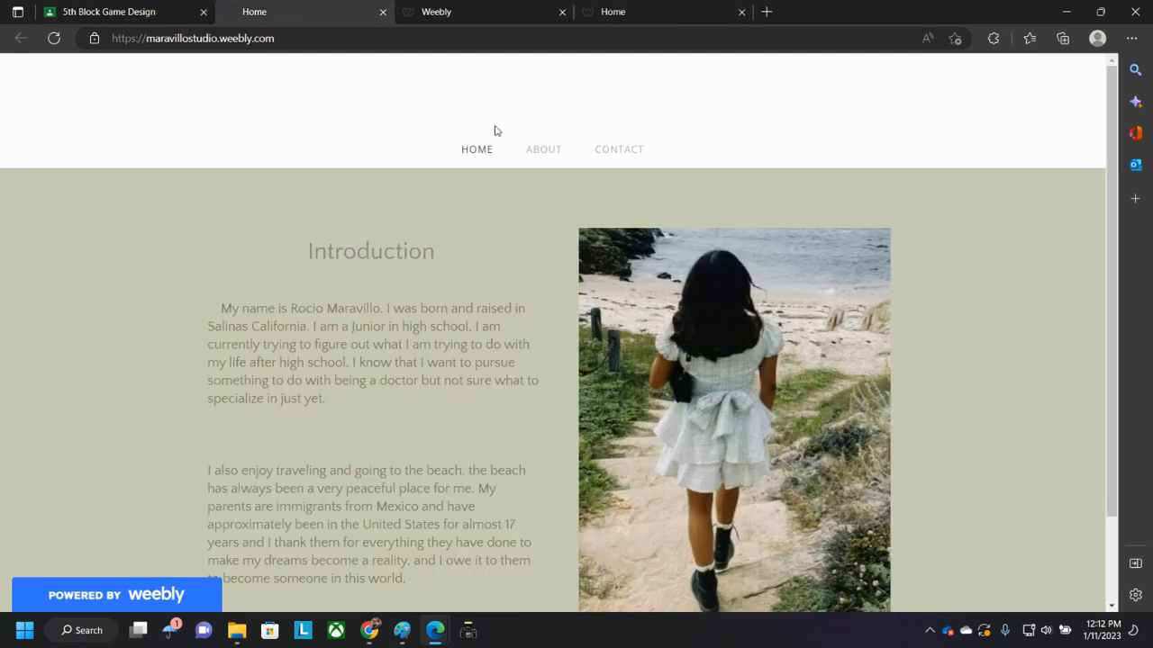
{"action": "left_click", "coordinate": [516, 17]}
{"action": "left_click", "coordinate": [370, 12]}
{"action": "left_click", "coordinate": [383, 11]}
- Replace the MY SITE header title with the teacher's name followed by DEMO WEEBLY
{"action": "left_click", "coordinate": [630, 111]}
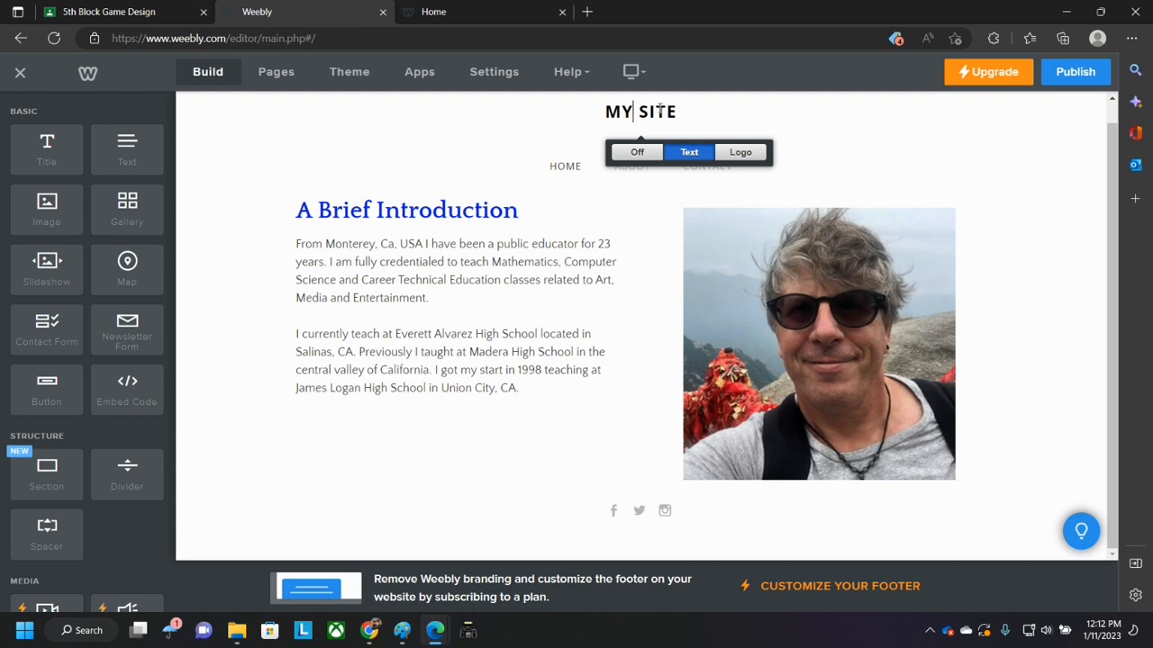
{"action": "left_click_drag", "start_coordinate": [606, 111], "coordinate": [680, 112]}
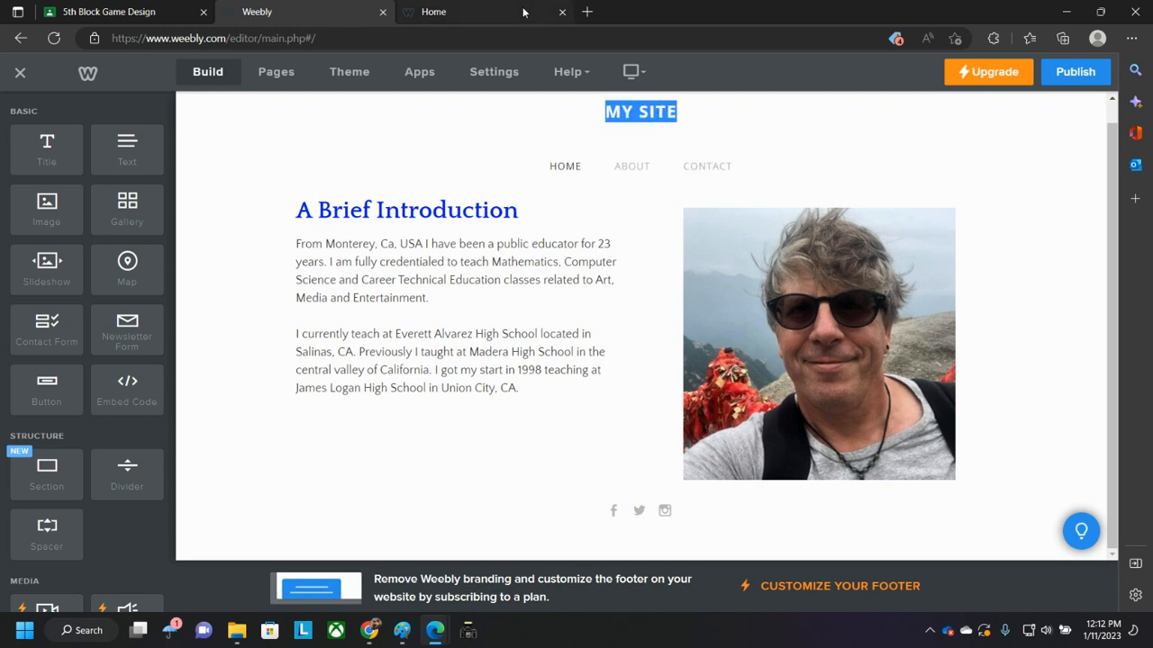
{"action": "left_click", "coordinate": [517, 13]}
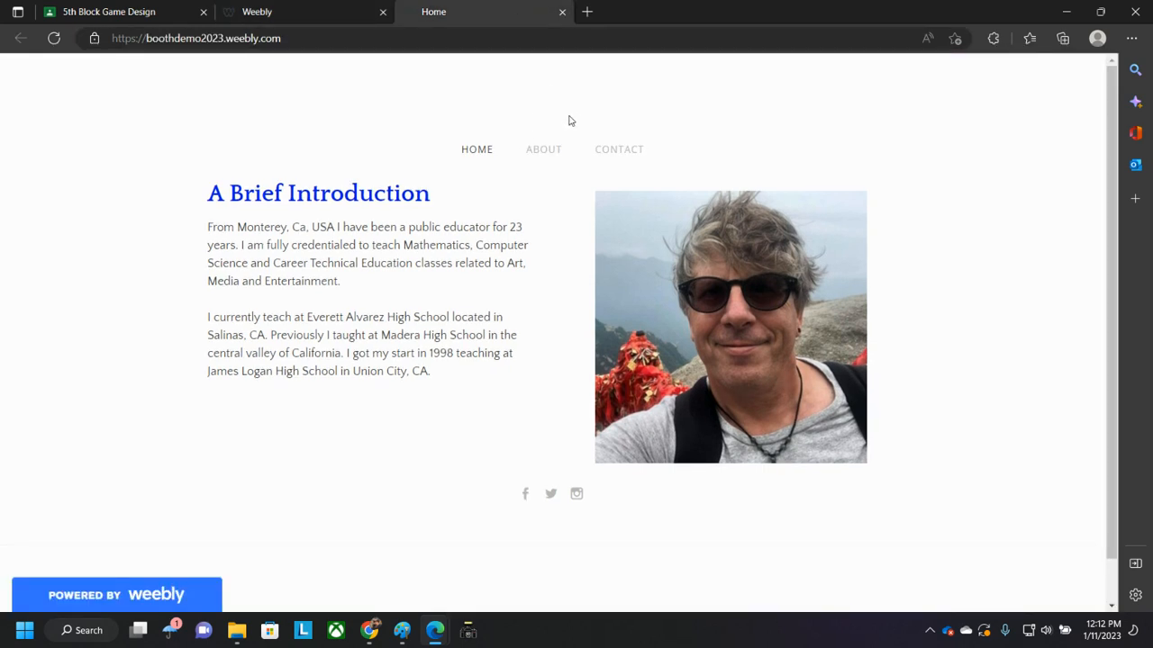
{"action": "left_click", "coordinate": [275, 11]}
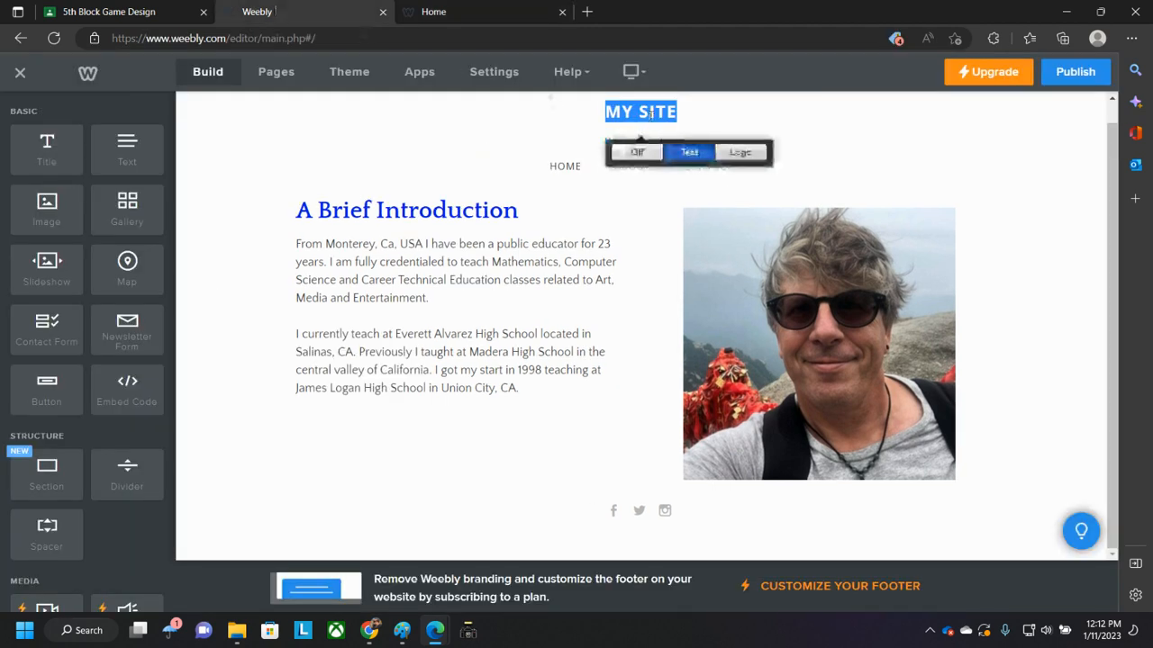
{"action": "type", "text": "MR"}
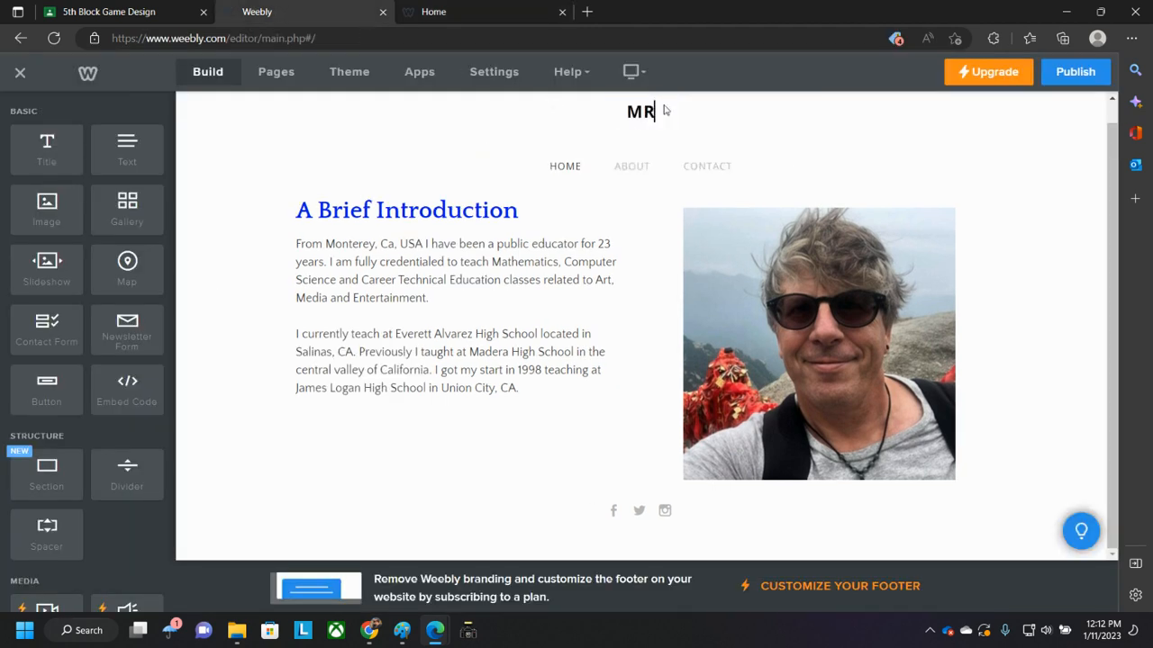
{"action": "type", "text": ". BOOTH'S"}
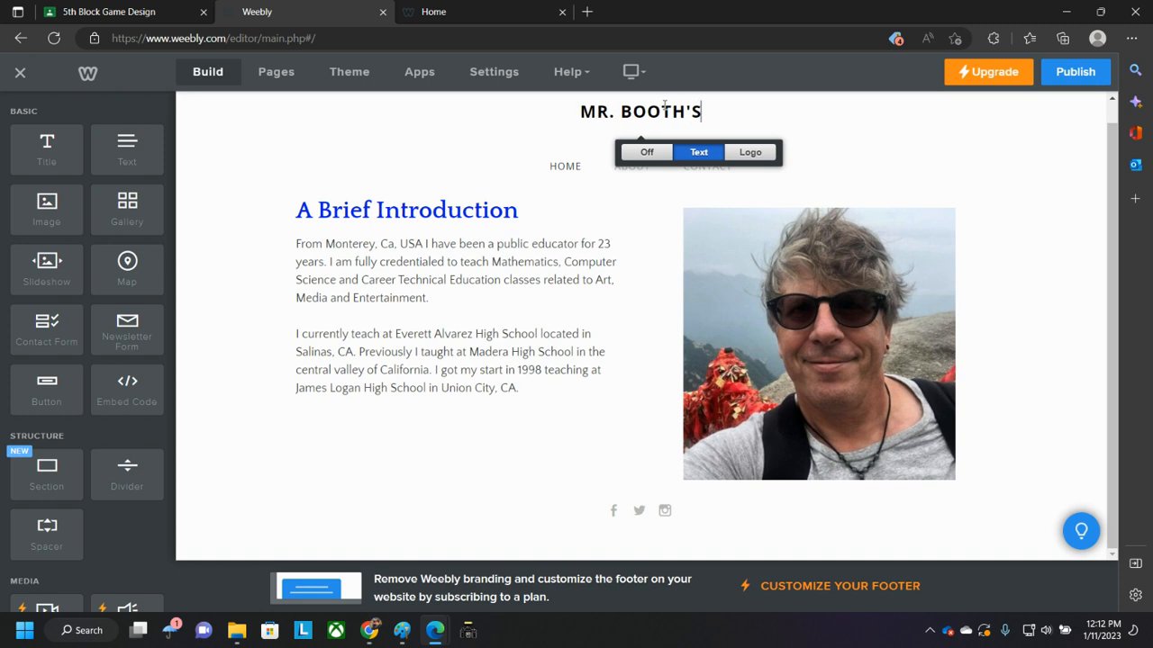
{"action": "type", "text": " DEMO "}
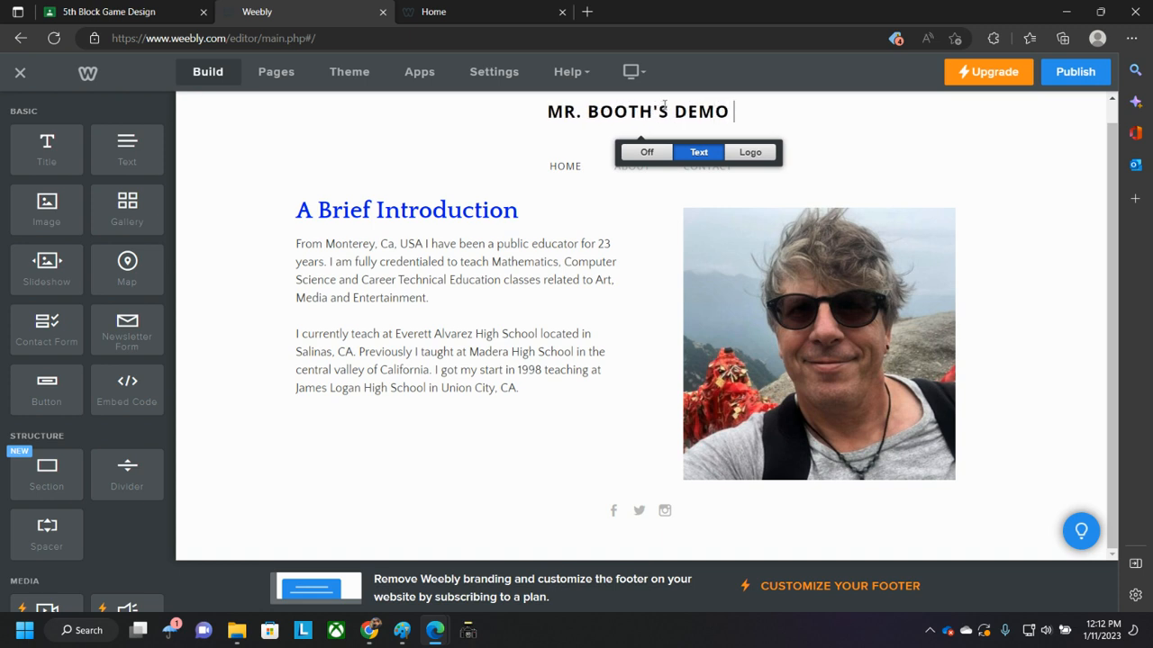
{"action": "type", "text": "WEEBLY"}
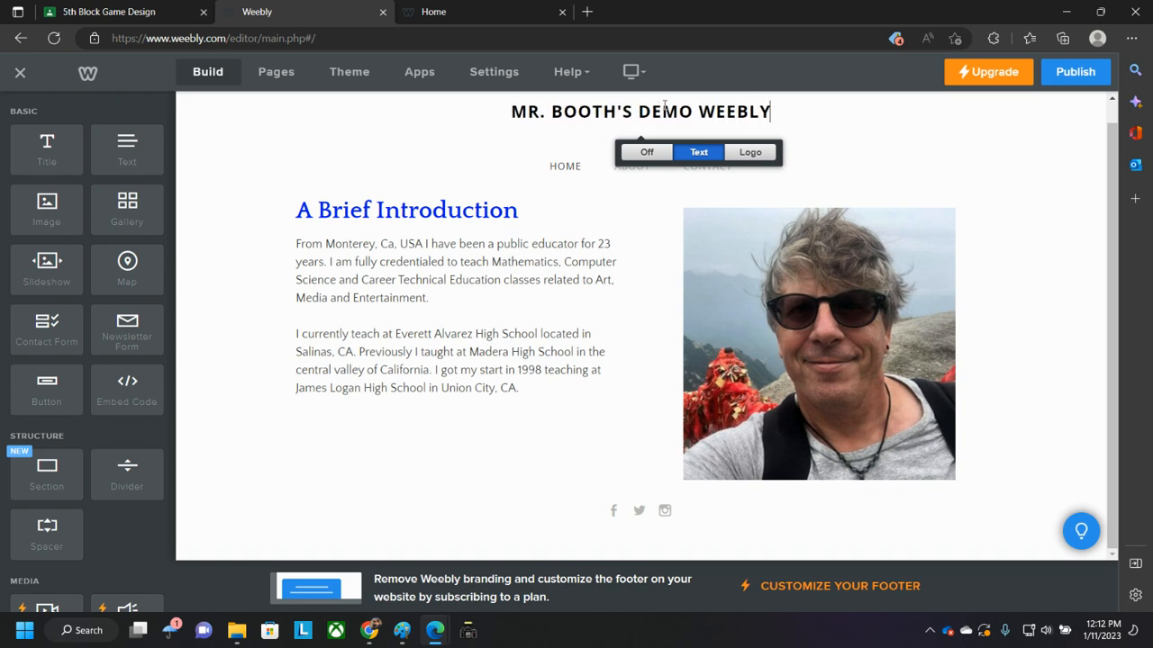
- Republish the site and reload the published page to check the new header title
{"action": "left_click", "coordinate": [439, 12]}
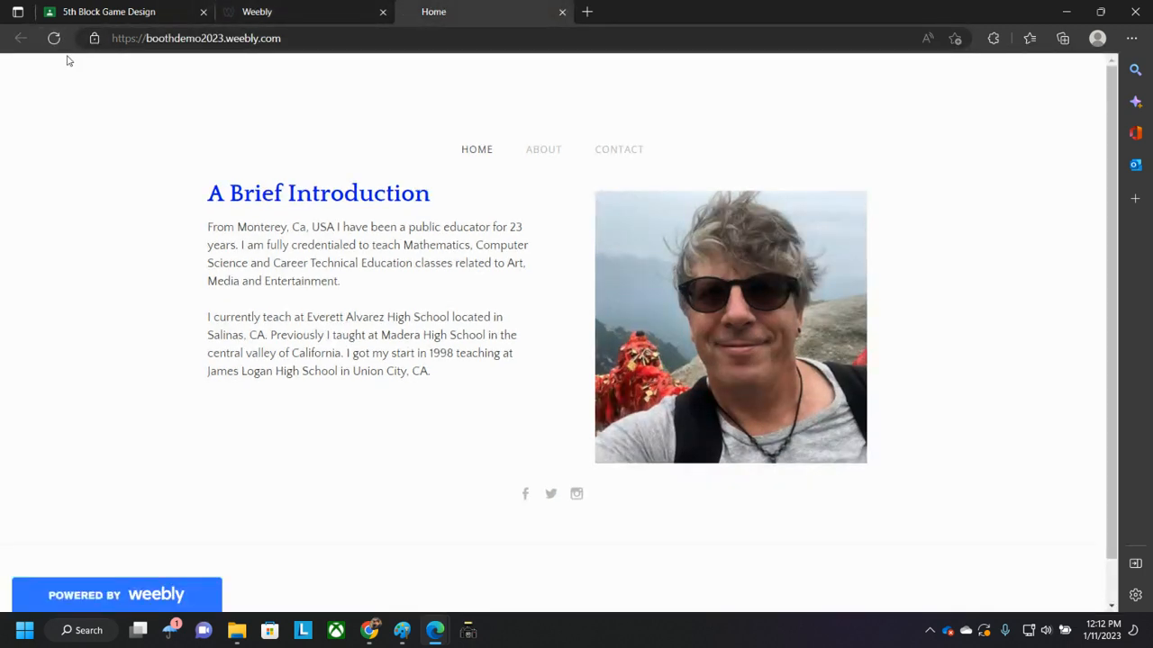
{"action": "left_click", "coordinate": [316, 13]}
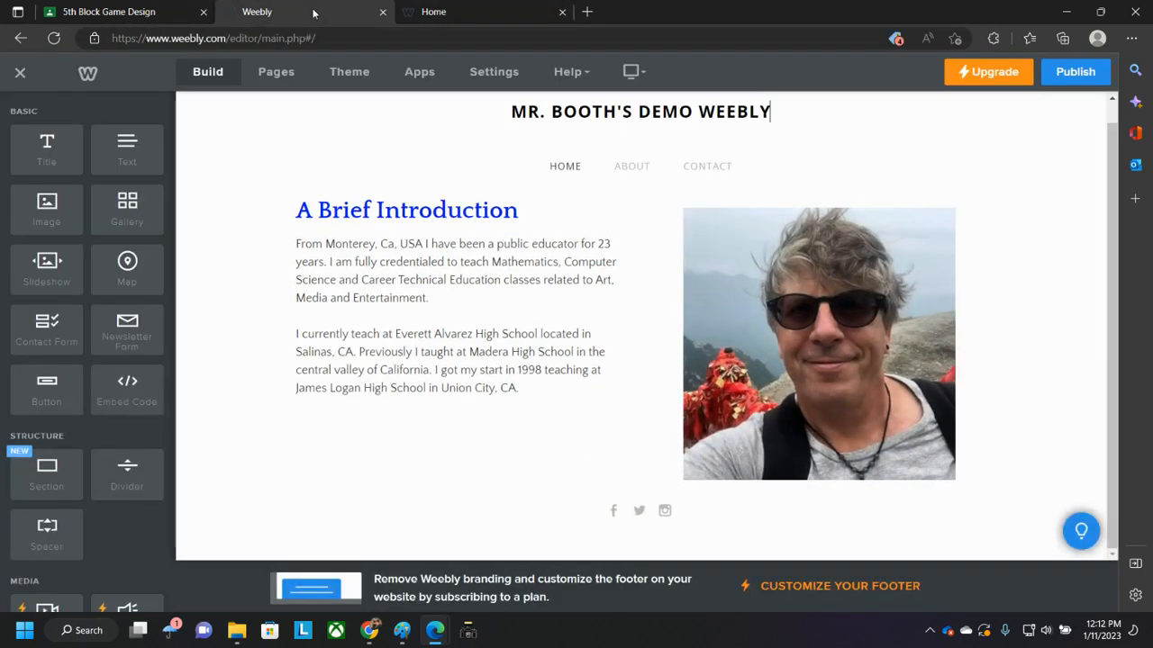
{"action": "left_click", "coordinate": [1067, 74]}
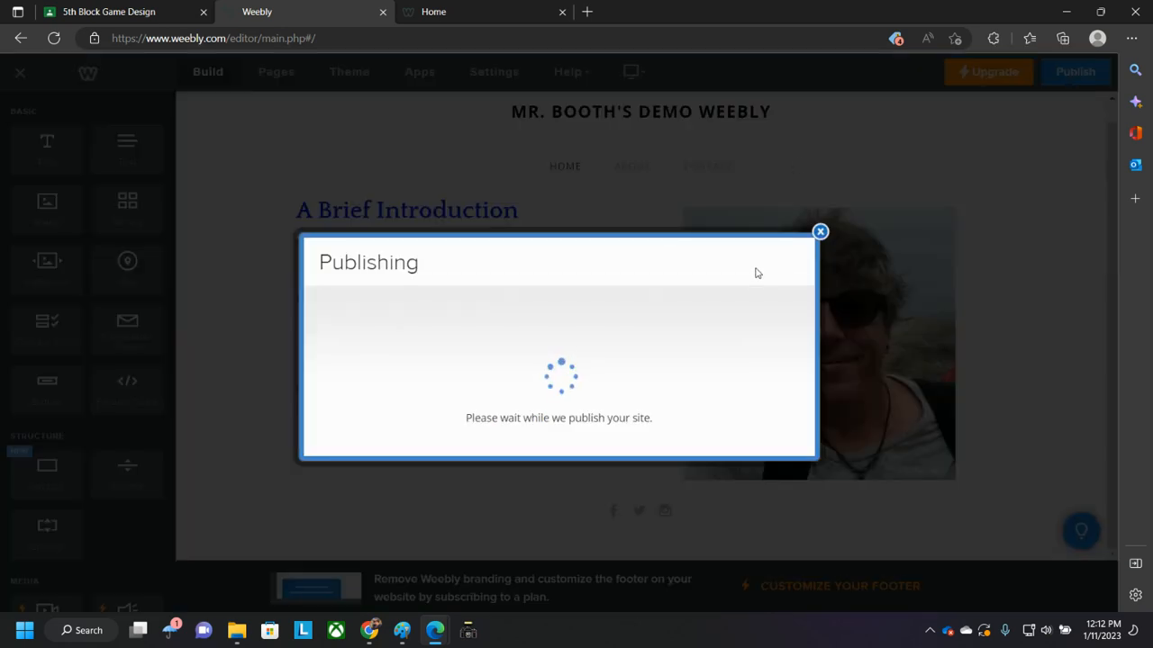
{"action": "left_click", "coordinate": [820, 120]}
{"action": "left_click", "coordinate": [441, 12]}
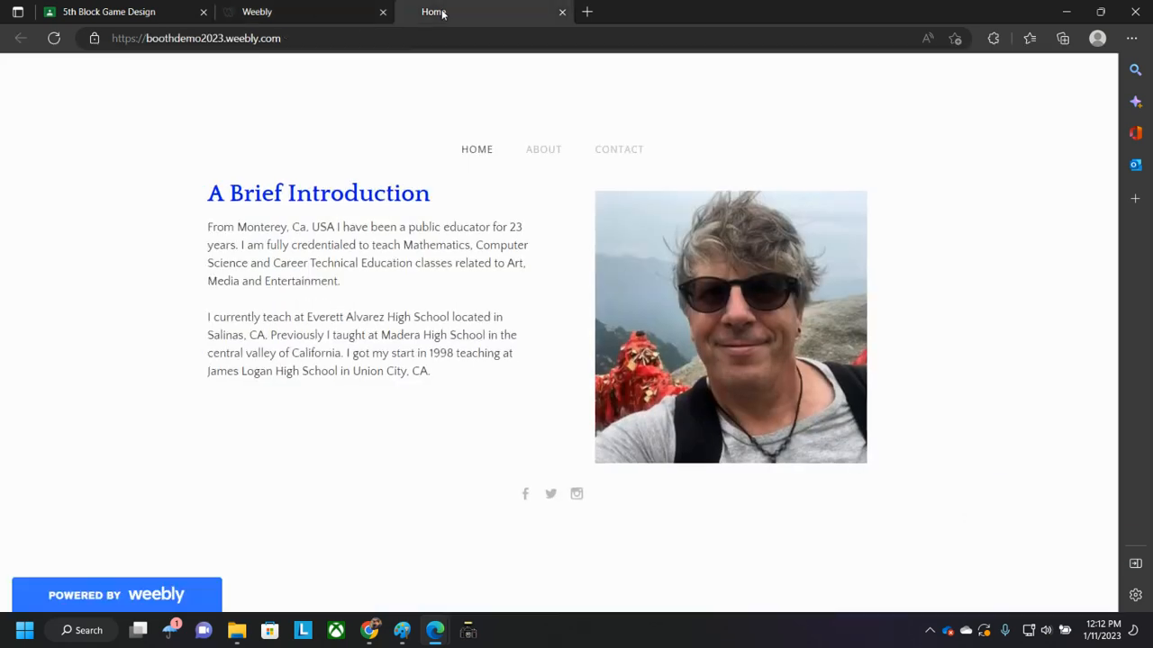
{"action": "left_click", "coordinate": [54, 37]}
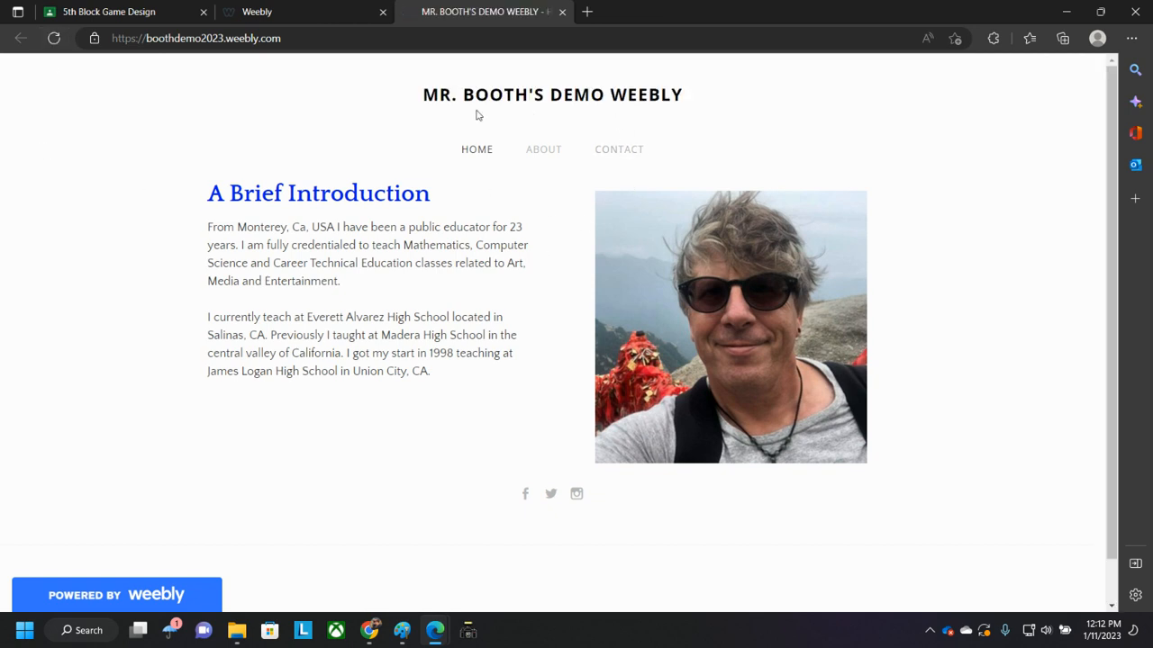
- Return to the site editor, open the Contact page and delete its large placeholder image
{"action": "left_click", "coordinate": [291, 12]}
{"action": "left_click", "coordinate": [541, 112]}
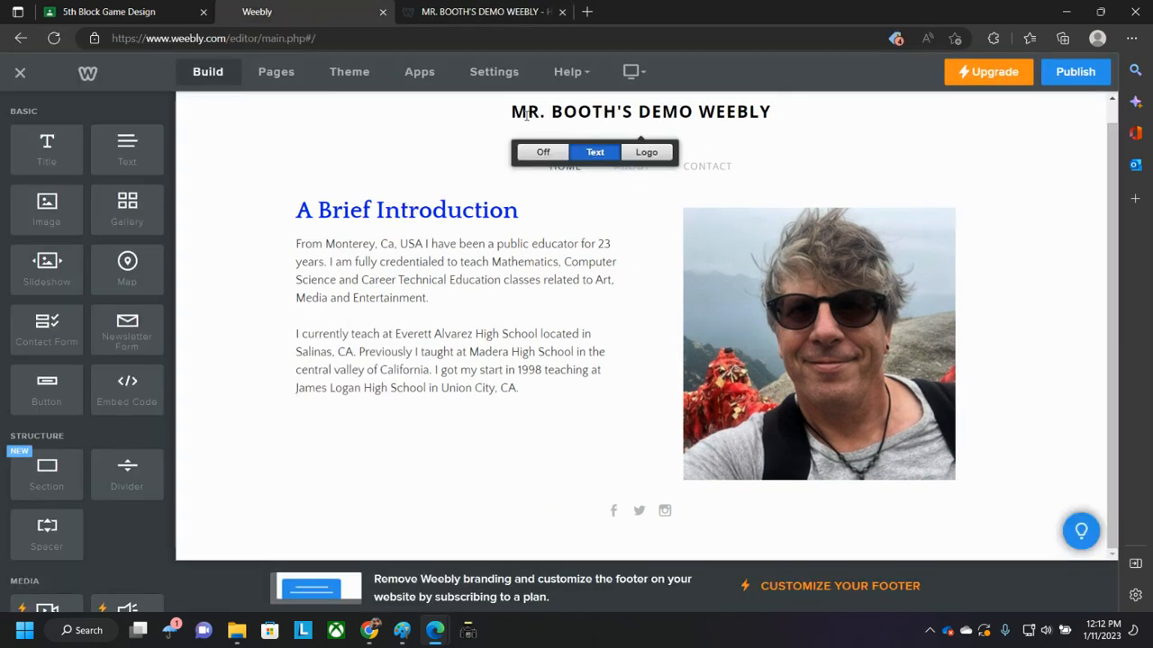
{"action": "left_click_drag", "start_coordinate": [512, 111], "coordinate": [798, 111]}
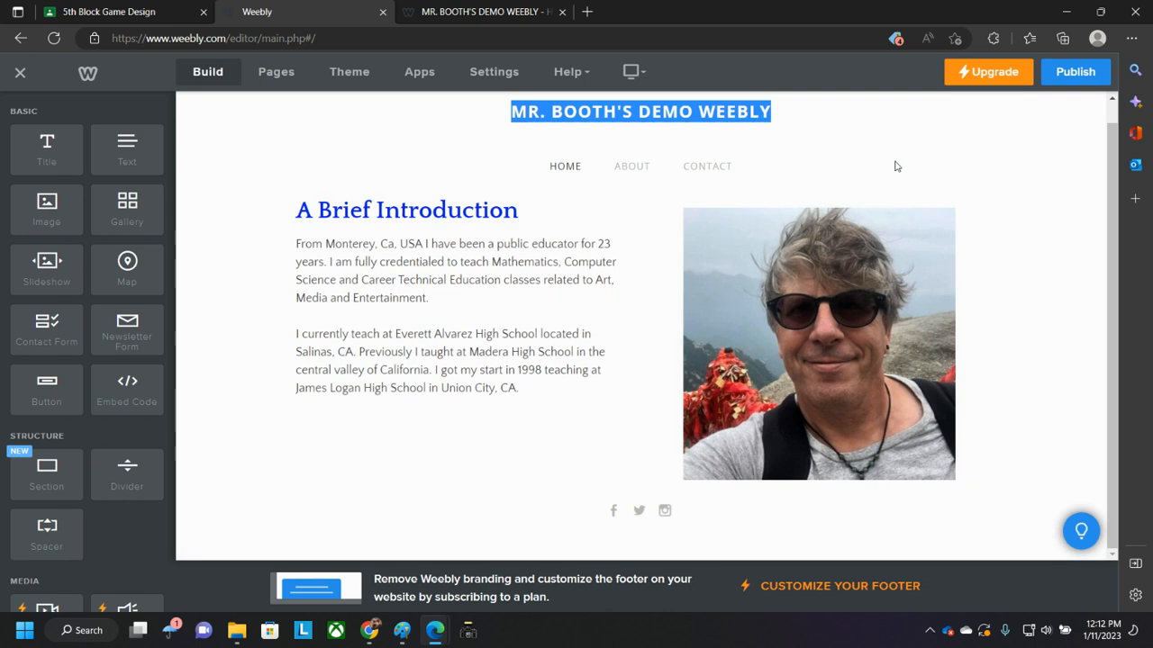
{"action": "left_click", "coordinate": [713, 169]}
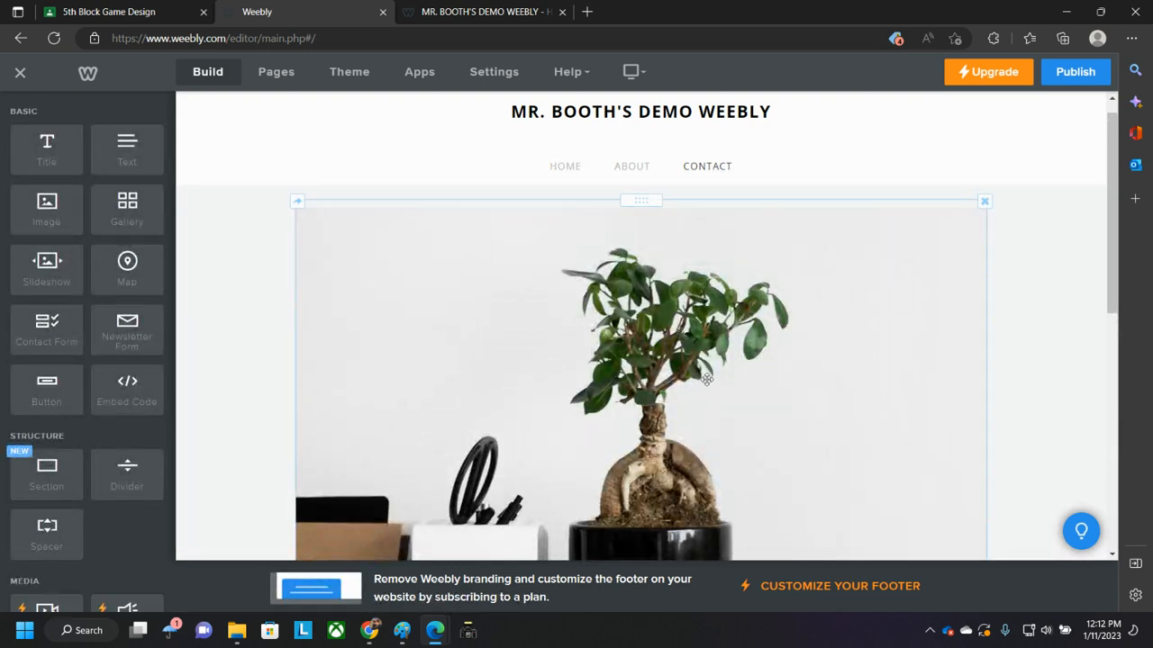
{"action": "scroll", "coordinate": [807, 390], "scroll_direction": "down", "scroll_amount": 3}
{"action": "scroll", "coordinate": [815, 369], "scroll_direction": "up", "scroll_amount": 3}
{"action": "scroll", "coordinate": [819, 356], "scroll_direction": "down", "scroll_amount": 2}
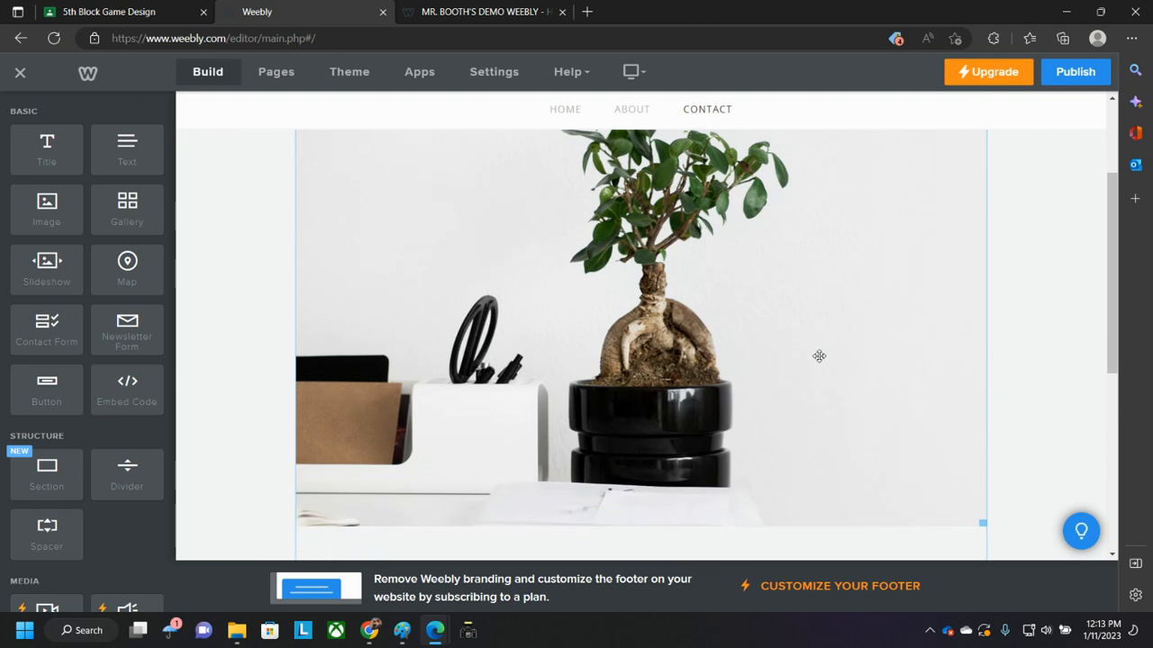
{"action": "scroll", "coordinate": [821, 346], "scroll_direction": "up", "scroll_amount": 2}
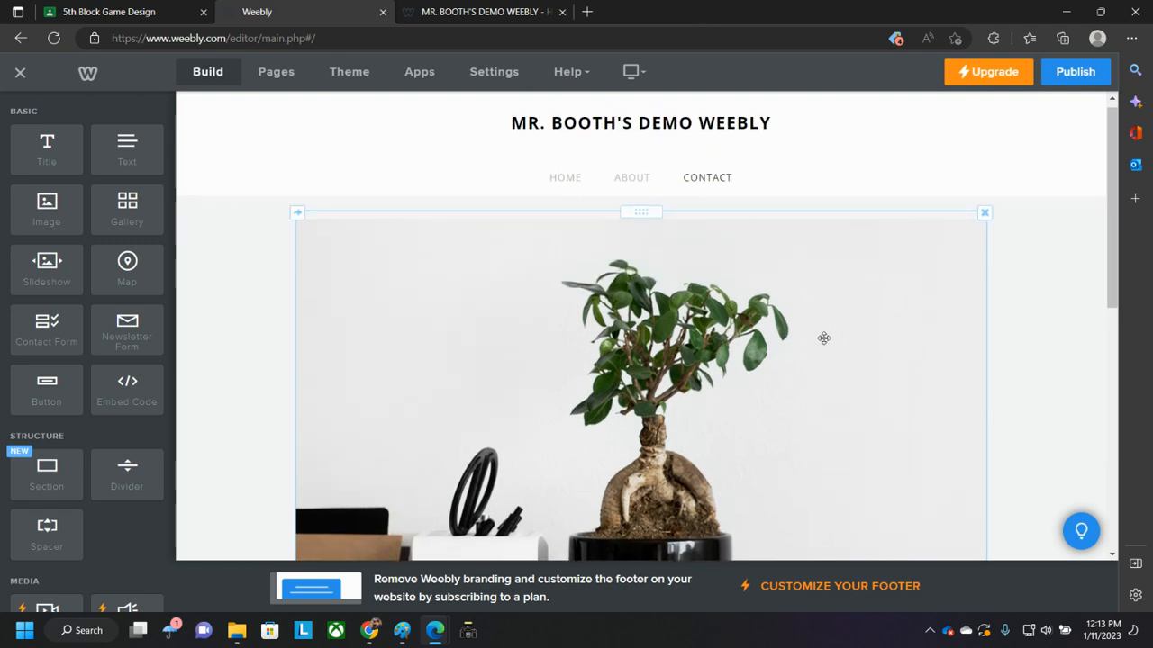
{"action": "left_click", "coordinate": [985, 223]}
{"action": "left_click", "coordinate": [954, 182]}
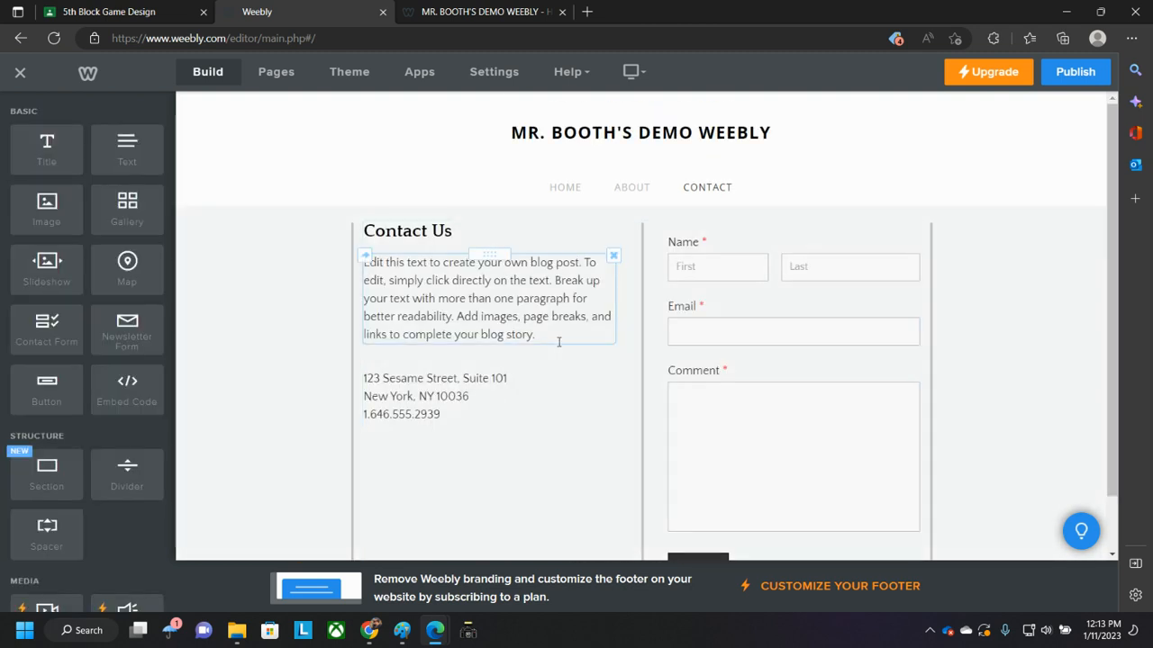
- Replace the Contact page's placeholder paragraph with "Please contact me at" followed by the teacher's e-mail address
{"action": "left_click", "coordinate": [520, 335]}
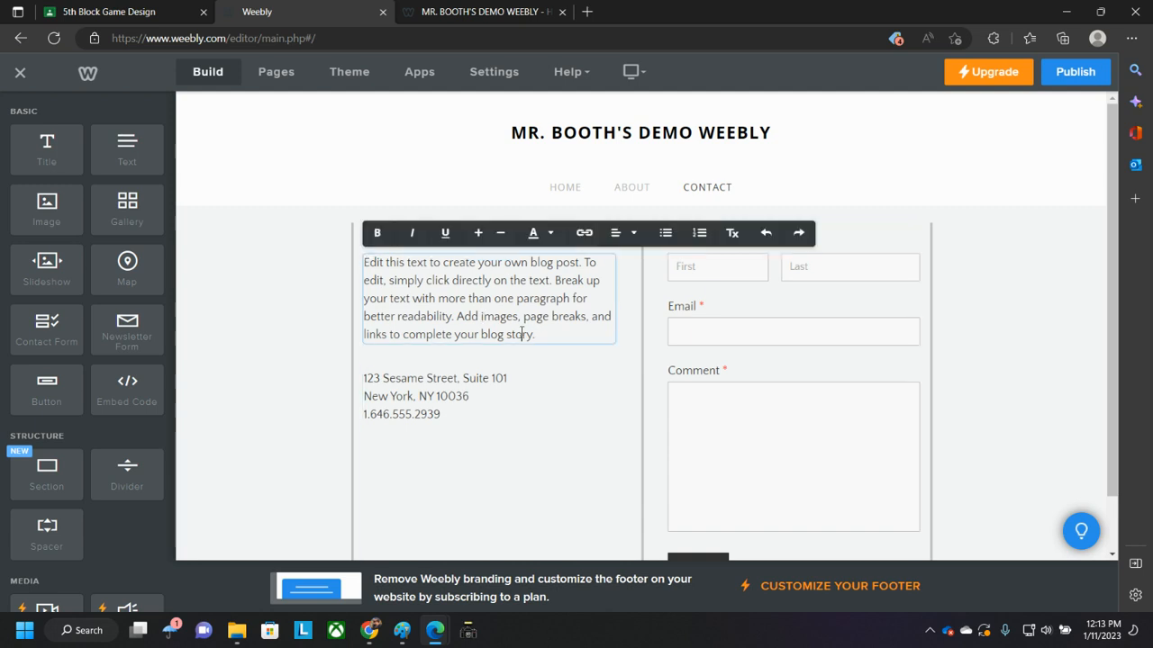
{"action": "left_click_drag", "start_coordinate": [546, 334], "coordinate": [358, 270]}
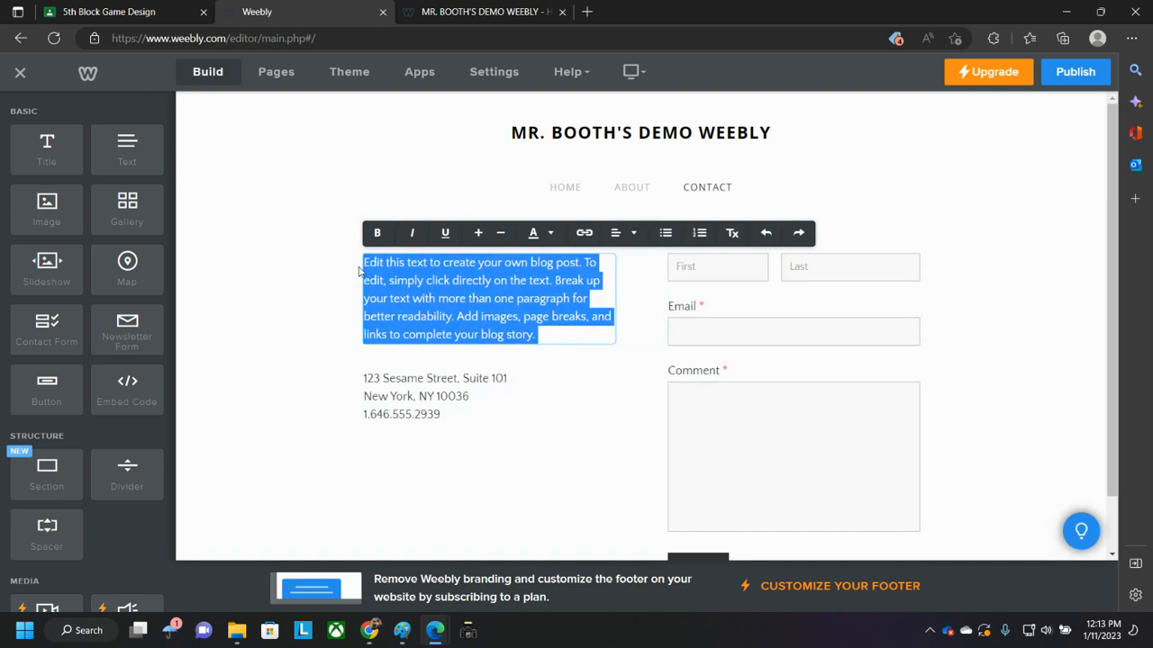
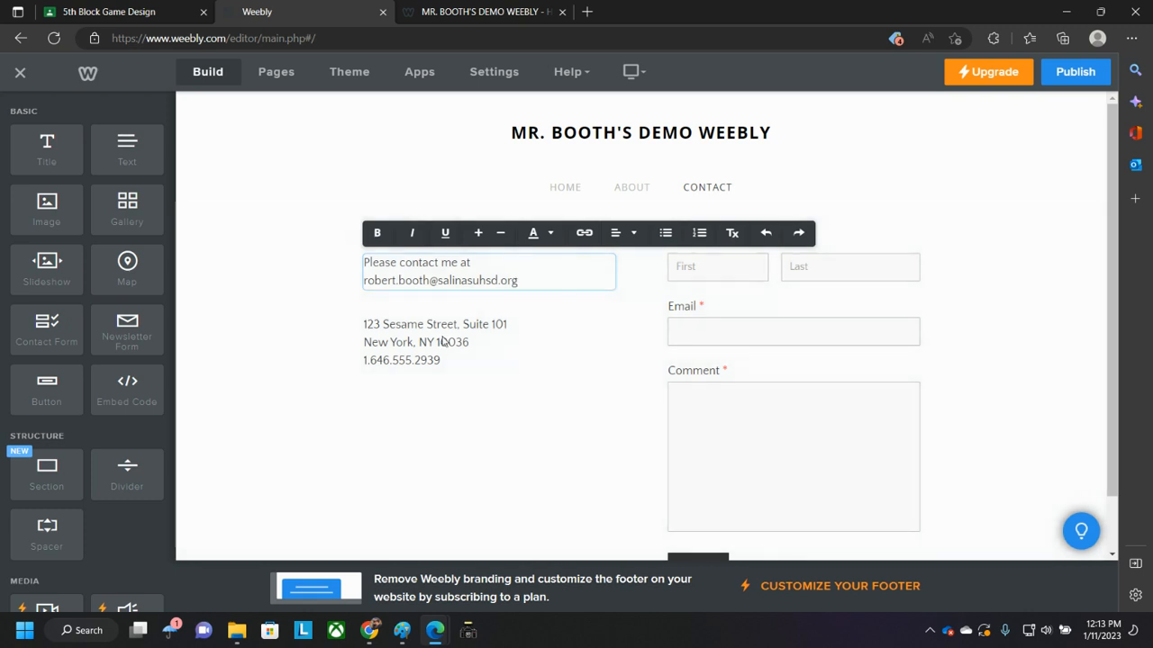
- Replace the sample address block with the school's street address, city and ZIP code, and phone number
{"action": "left_click", "coordinate": [451, 344]}
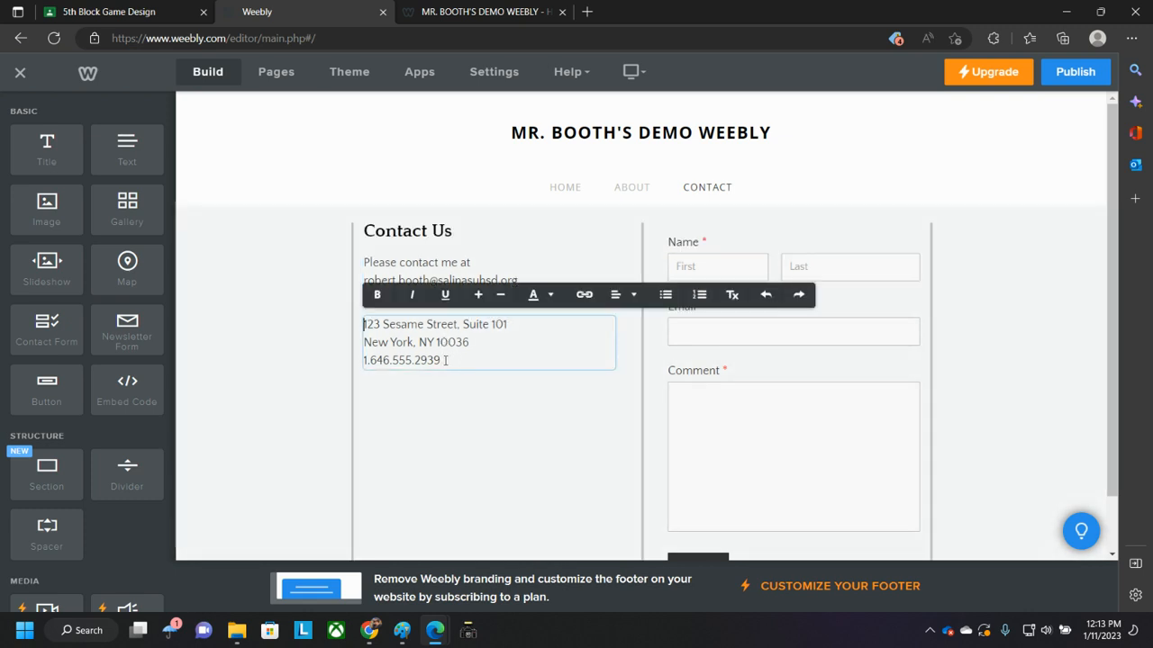
{"action": "left_click_drag", "start_coordinate": [444, 361], "coordinate": [341, 322]}
{"action": "key", "text": "BackSpace"}
{"action": "type", "text": "1900"}
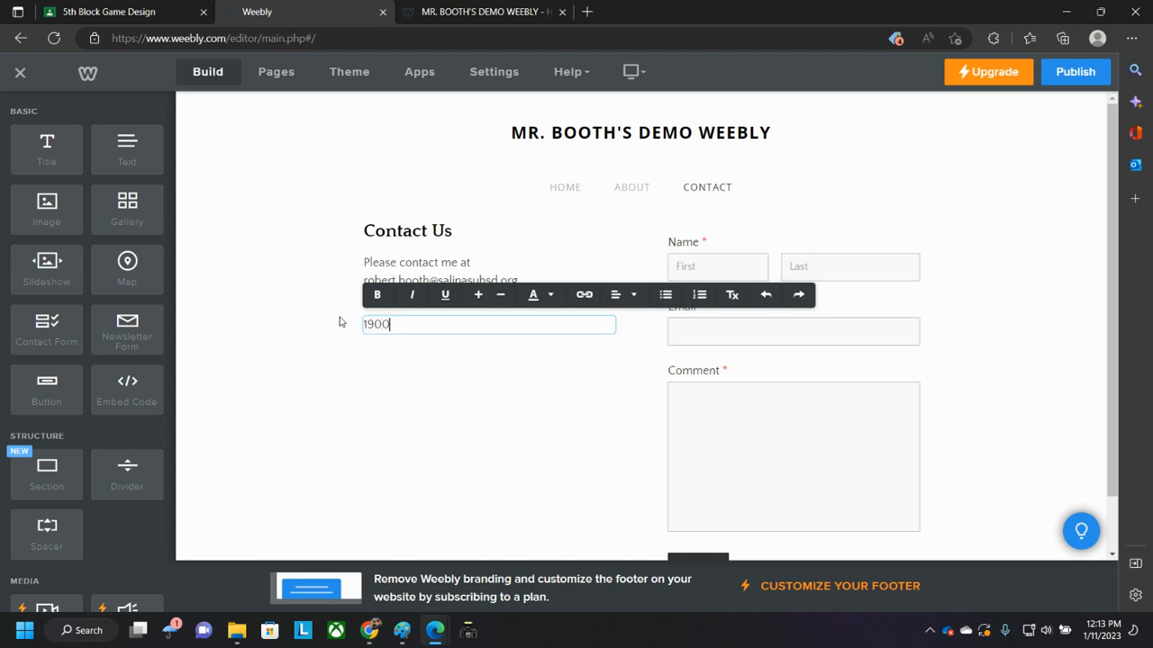
{"action": "type", "text": " Independence Blvd"}
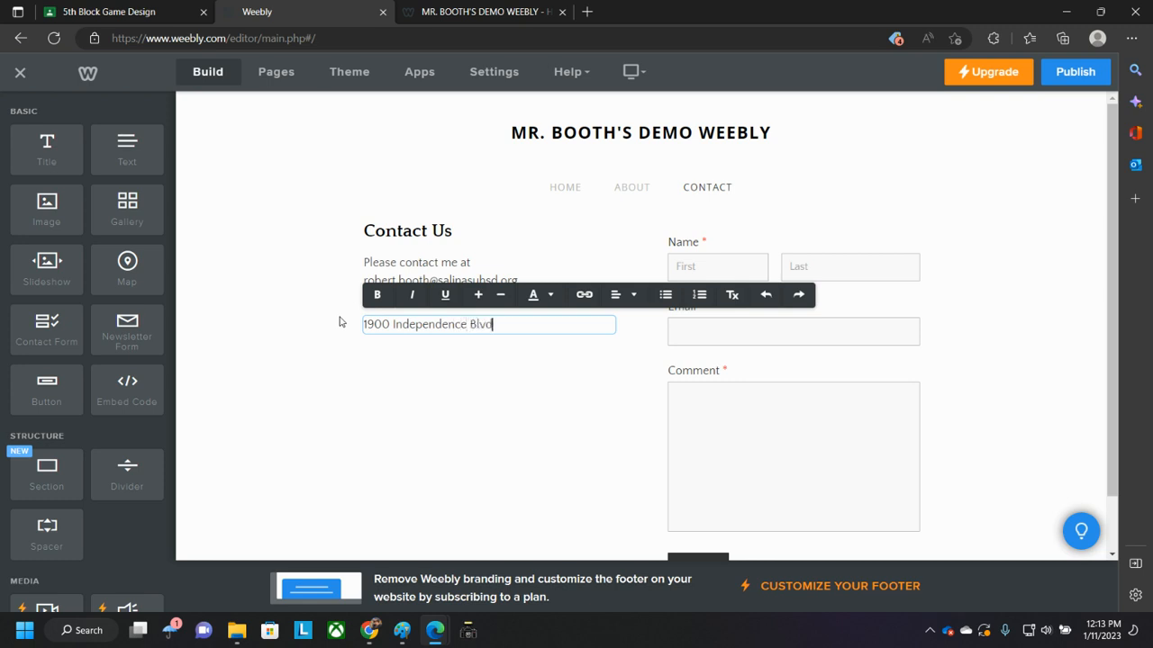
{"action": "type", "text": "."}
{"action": "key", "text": "Return"}
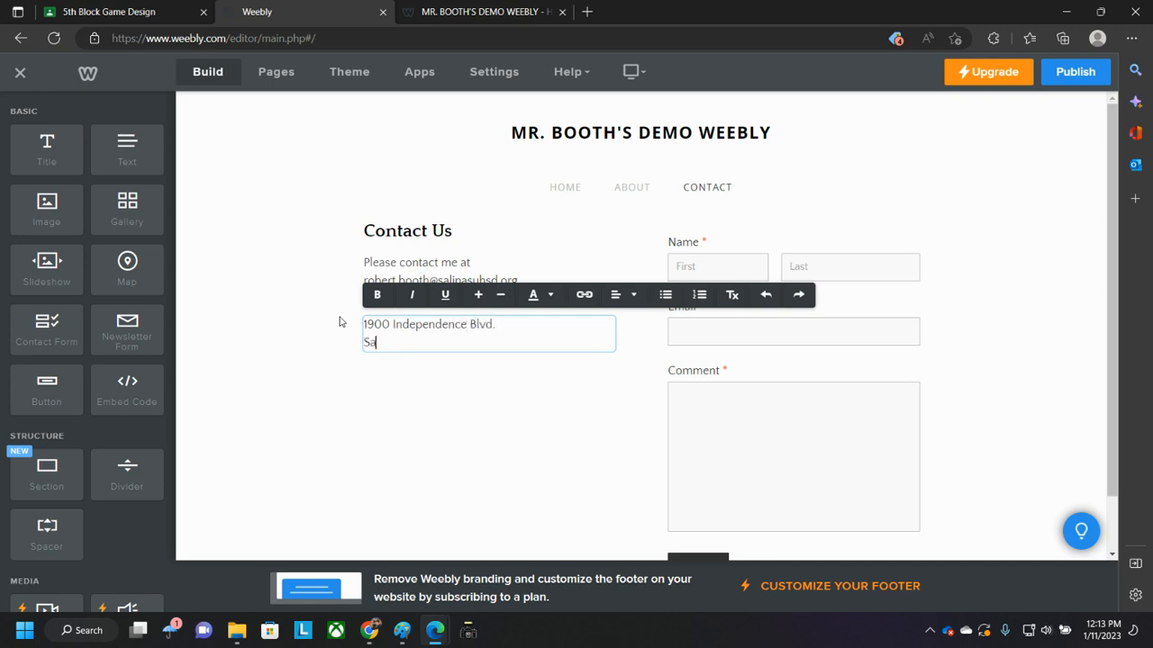
{"action": "type", "text": "Salinas, CA 93906"}
{"action": "key", "text": "Return"}
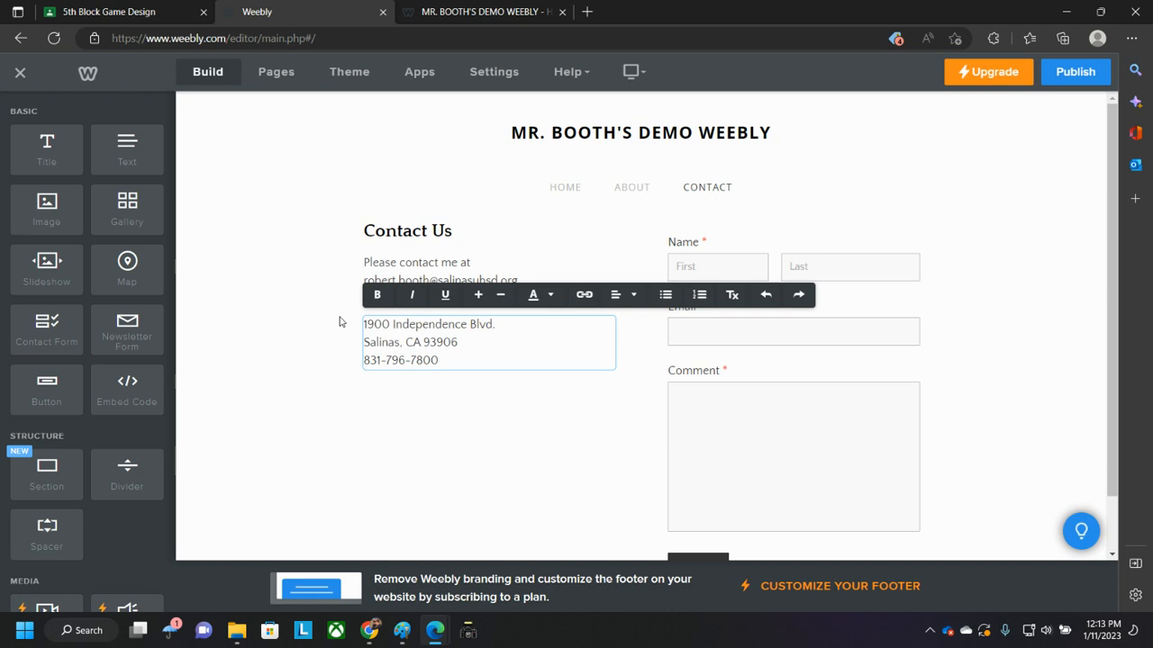
{"action": "left_click", "coordinate": [340, 322]}
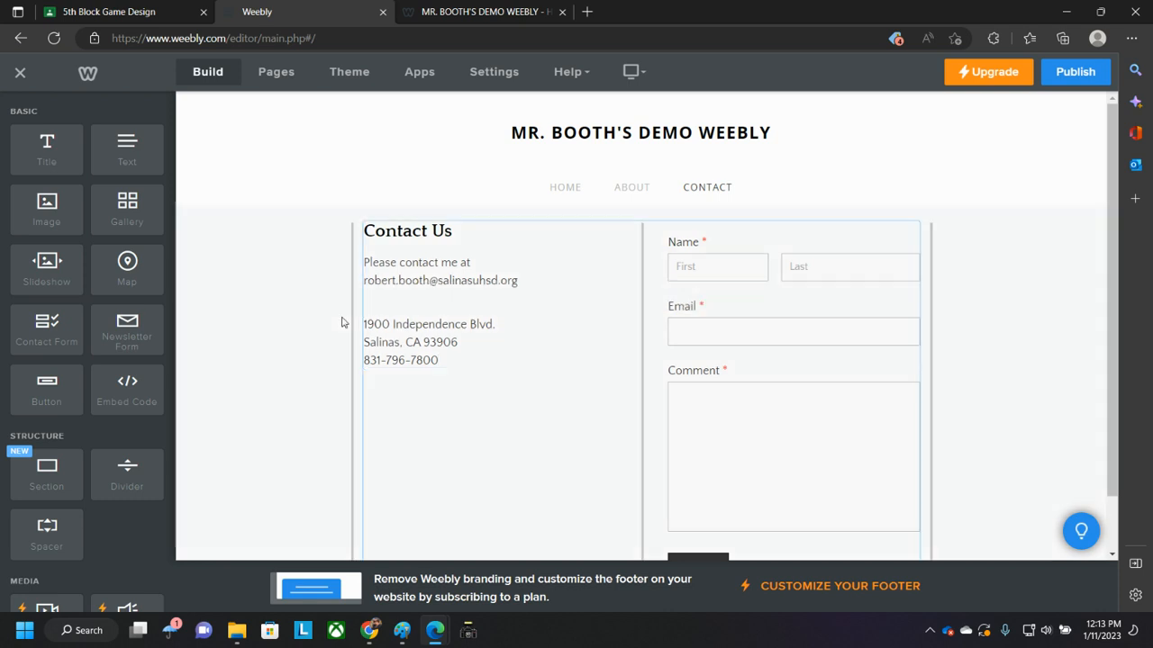
- Rename the Contact Us heading to Contact Me
{"action": "left_click", "coordinate": [470, 344]}
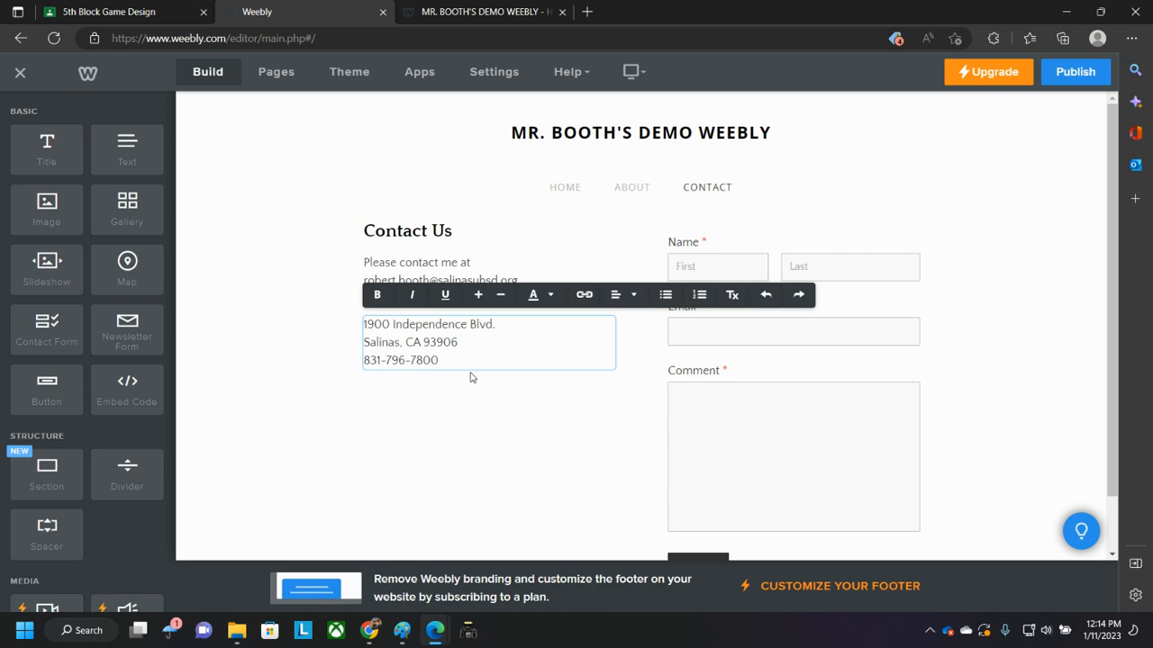
{"action": "left_click", "coordinate": [468, 267]}
{"action": "left_click", "coordinate": [459, 233]}
{"action": "left_click_drag", "start_coordinate": [431, 233], "coordinate": [455, 233]}
{"action": "type", "text": "Me"}
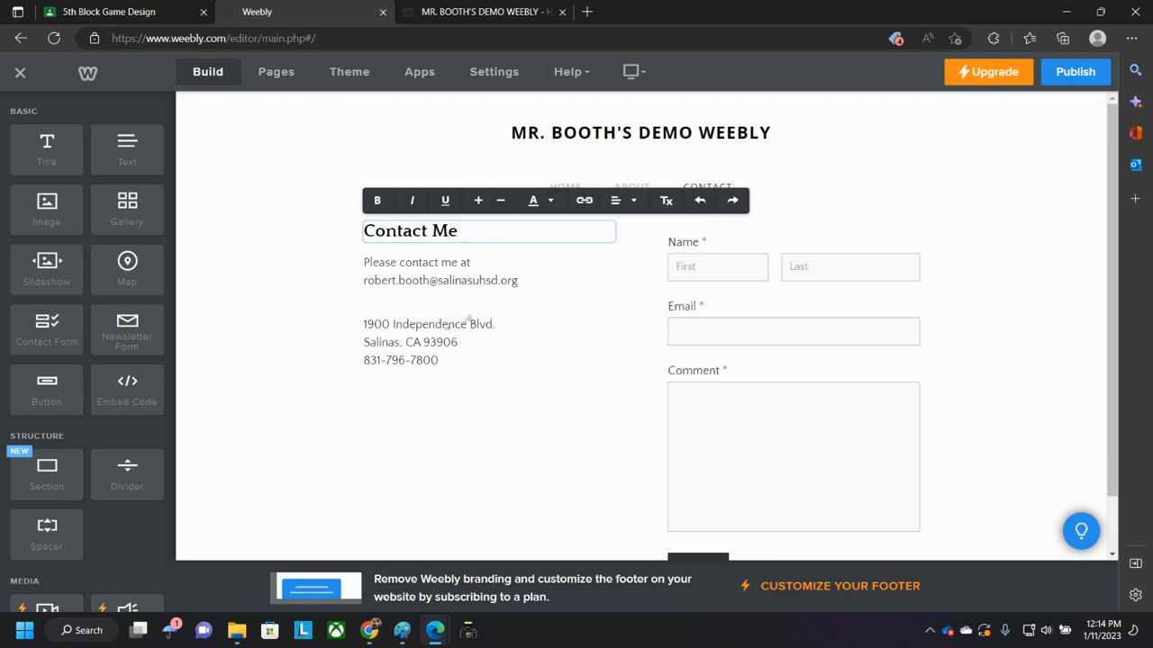
- Review the edited contact text in the editor and open the published site's Contact page
{"action": "left_click", "coordinate": [415, 262]}
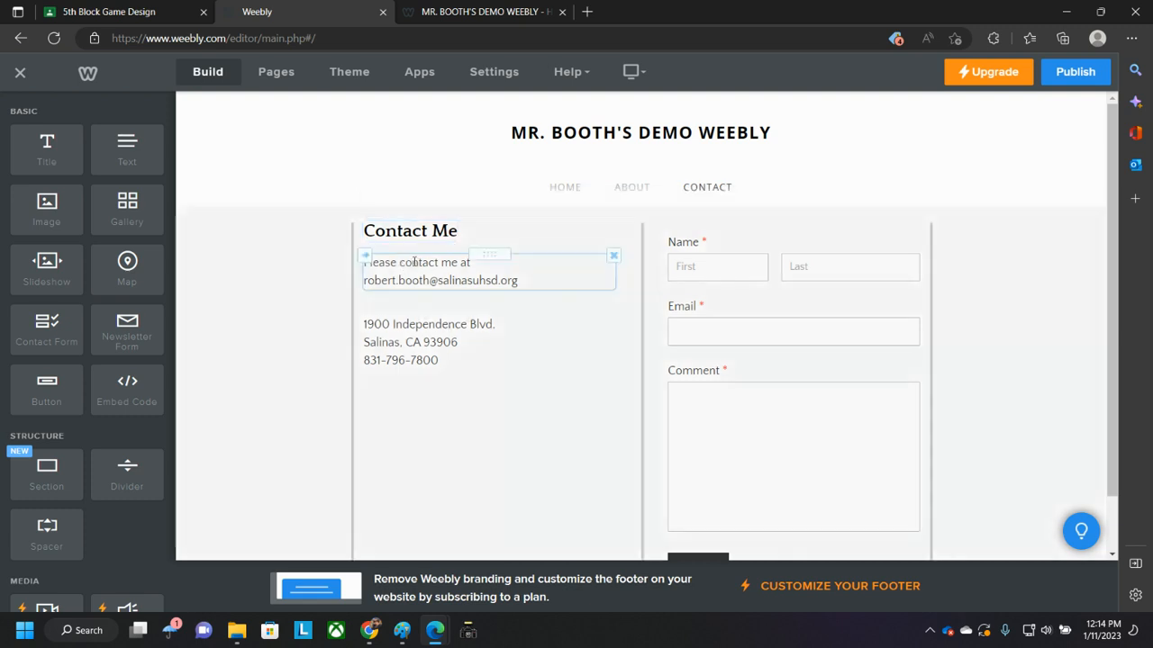
{"action": "left_click_drag", "start_coordinate": [518, 281], "coordinate": [361, 261]}
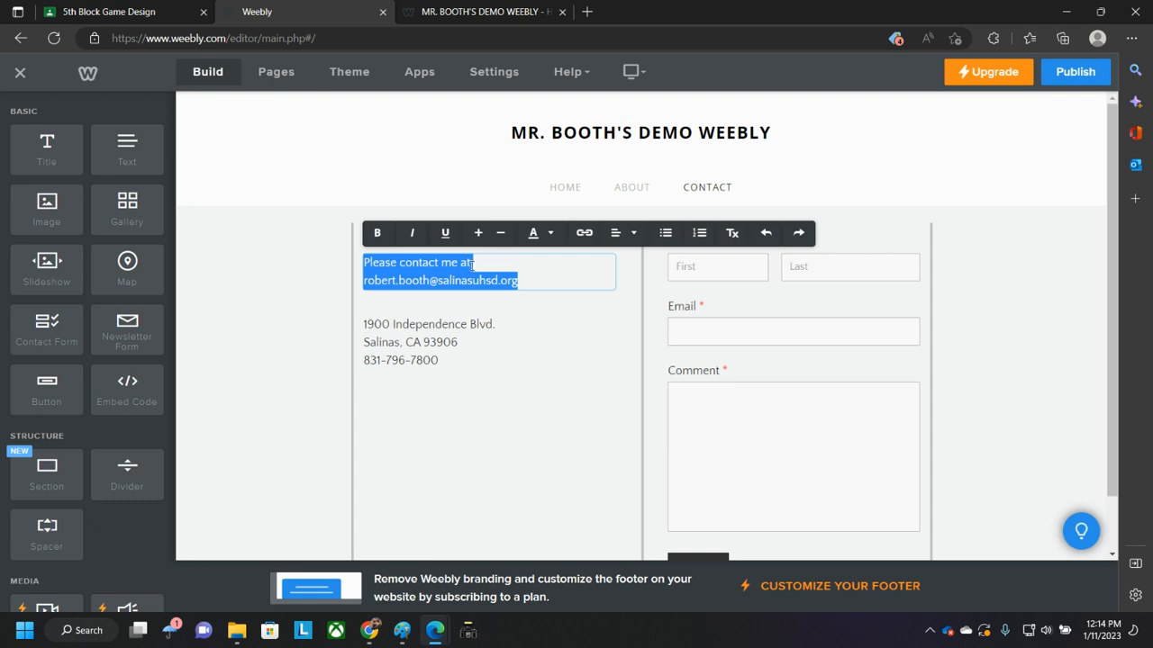
{"action": "left_click", "coordinate": [474, 361]}
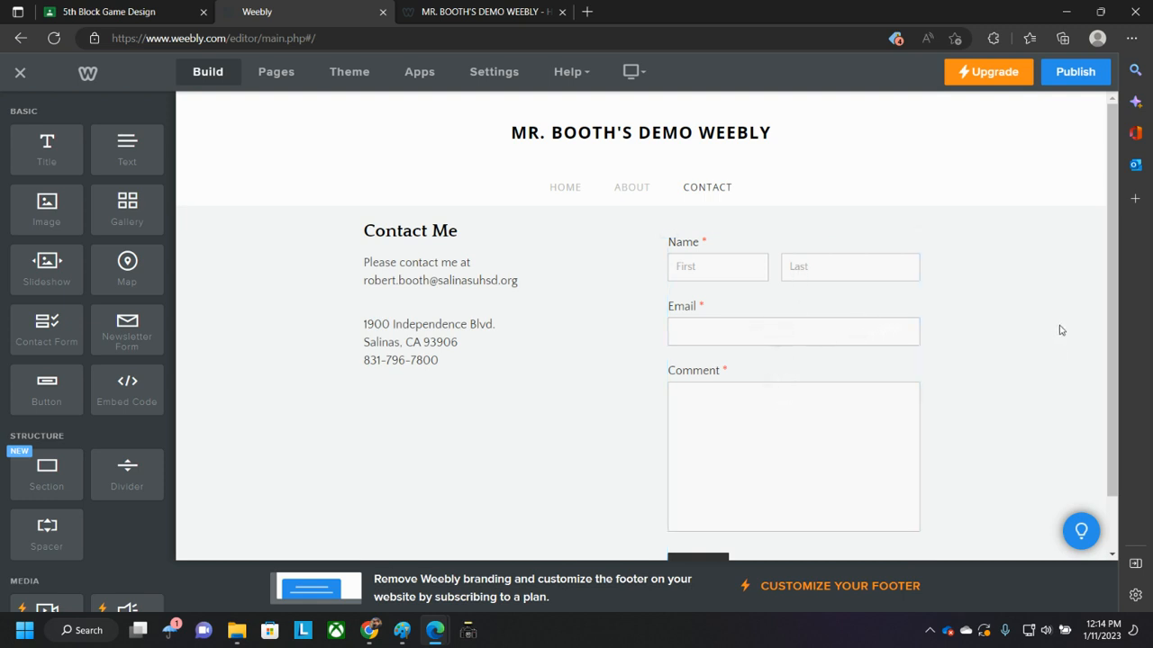
{"action": "scroll", "coordinate": [791, 475], "scroll_direction": "down", "scroll_amount": 1}
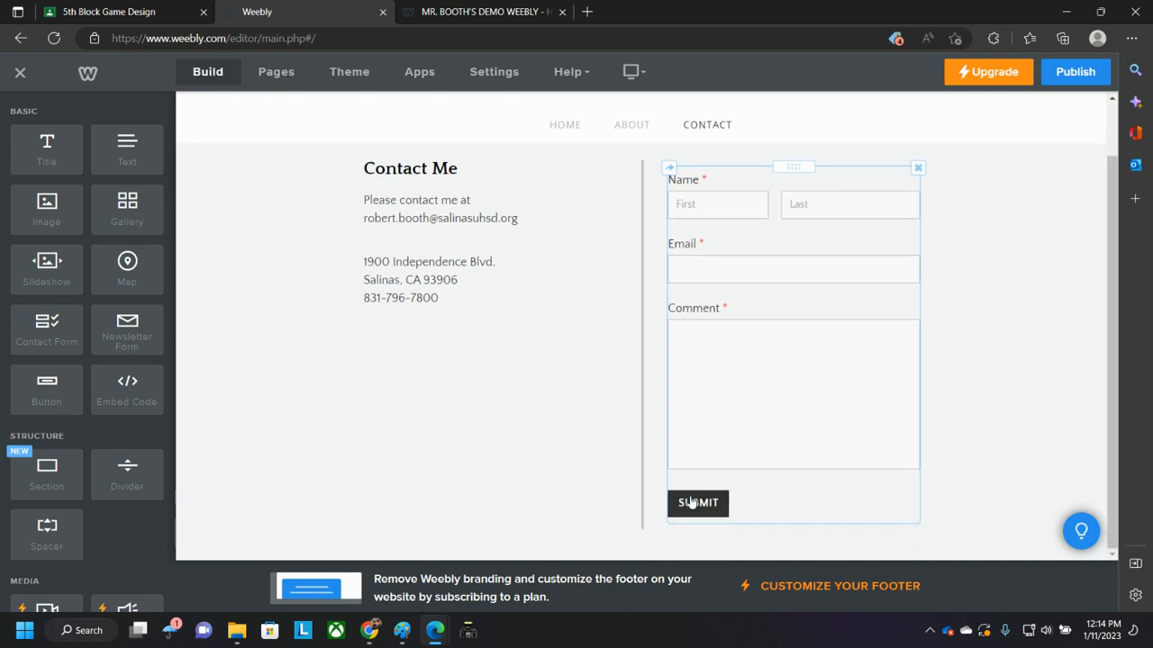
{"action": "scroll", "coordinate": [751, 409], "scroll_direction": "up", "scroll_amount": 1}
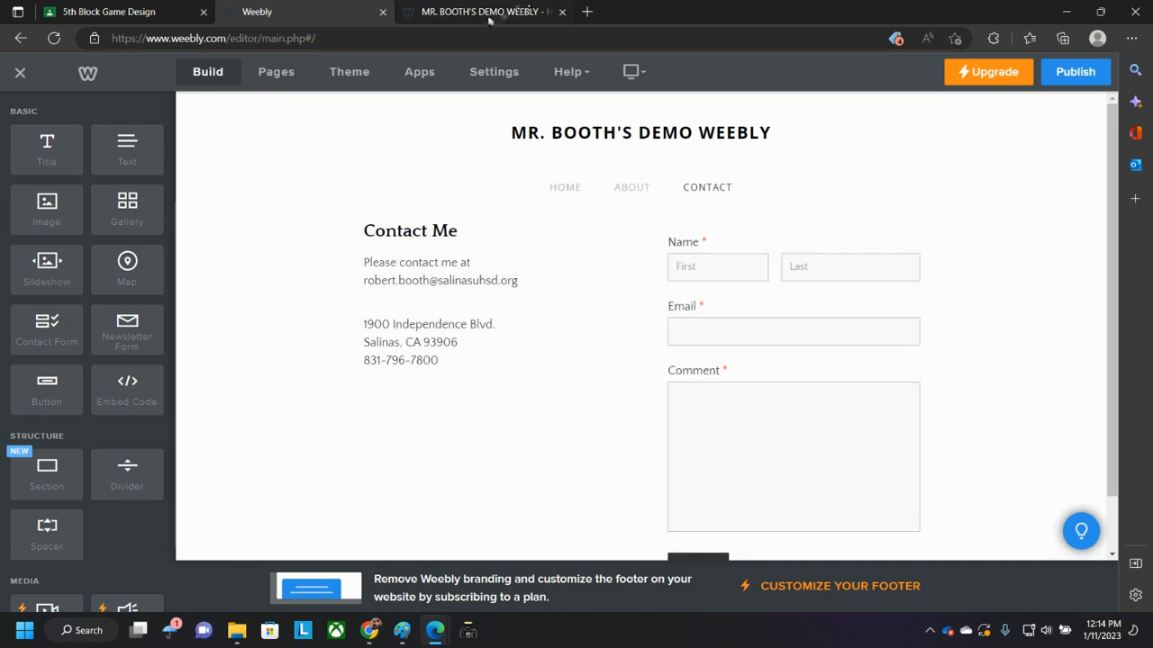
{"action": "left_click", "coordinate": [493, 17]}
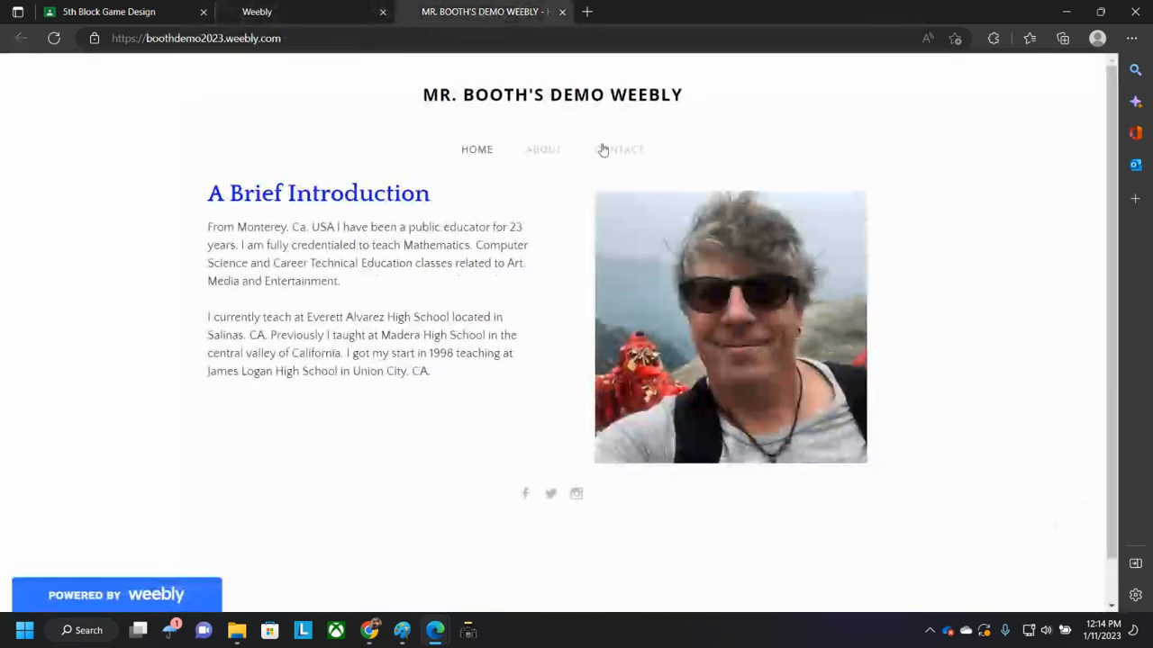
{"action": "left_click", "coordinate": [631, 158]}
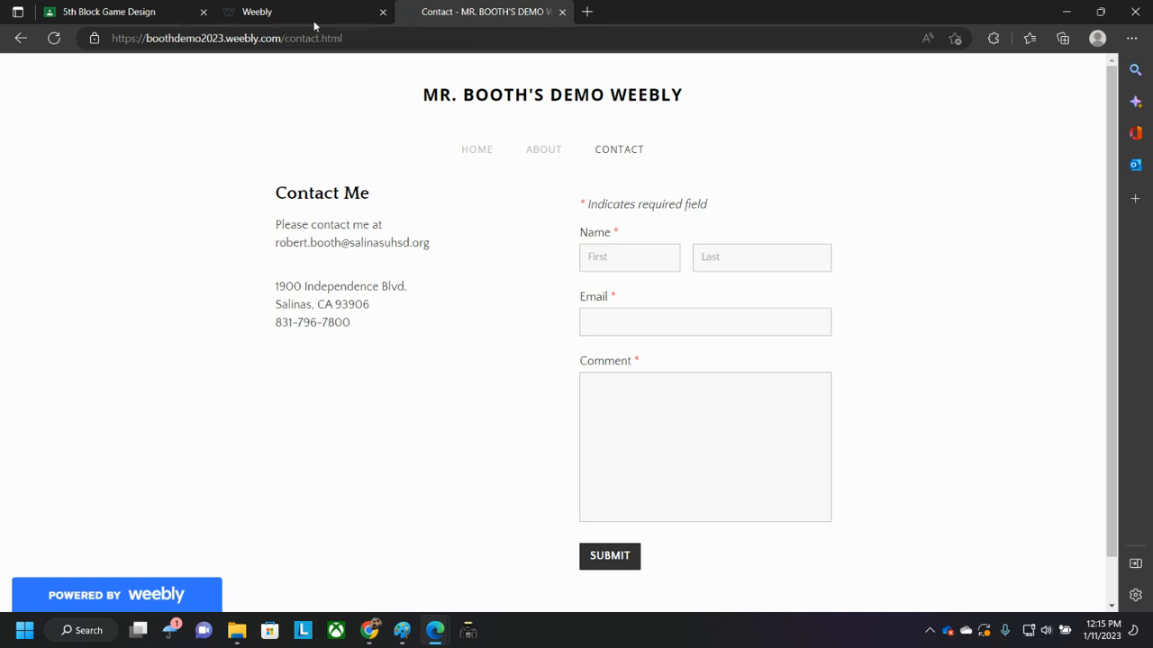
{"action": "mouse_move", "coordinate": [285, 12]}
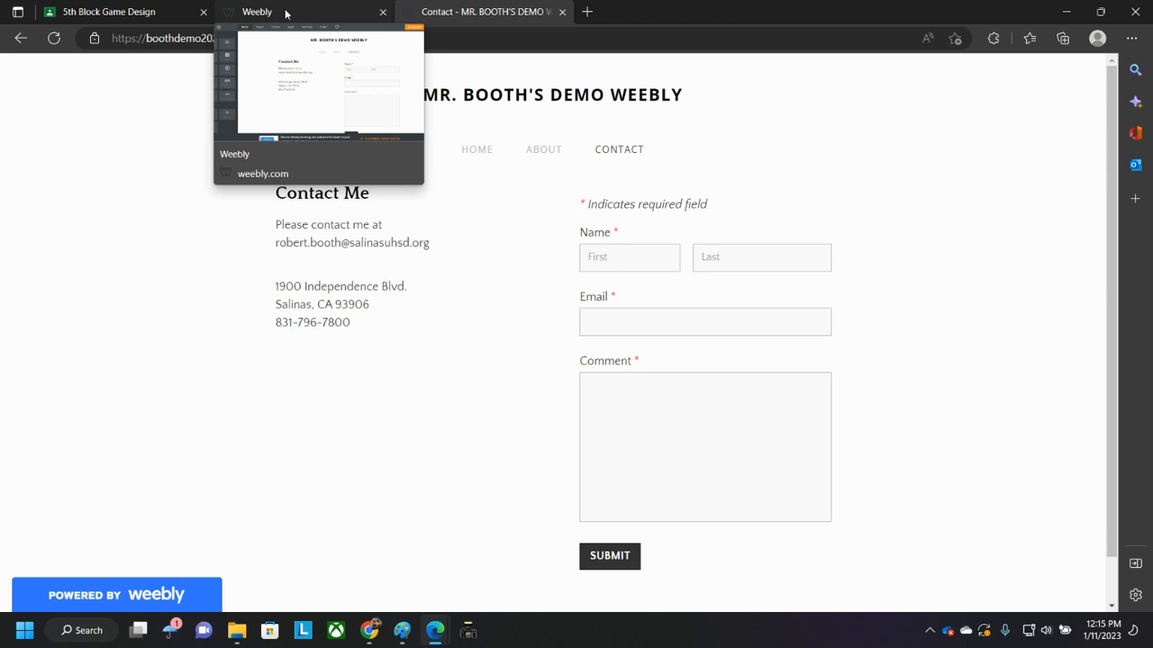
{"action": "left_click", "coordinate": [286, 11]}
{"action": "scroll", "coordinate": [297, 356], "scroll_direction": "down", "scroll_amount": 1}
{"action": "scroll", "coordinate": [285, 309], "scroll_direction": "up", "scroll_amount": 1}
{"action": "scroll", "coordinate": [224, 311], "scroll_direction": "down", "scroll_amount": 1}
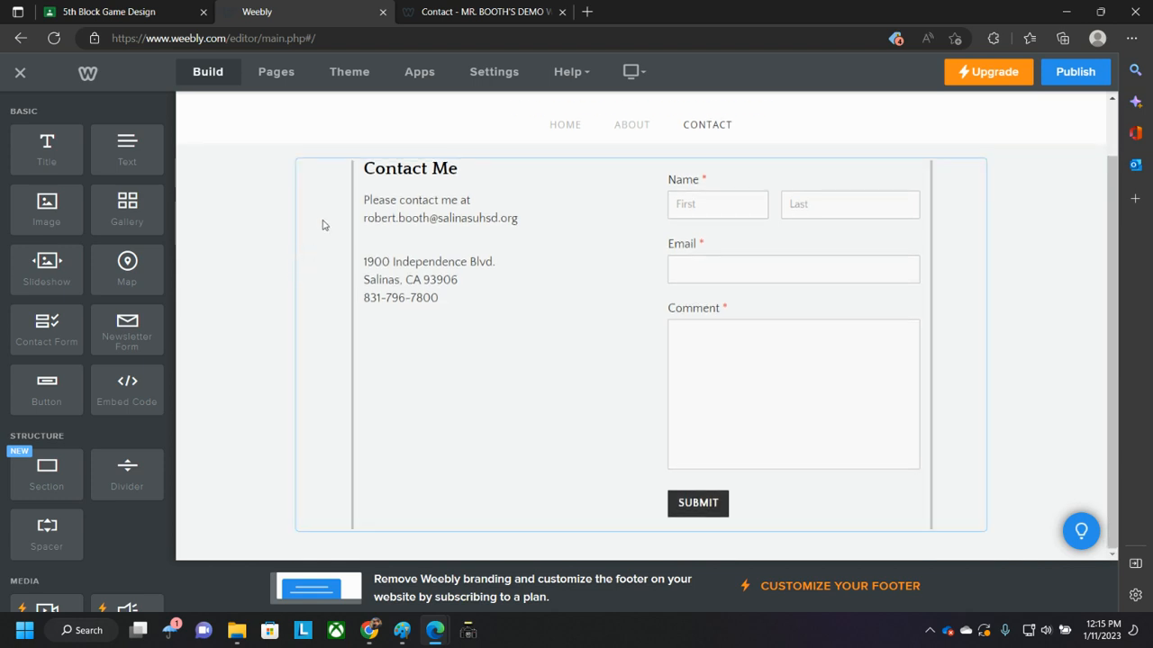
{"action": "scroll", "coordinate": [320, 225], "scroll_direction": "up", "scroll_amount": 1}
{"action": "scroll", "coordinate": [254, 351], "scroll_direction": "down", "scroll_amount": 1}
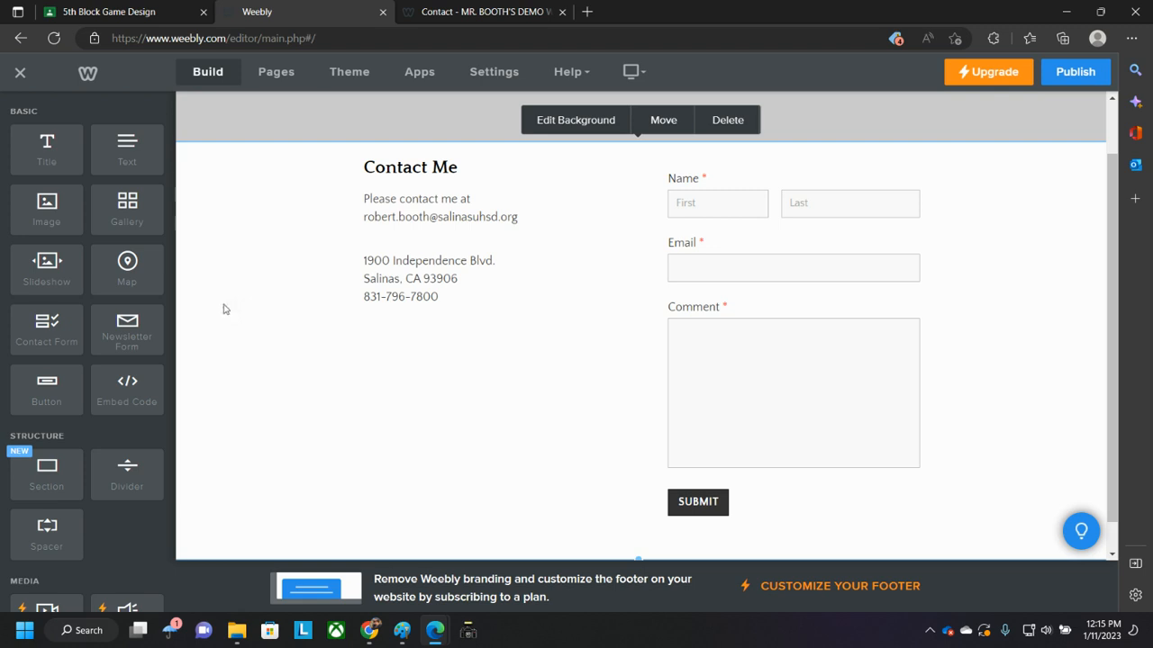
{"action": "scroll", "coordinate": [224, 310], "scroll_direction": "down", "scroll_amount": 1}
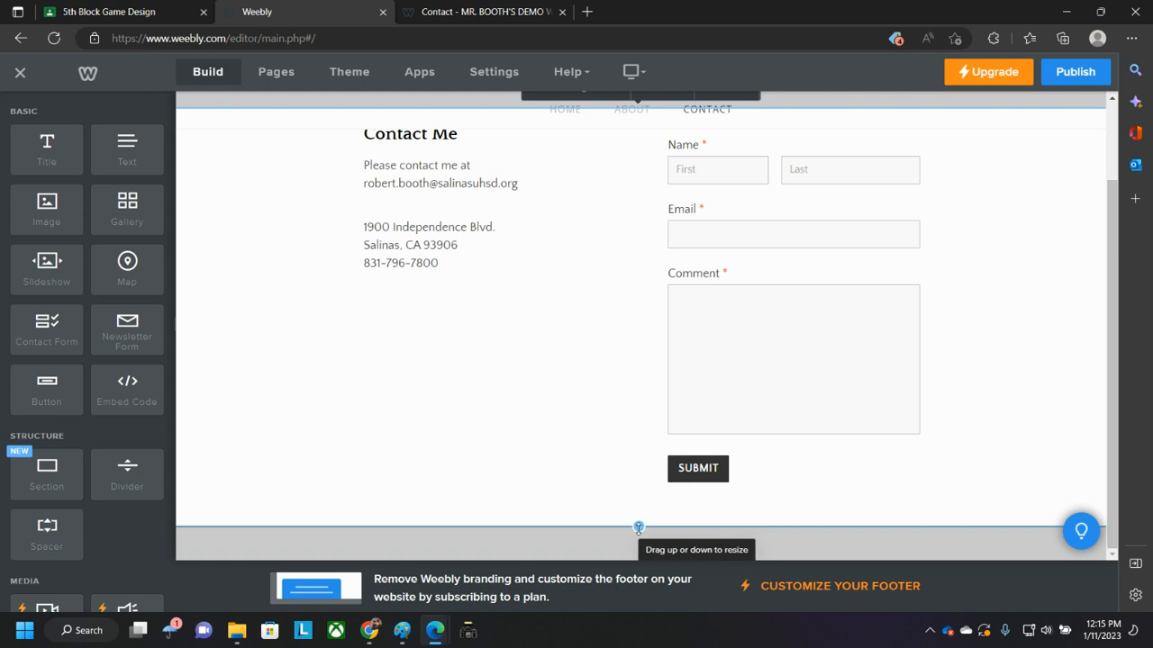
{"action": "right_click", "coordinate": [255, 362]}
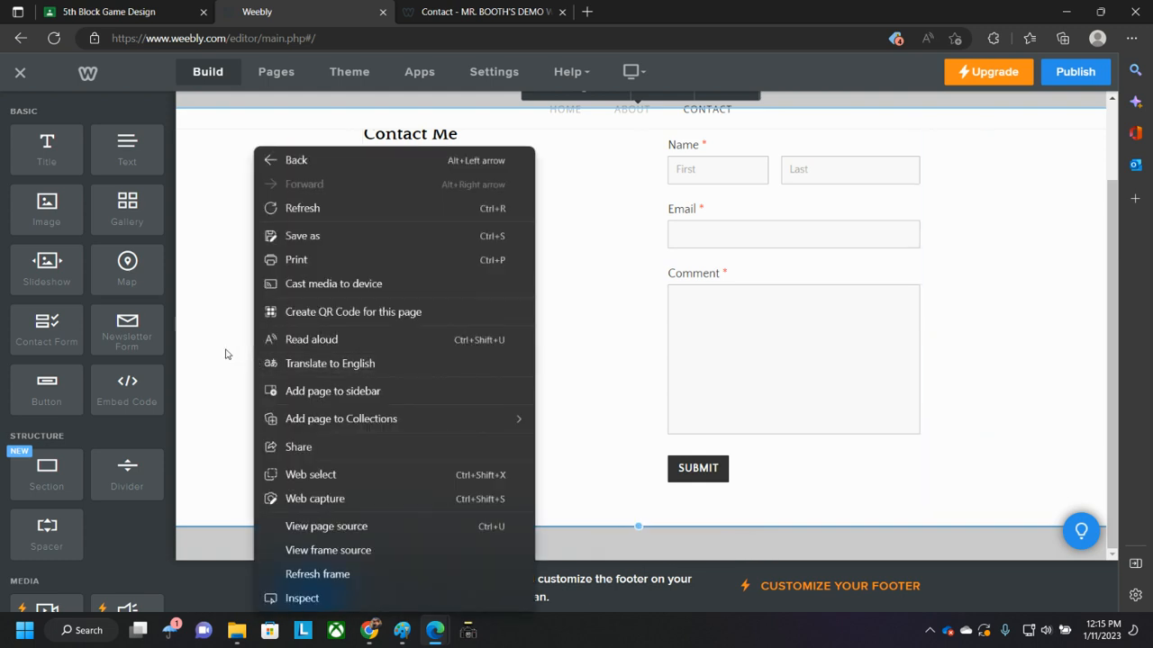
{"action": "left_click", "coordinate": [230, 354]}
{"action": "scroll", "coordinate": [387, 342], "scroll_direction": "up", "scroll_amount": 1}
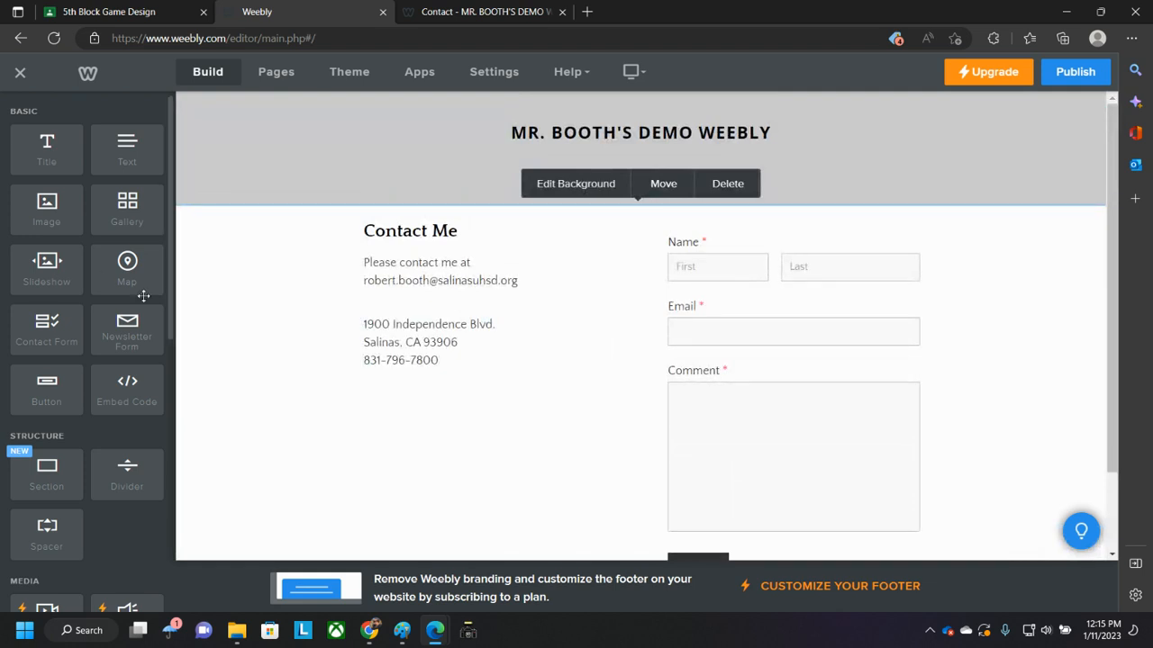
- Change the Contact section's background to a gradient and set its first colour to #e6ef08
{"action": "left_click", "coordinate": [575, 185]}
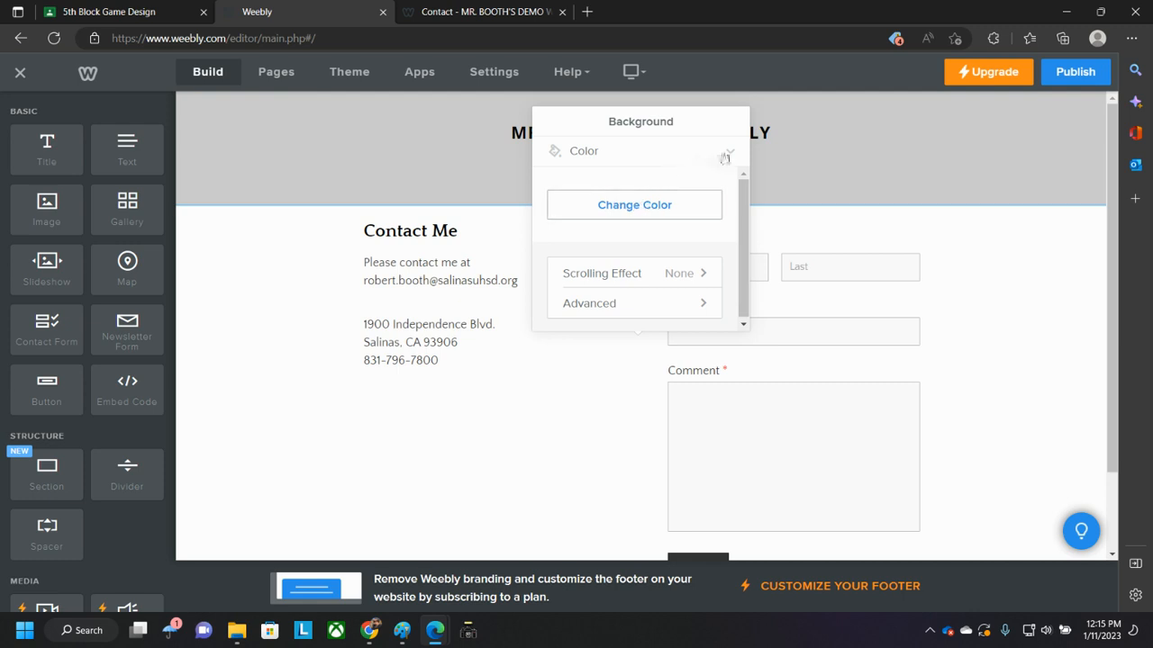
{"action": "left_click", "coordinate": [730, 153]}
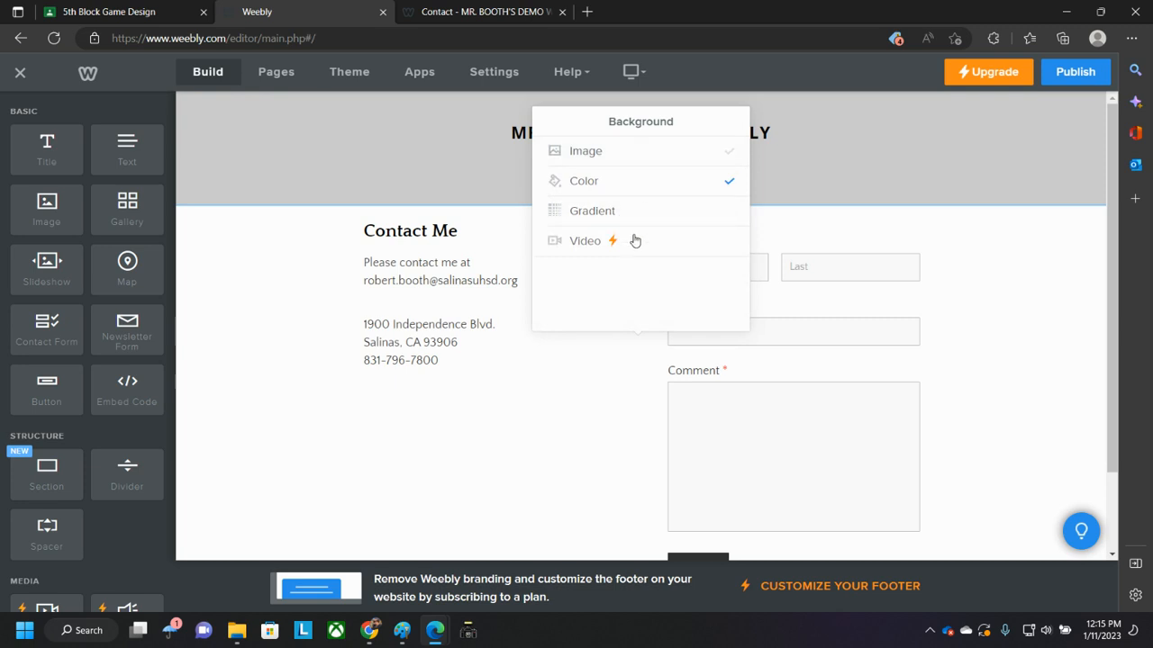
{"action": "left_click", "coordinate": [637, 216]}
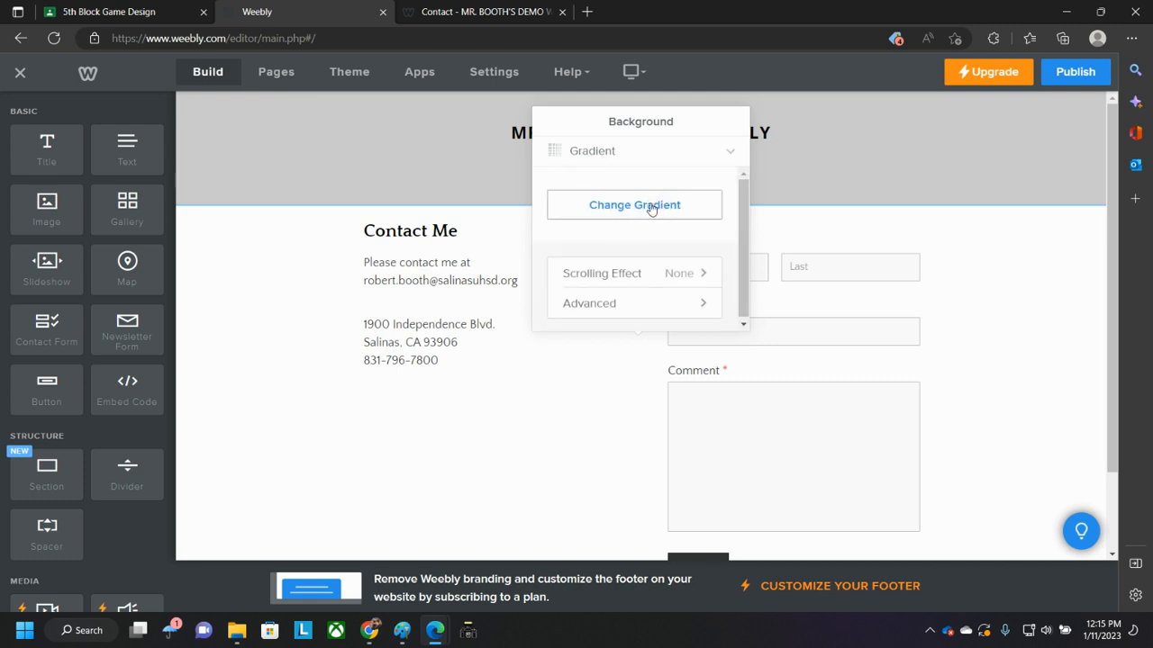
{"action": "left_click", "coordinate": [651, 207]}
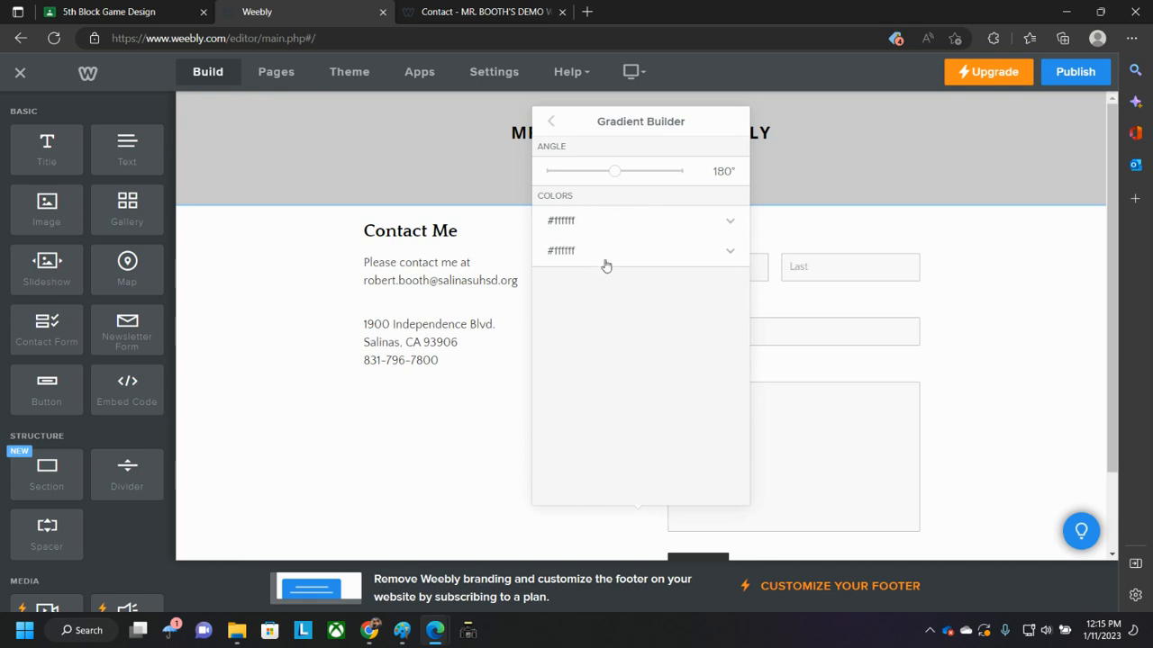
{"action": "left_click", "coordinate": [578, 224]}
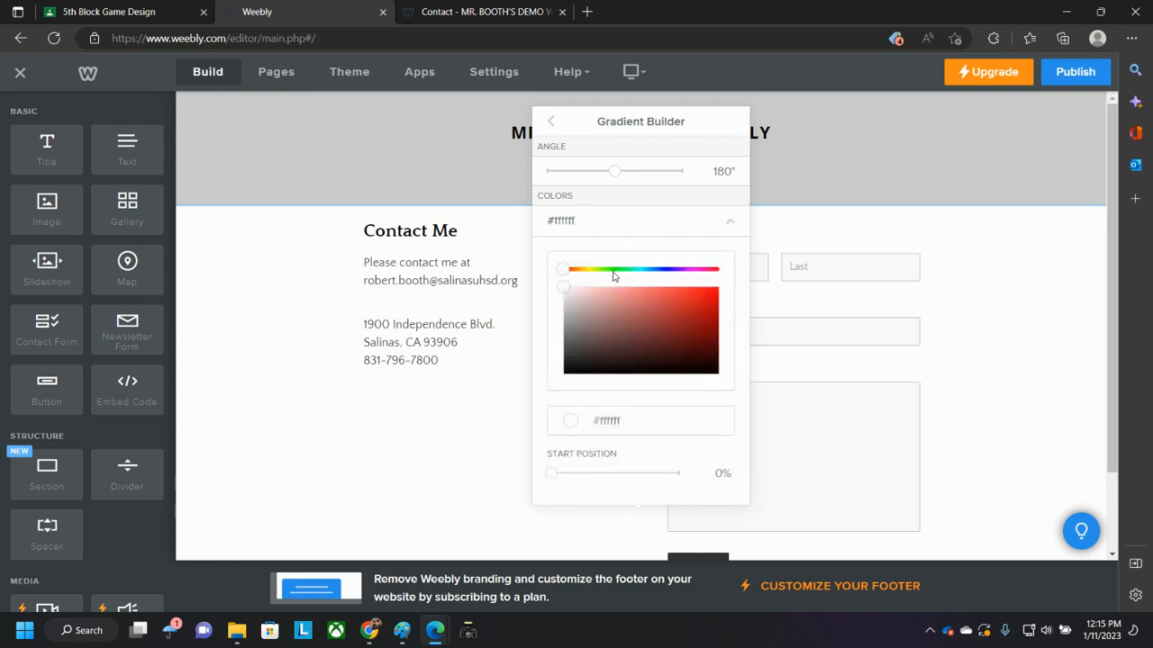
{"action": "left_click", "coordinate": [590, 270]}
{"action": "left_click", "coordinate": [712, 293]}
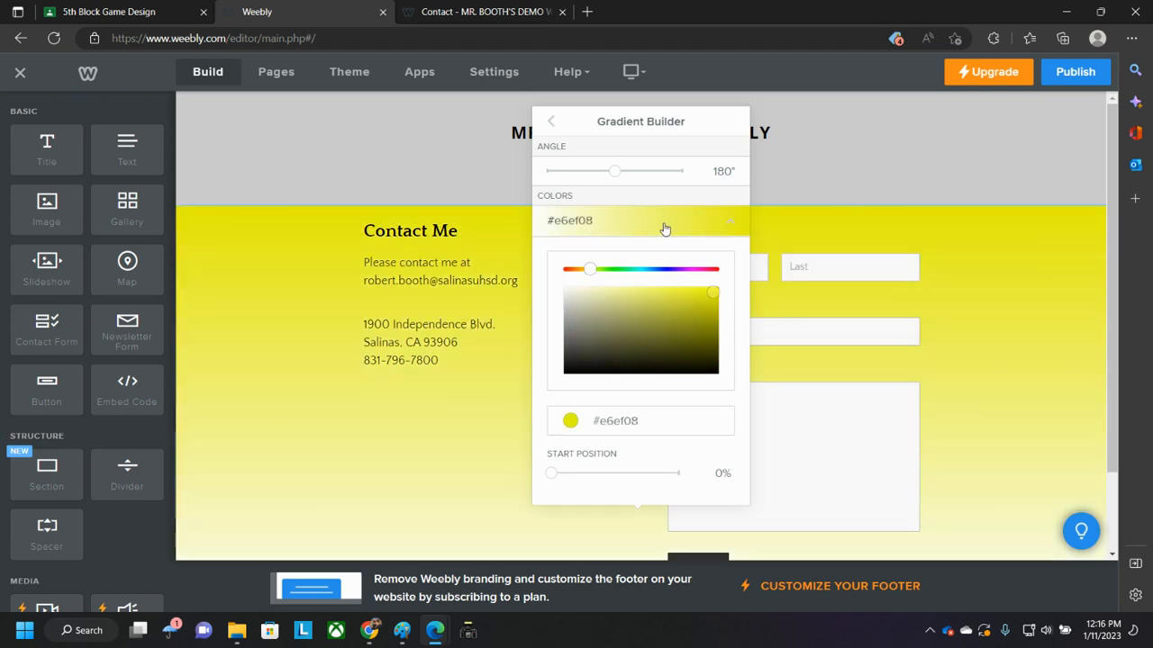
- Set the gradient's second colour to #0a16fa and close the background settings
{"action": "left_click", "coordinate": [728, 227]}
{"action": "left_click", "coordinate": [730, 255]}
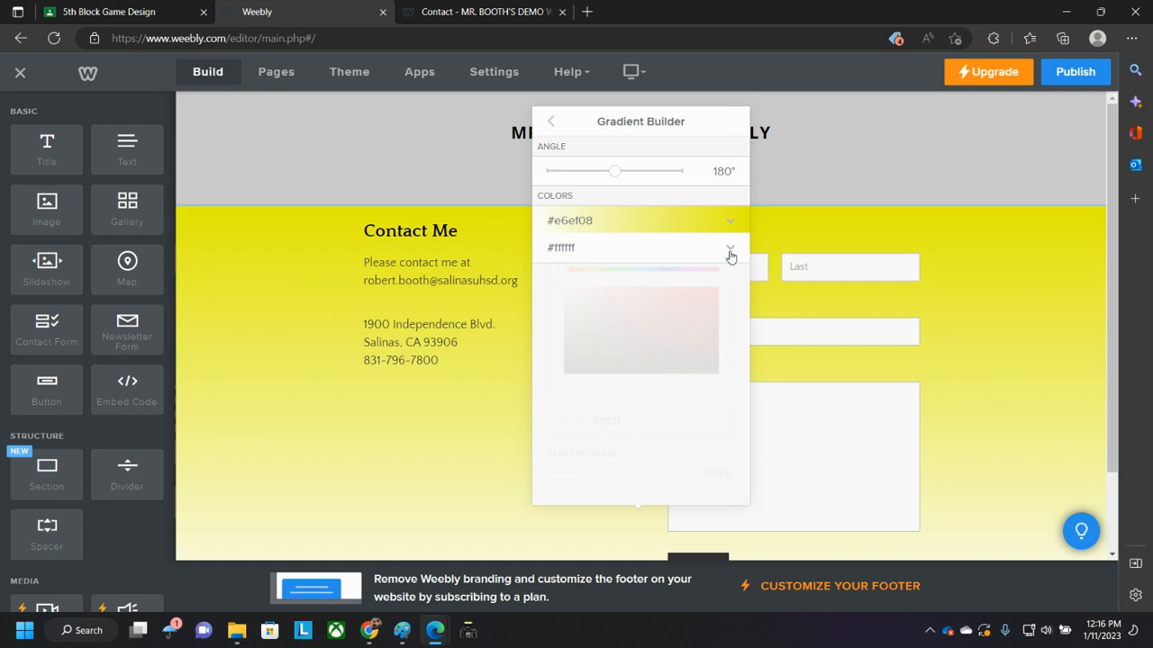
{"action": "left_click", "coordinate": [666, 270]}
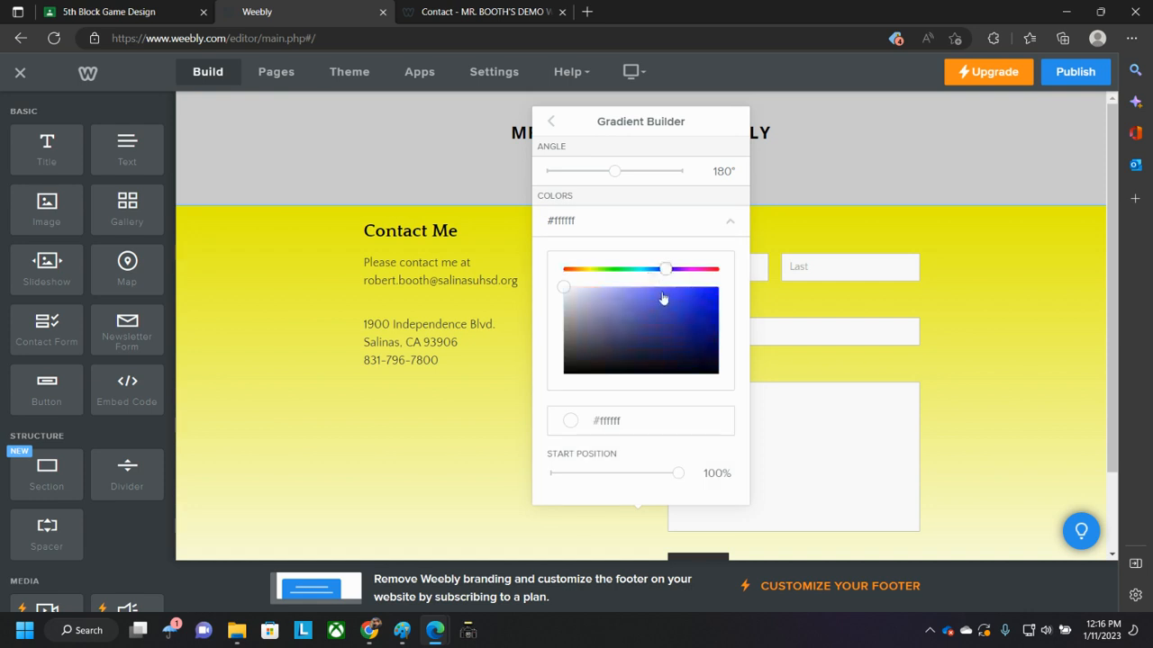
{"action": "left_click", "coordinate": [712, 291]}
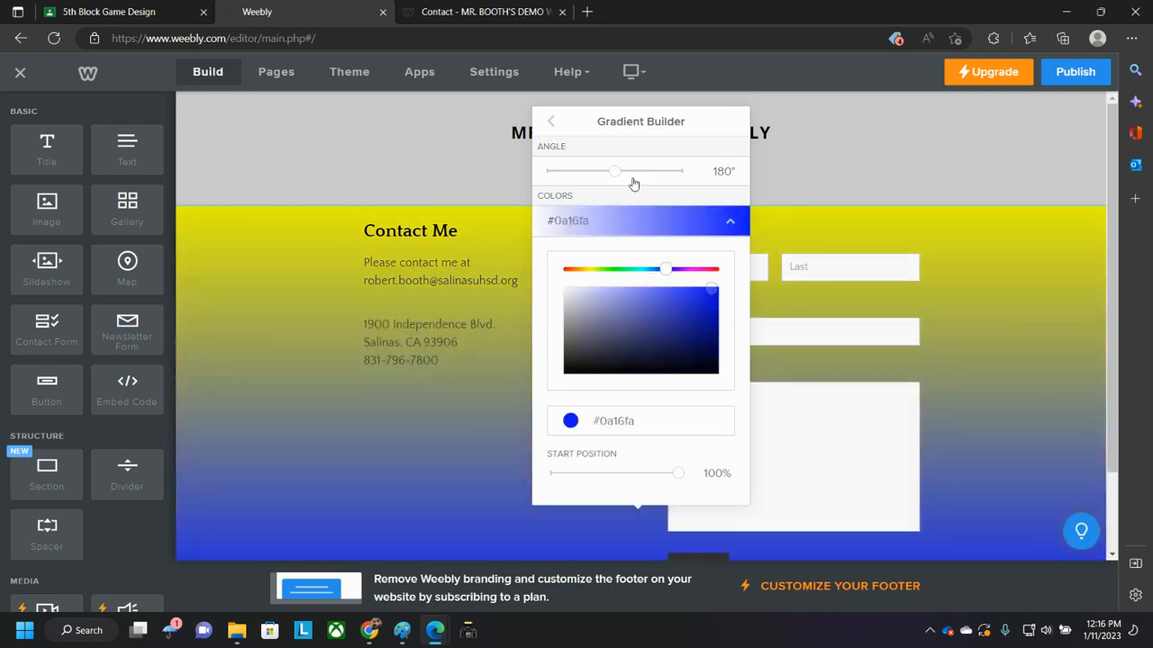
{"action": "left_click", "coordinate": [730, 221]}
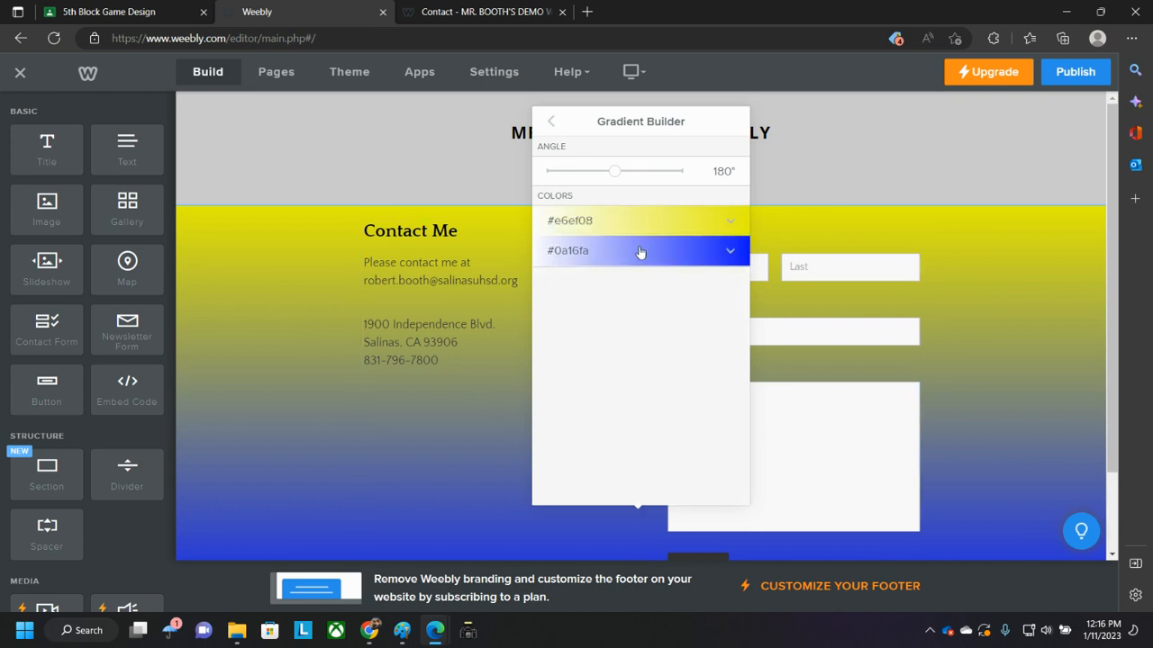
{"action": "left_click", "coordinate": [288, 229]}
{"action": "scroll", "coordinate": [191, 336], "scroll_direction": "down", "scroll_amount": 1}
{"action": "scroll", "coordinate": [205, 344], "scroll_direction": "up", "scroll_amount": 1}
{"action": "scroll", "coordinate": [200, 334], "scroll_direction": "down", "scroll_amount": 1}
{"action": "scroll", "coordinate": [420, 359], "scroll_direction": "up", "scroll_amount": 1}
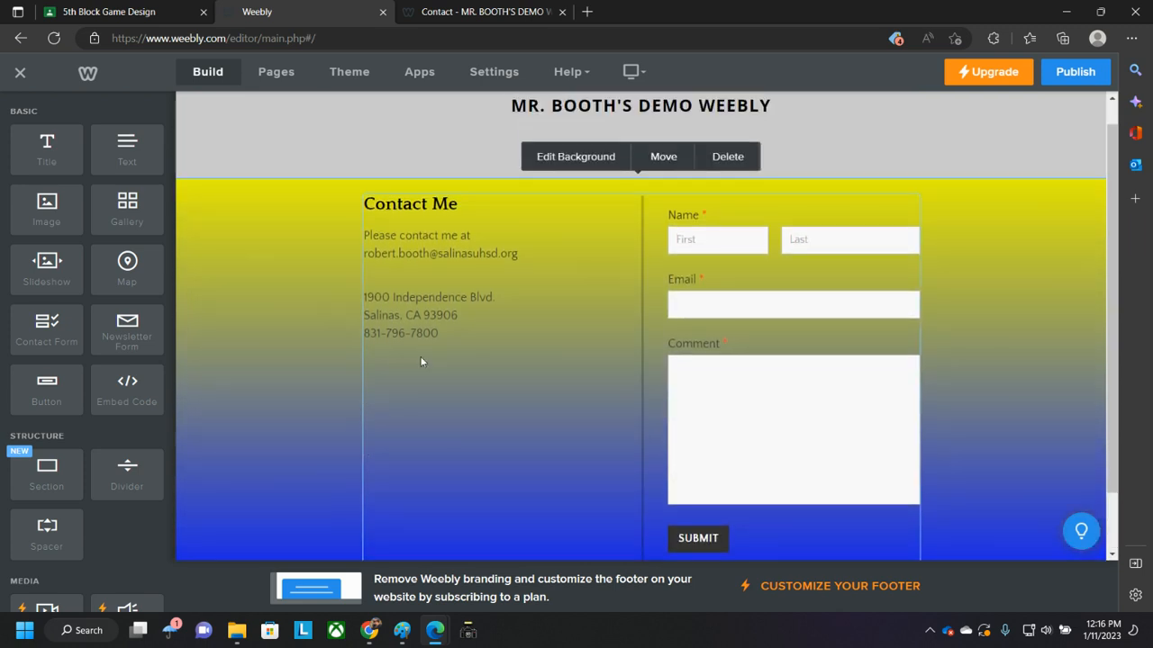
- Reload the published Contact page and return to the editor
{"action": "left_click", "coordinate": [472, 13]}
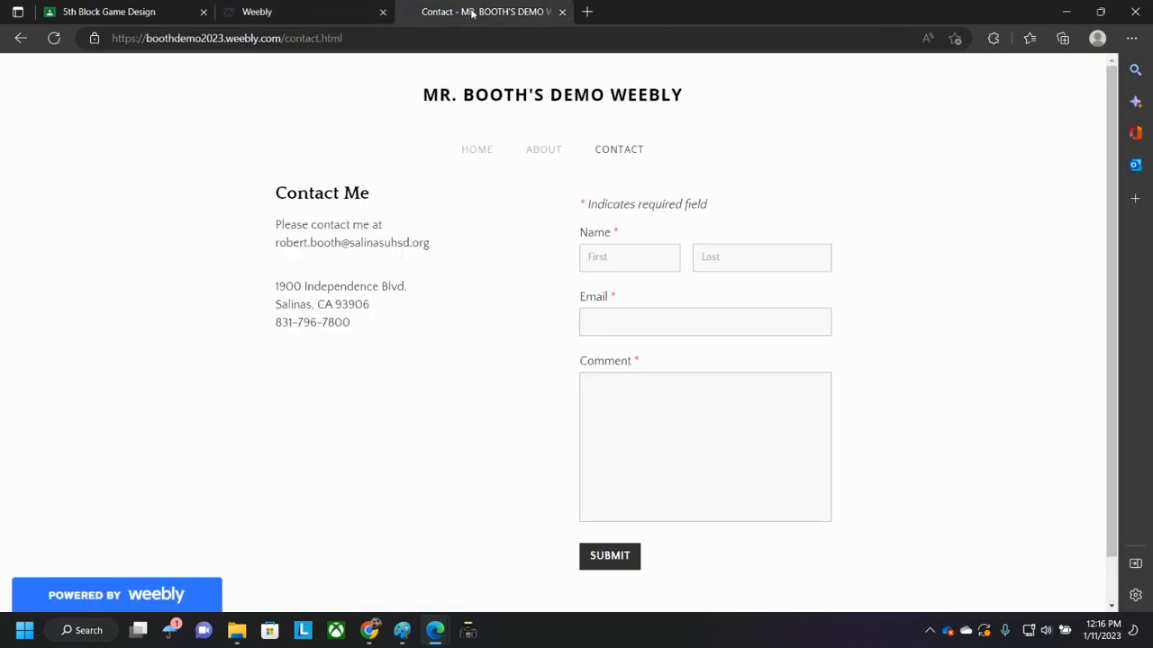
{"action": "left_click", "coordinate": [56, 40]}
{"action": "left_click", "coordinate": [300, 14]}
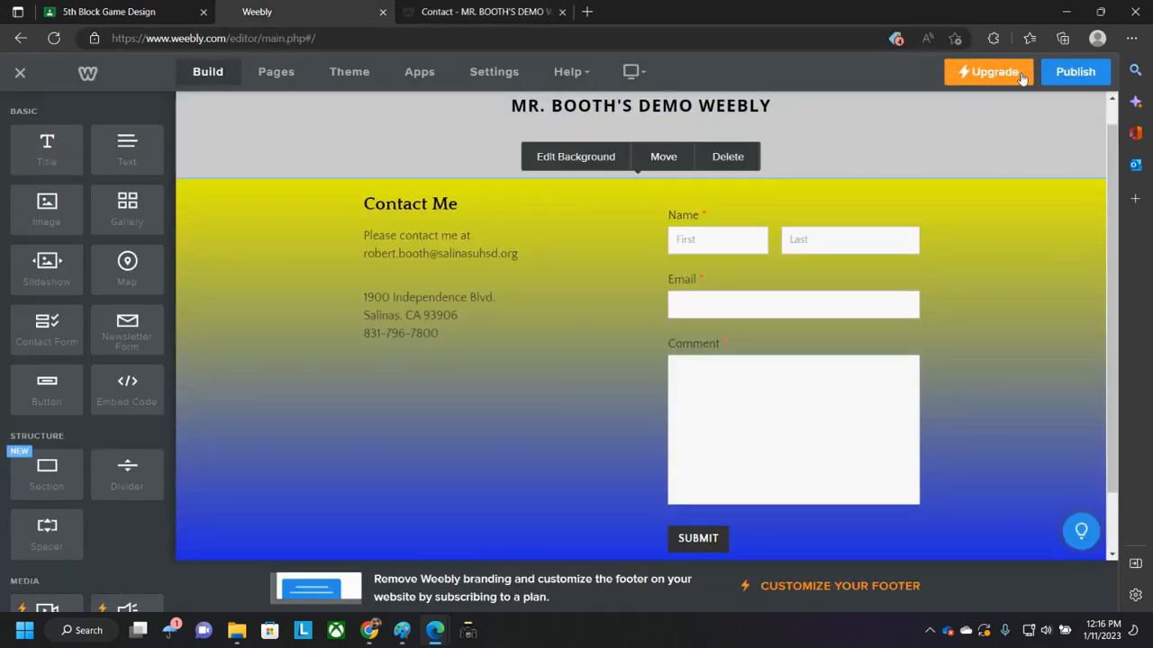
- Publish the site, close the publish confirmation, and reload the live Contact page
{"action": "left_click", "coordinate": [1075, 72]}
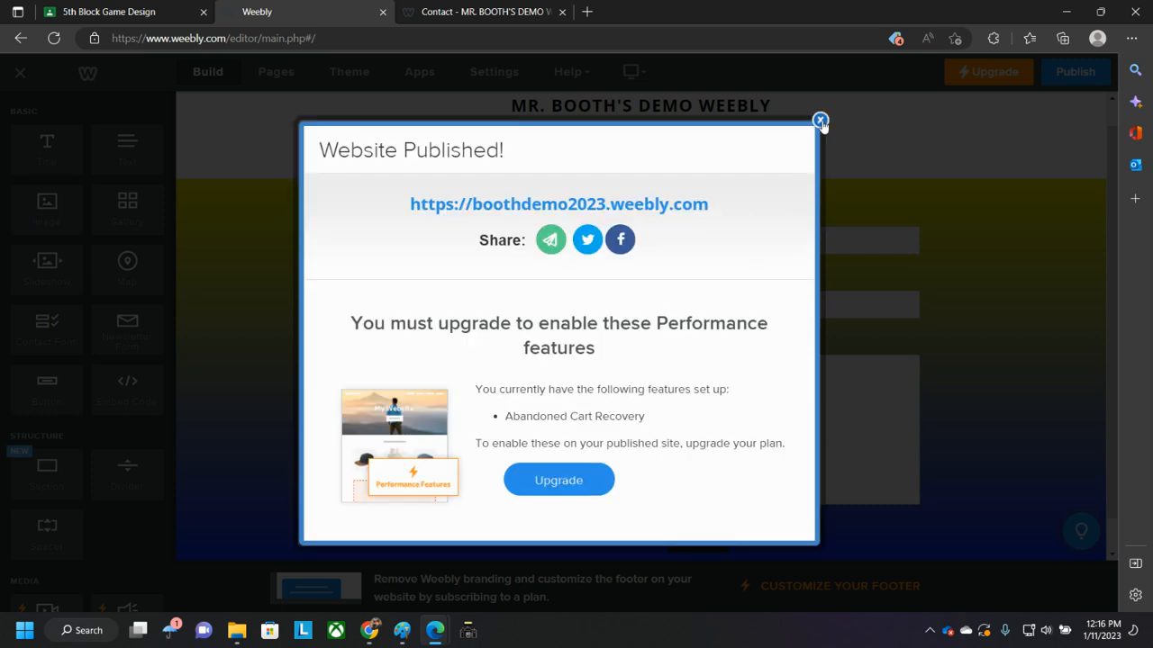
{"action": "left_click", "coordinate": [820, 121]}
{"action": "left_click", "coordinate": [486, 12]}
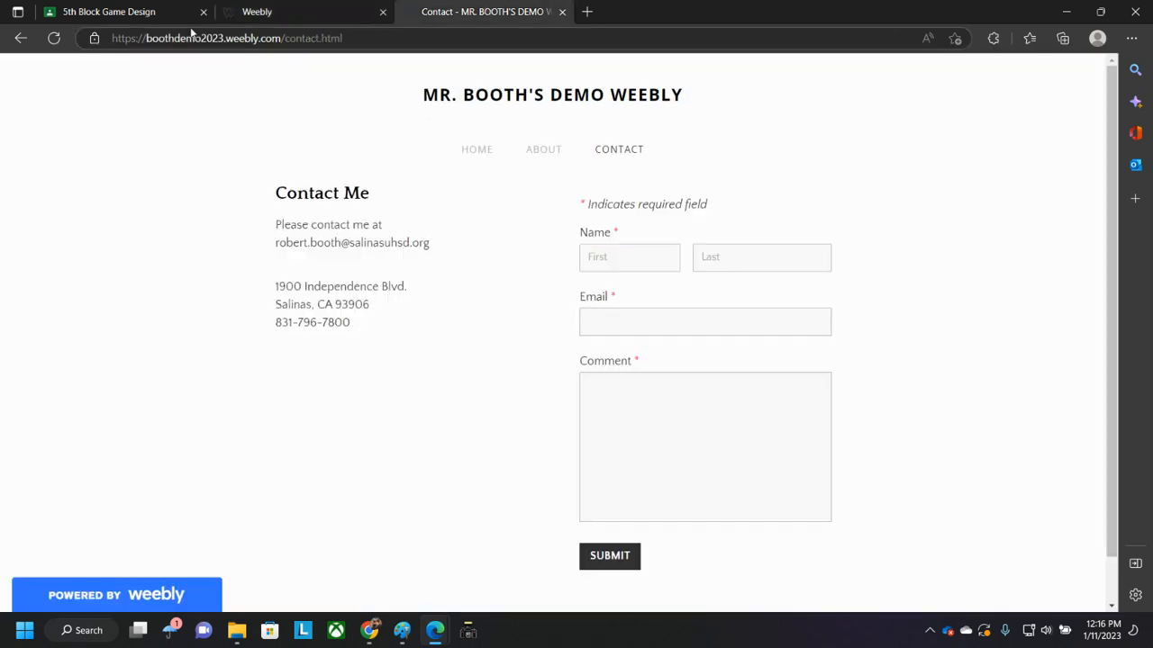
{"action": "left_click", "coordinate": [54, 40]}
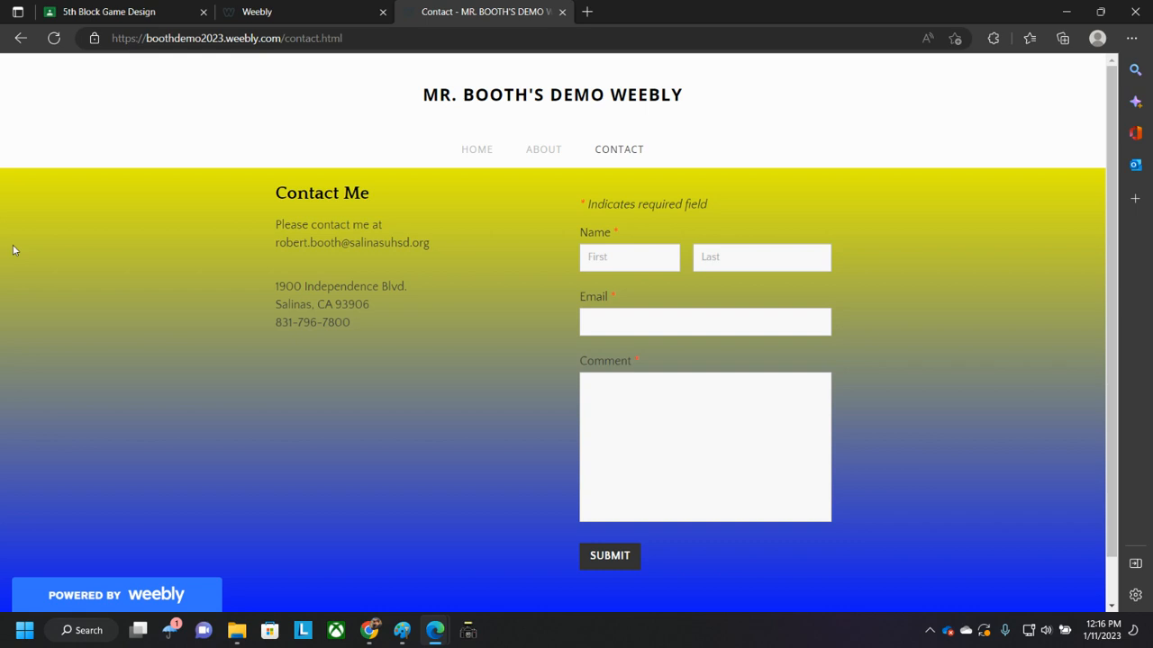
- Return to the editor and view the Home page, then the Contact page
{"action": "left_click", "coordinate": [295, 13]}
{"action": "left_click", "coordinate": [560, 159]}
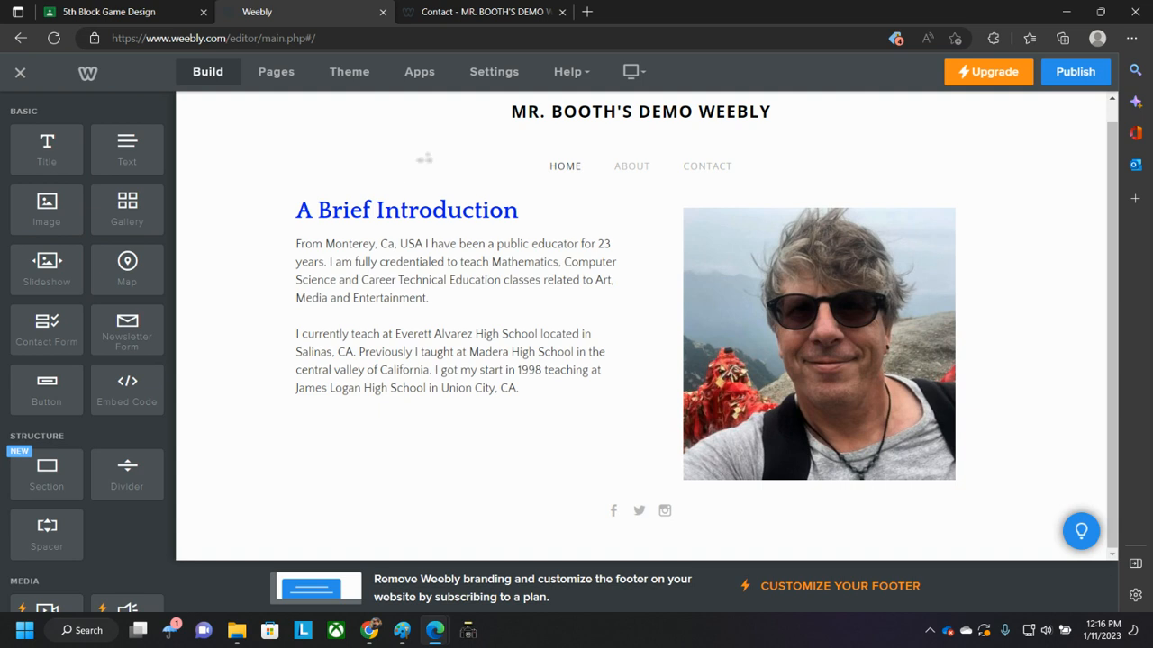
{"action": "left_click", "coordinate": [709, 167]}
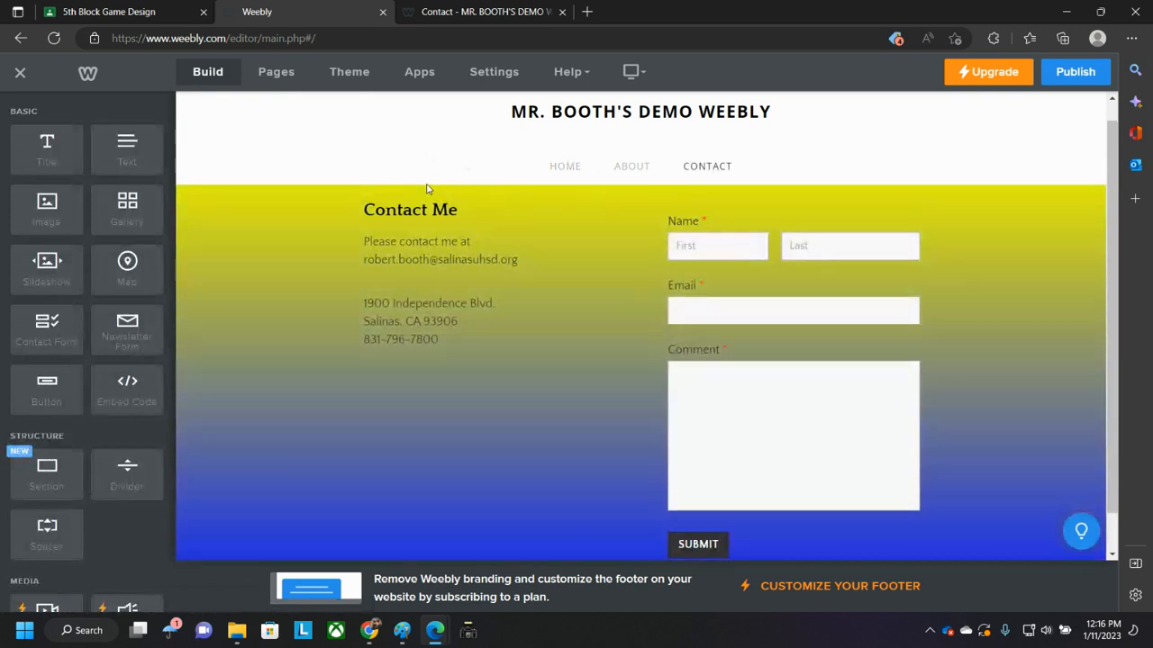
{"action": "mouse_move", "coordinate": [382, 636]}
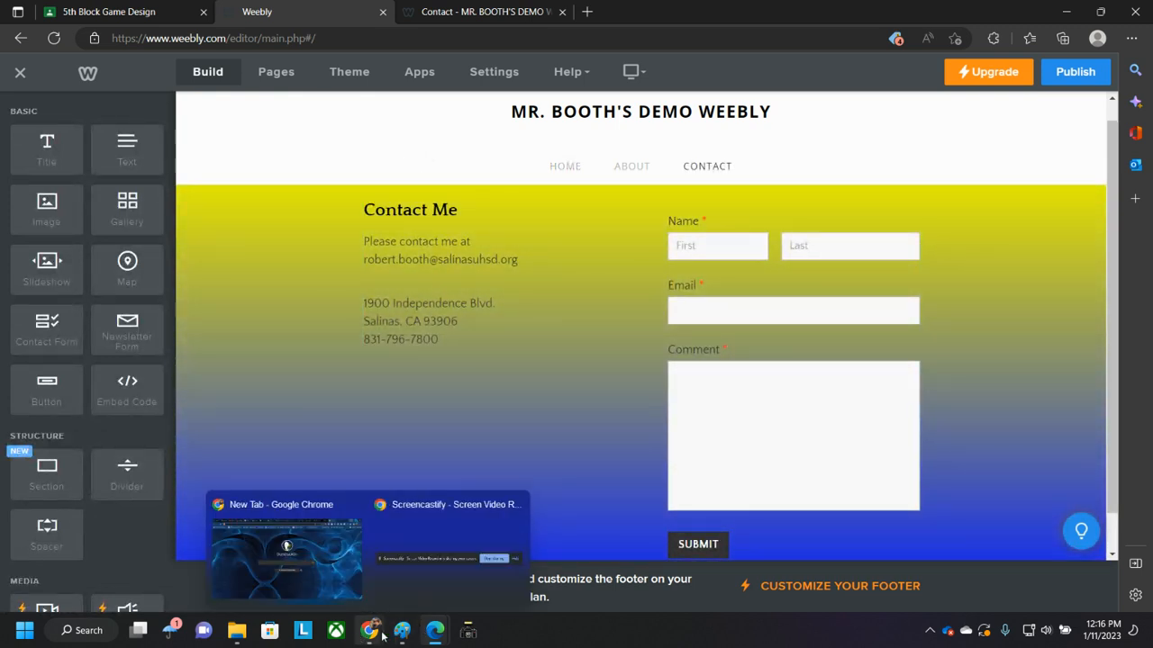
{"action": "left_click", "coordinate": [466, 593]}
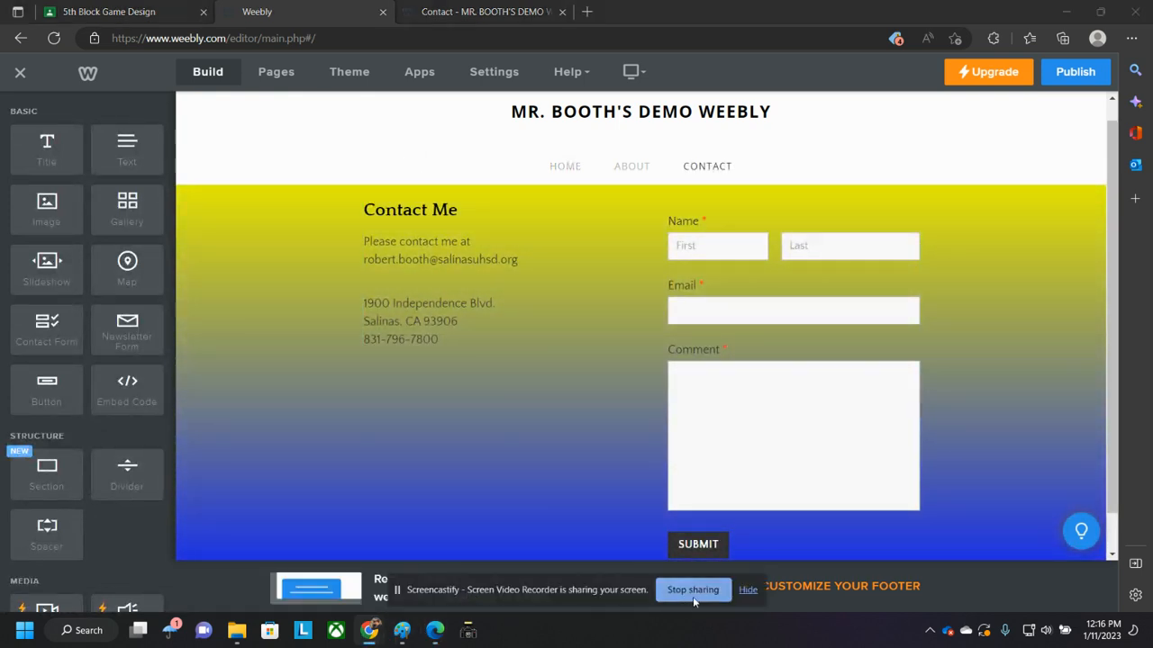